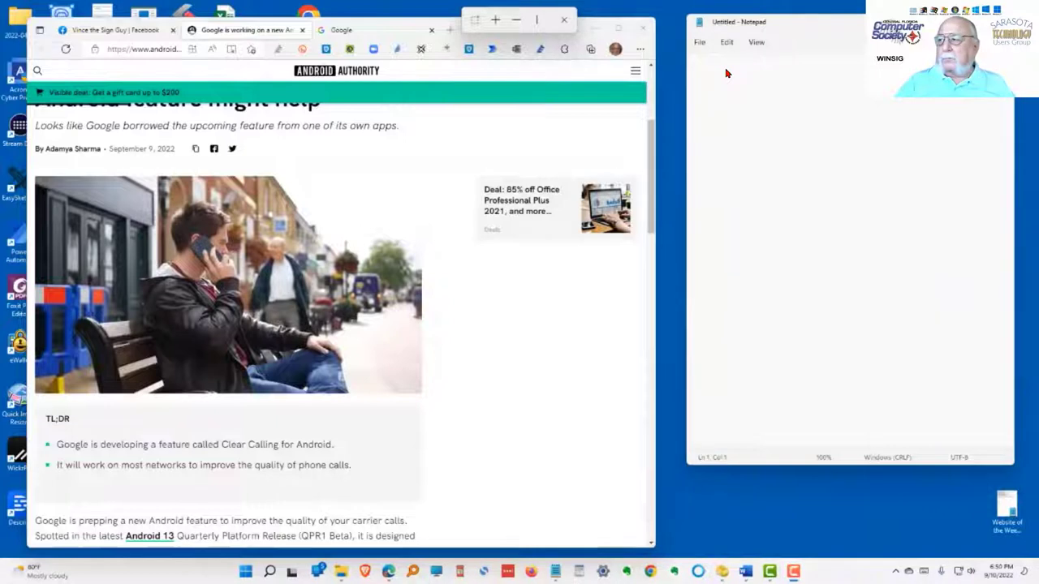
Measure the bounds of the article's main photo with the Screen Ruler and paste the dimensions into Notepad
key("super+shift+m")
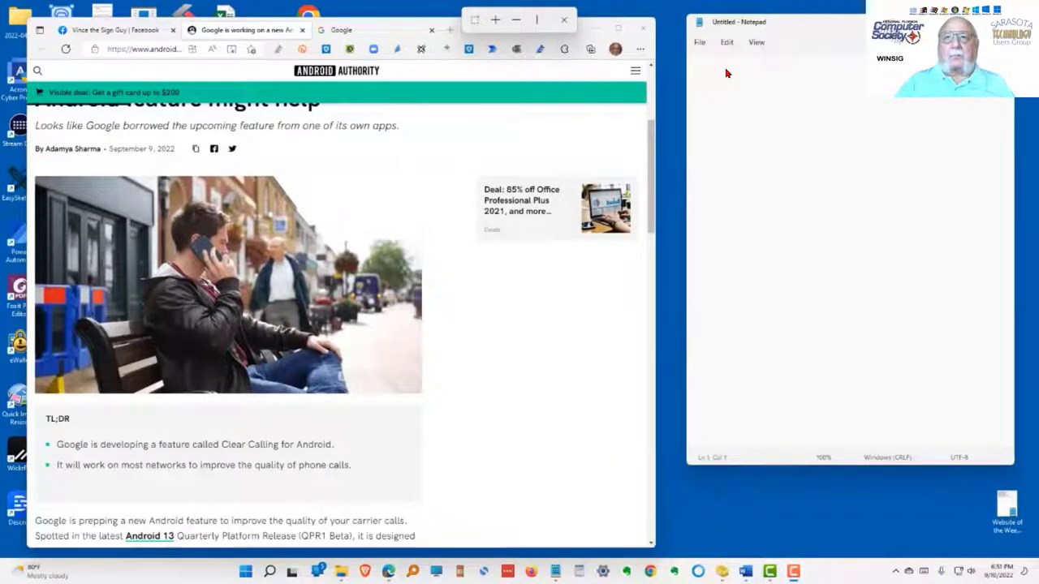
key("super+plus")
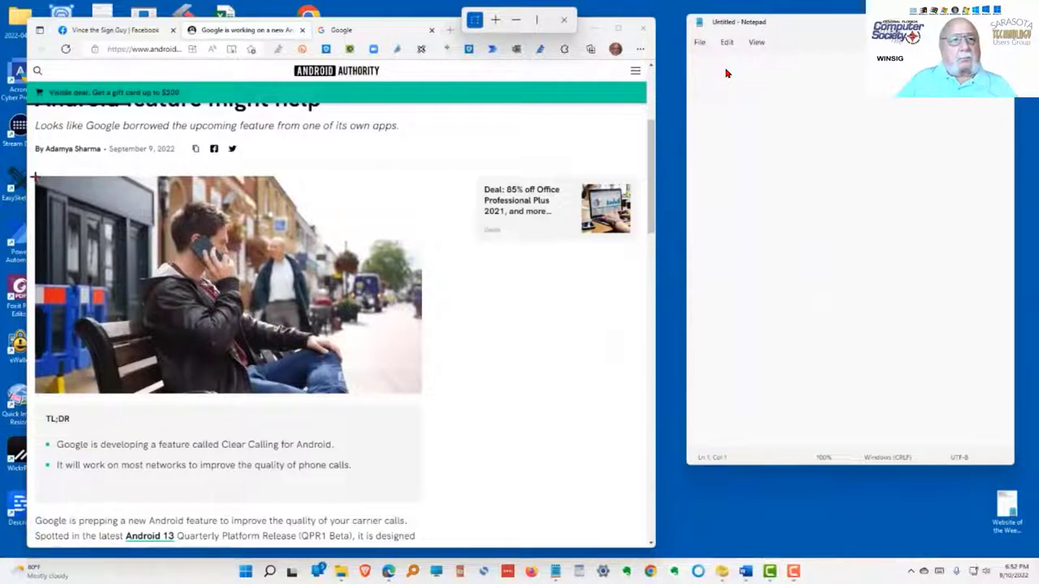
left_click_drag(34, 176, 421, 392)
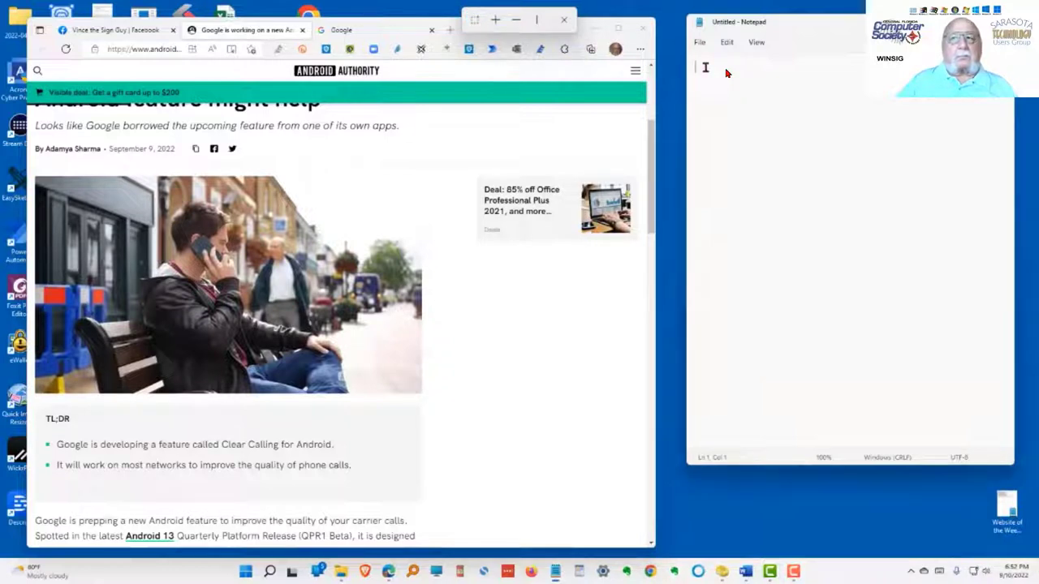
right_click(726, 73)
left_click(735, 148)
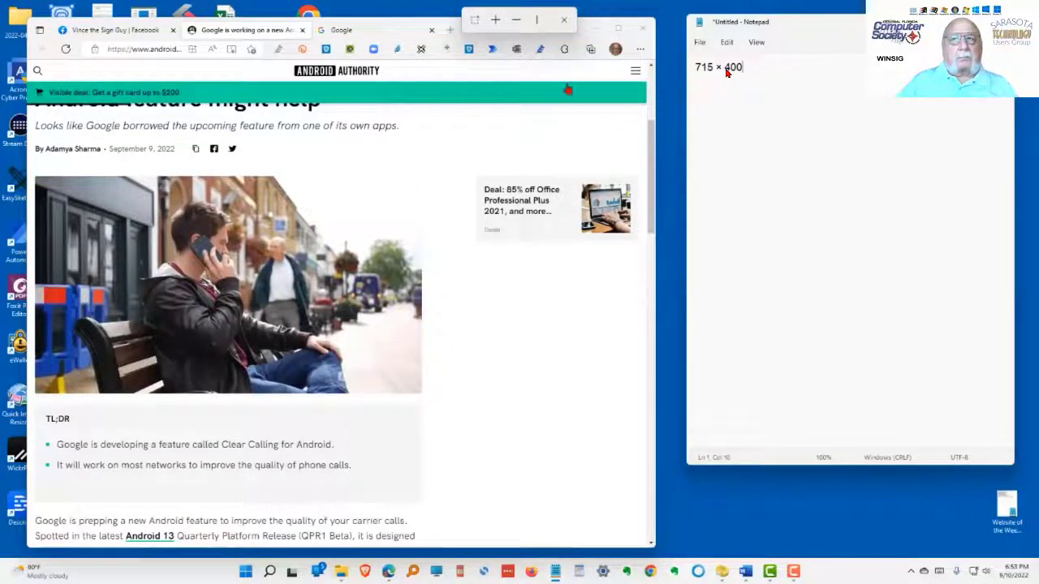
Measure the bounds of the Office Professional Plus deal box beside the photo and paste the dimensions on a new line in Notepad
left_click(475, 19)
left_click_drag(476, 174, 637, 241)
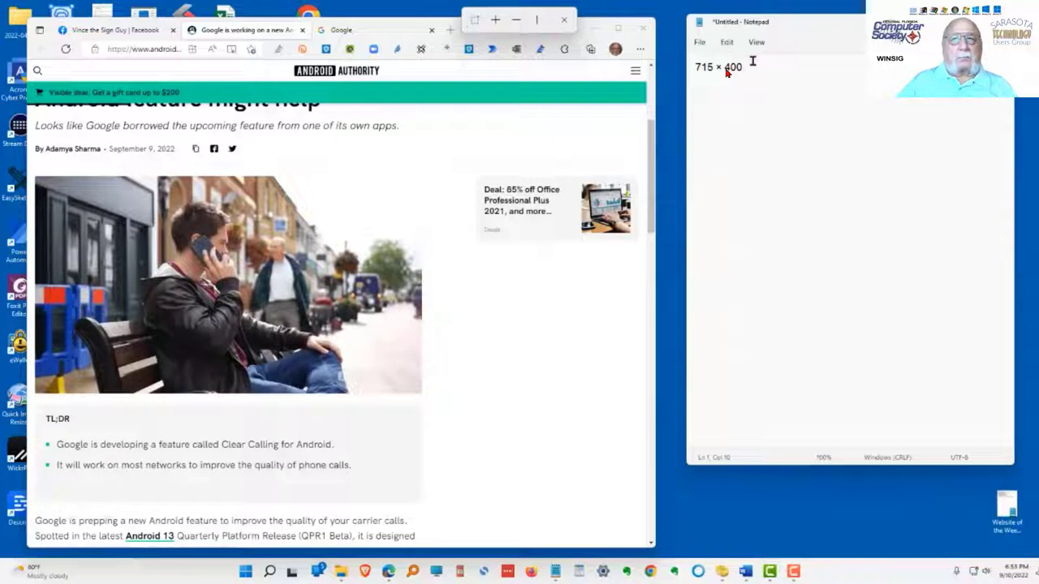
key("Return")
right_click(707, 92)
left_click(742, 166)
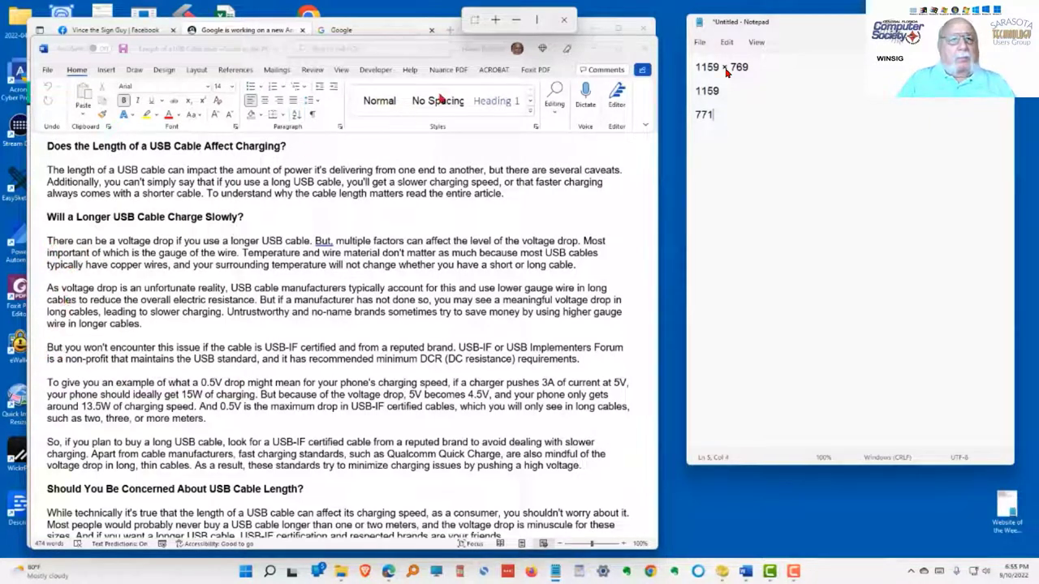
Measure a rectangular area of the Word text starting at "There can be a voltage drop" and enter 331 × 235 in Notepad
left_click(475, 20)
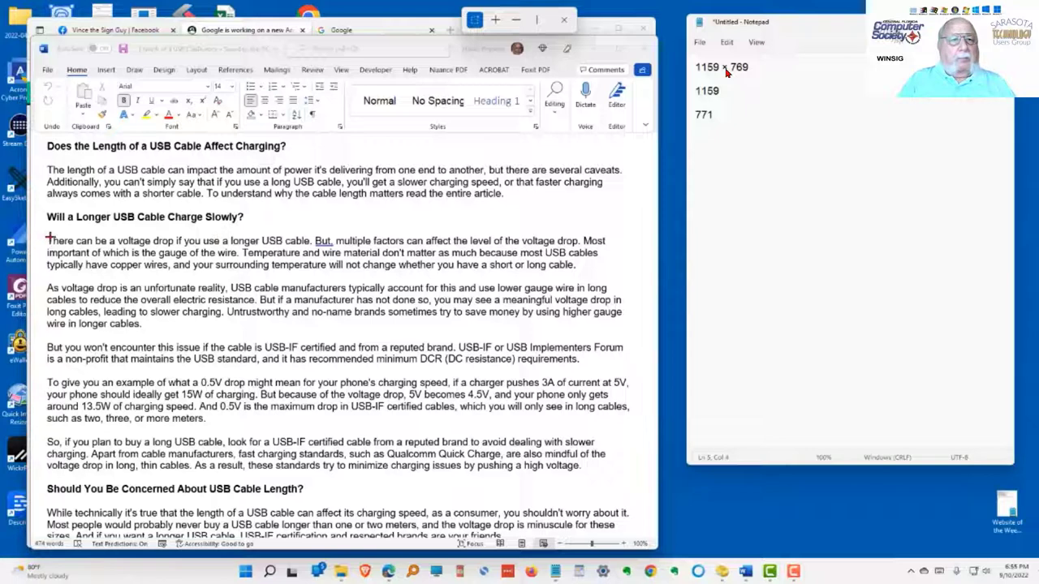
left_click_drag(47, 238, 225, 360)
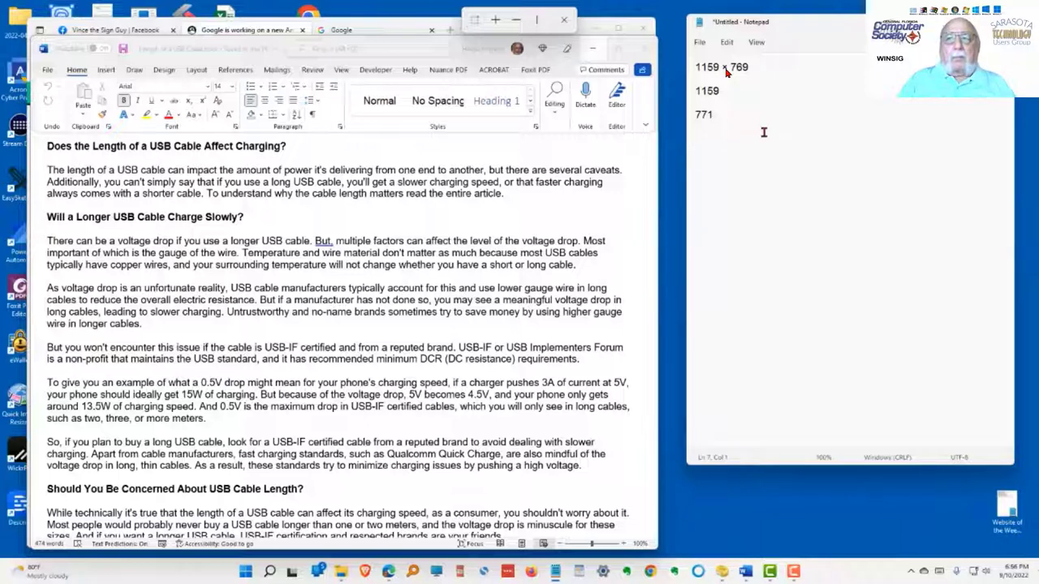
type("331 × 235")
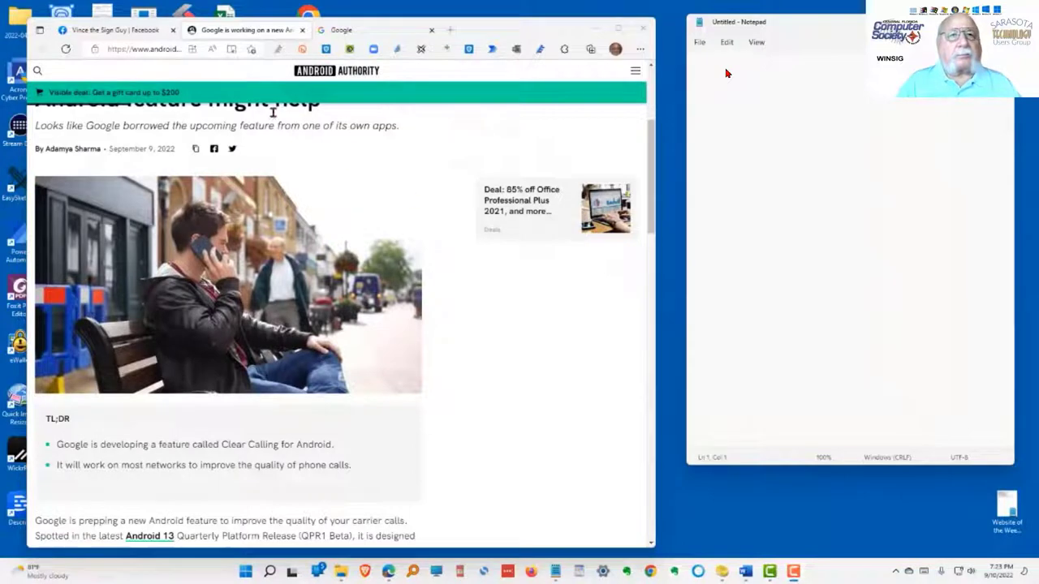
Extract the wording of the blue sign photo on the Facebook page with Text Extractor and paste it into Notepad
left_click(141, 35)
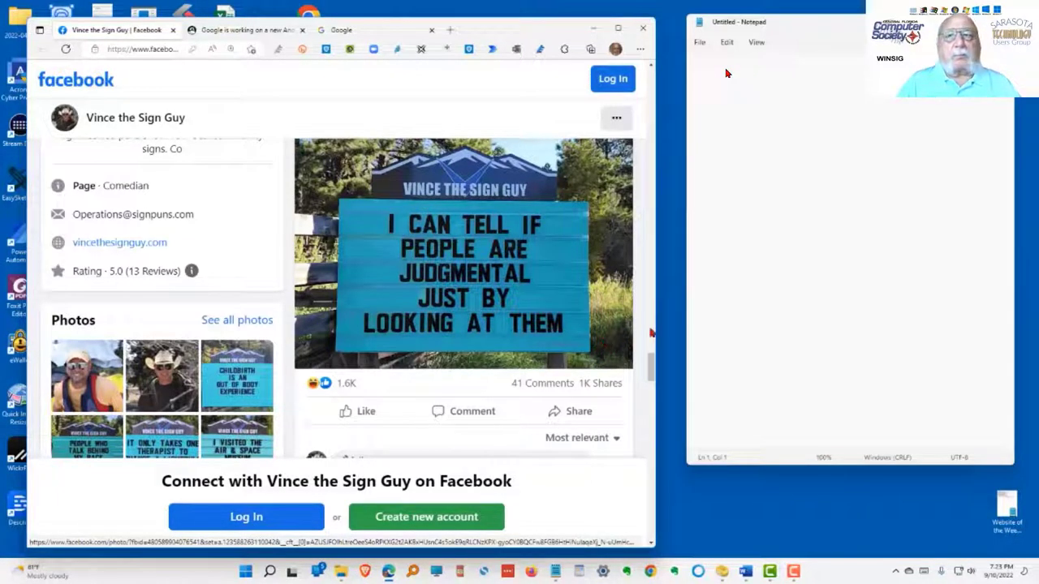
key("super+shift+t")
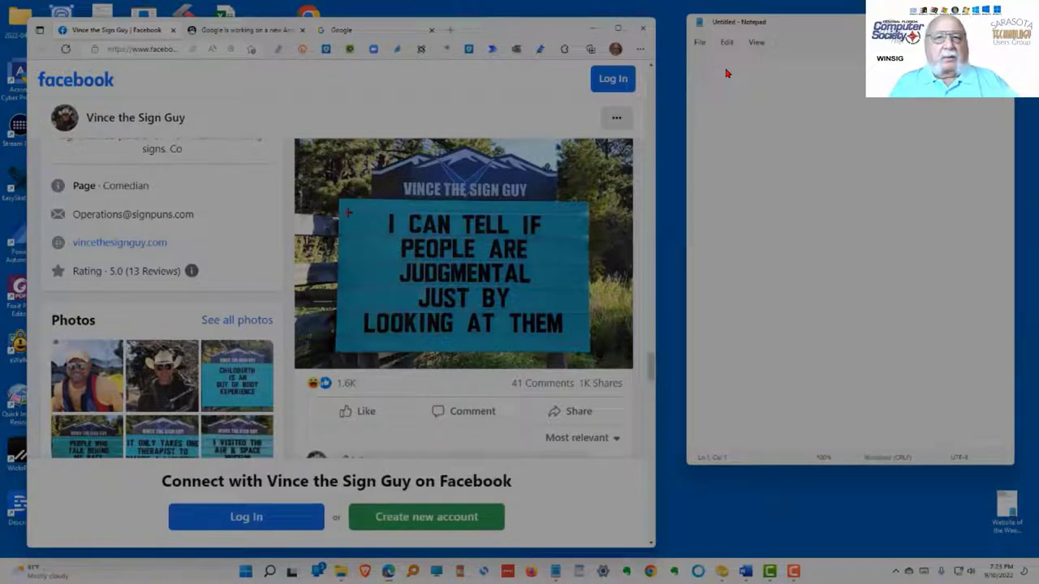
left_click_drag(341, 201, 583, 353)
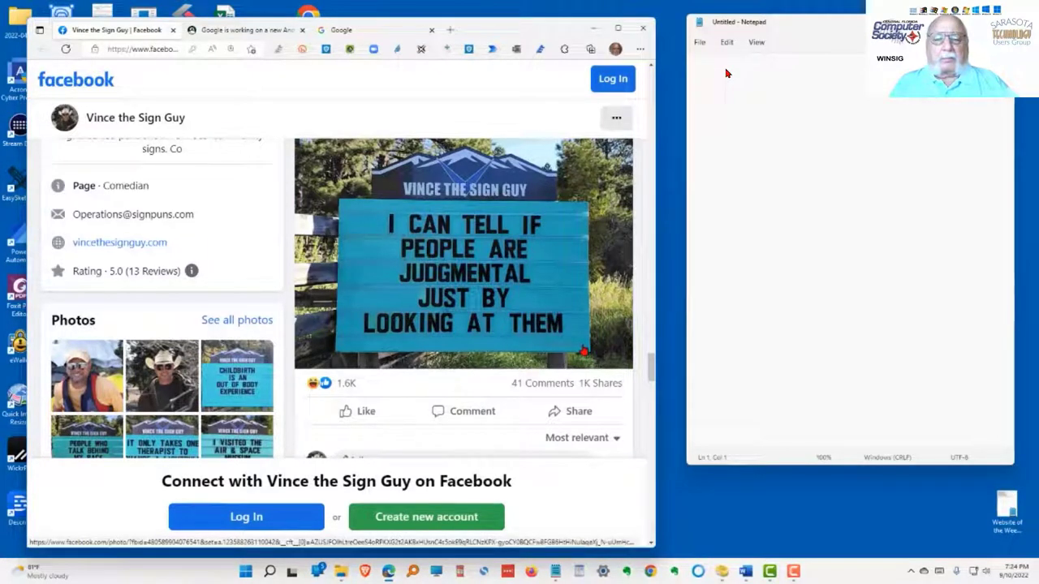
left_click(705, 67)
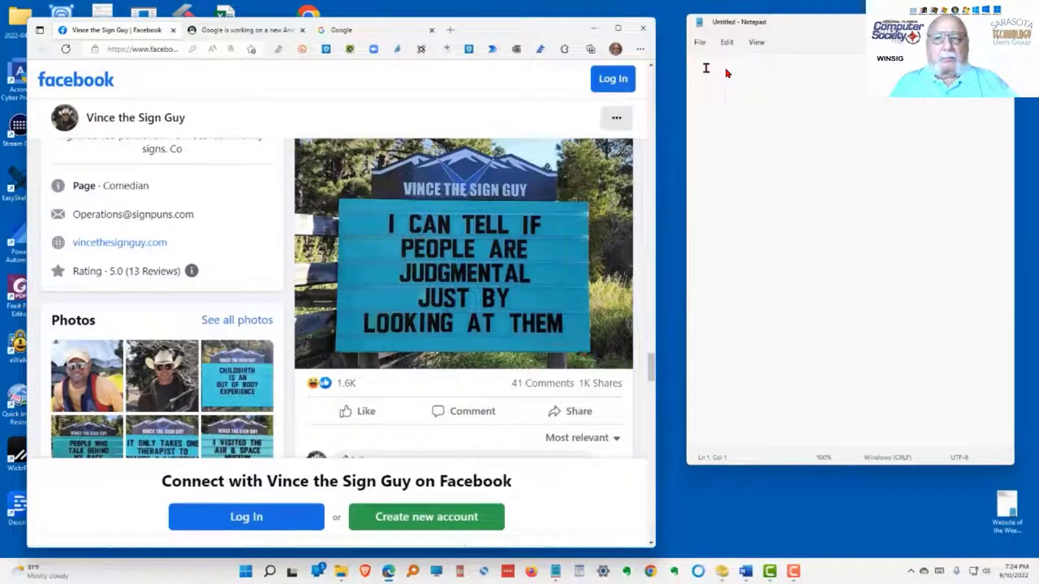
right_click(726, 74)
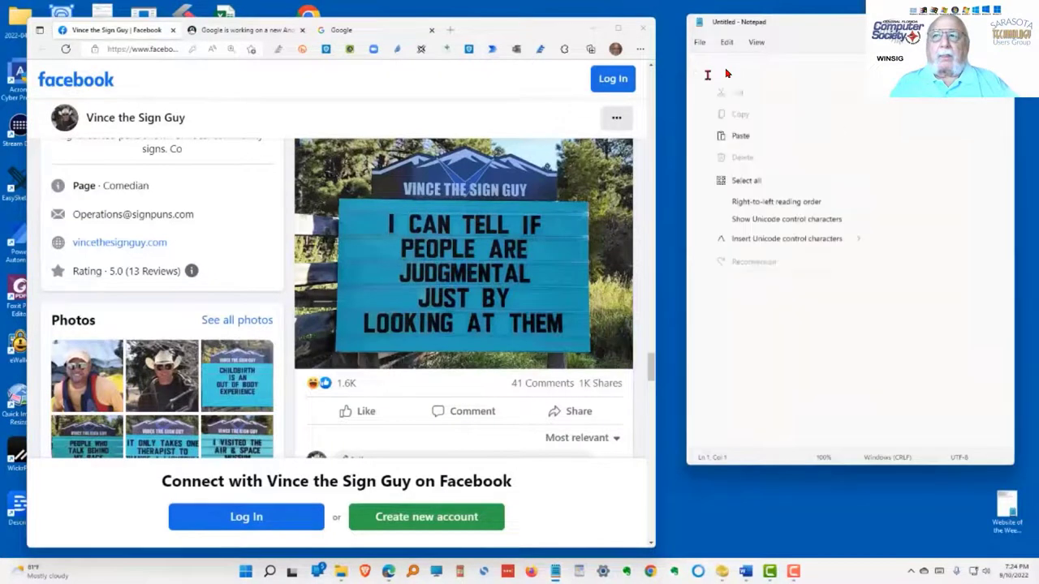
left_click(743, 156)
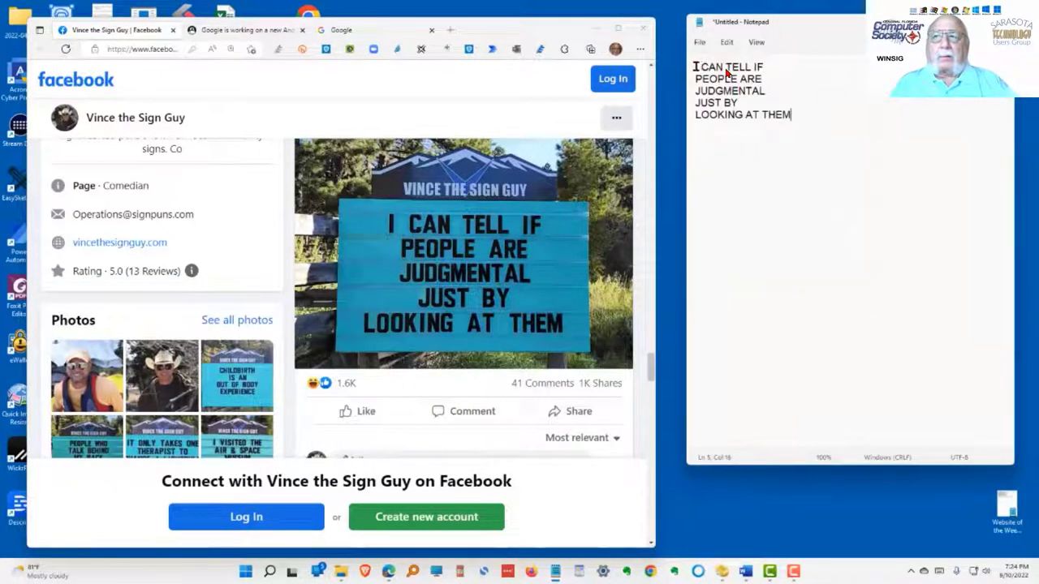
left_click_drag(694, 67, 763, 93)
left_click(763, 151)
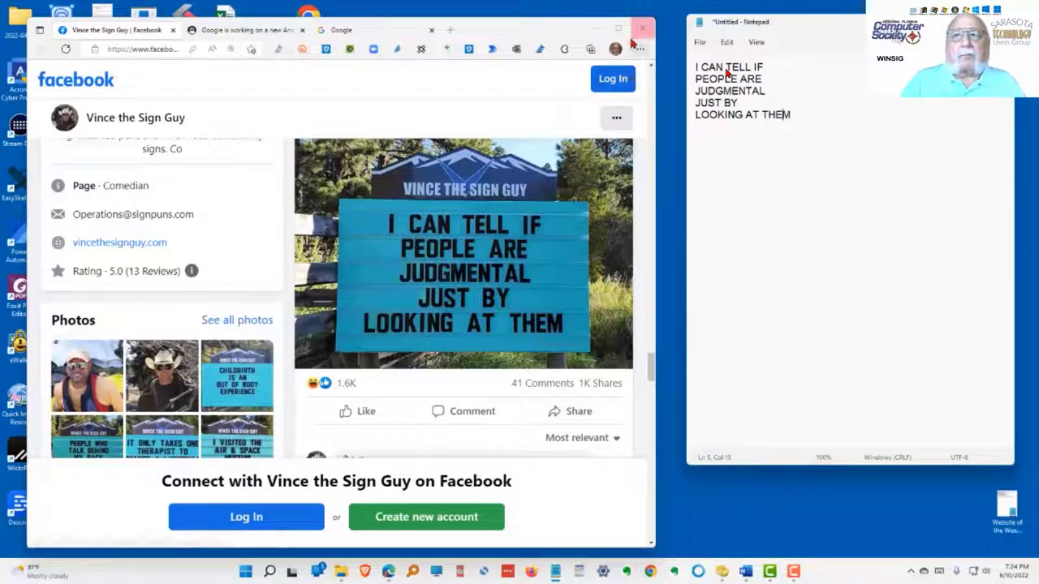
Minimize the browser and extract the text of the Name column in the "Newspaper articles old" folder
left_click(592, 31)
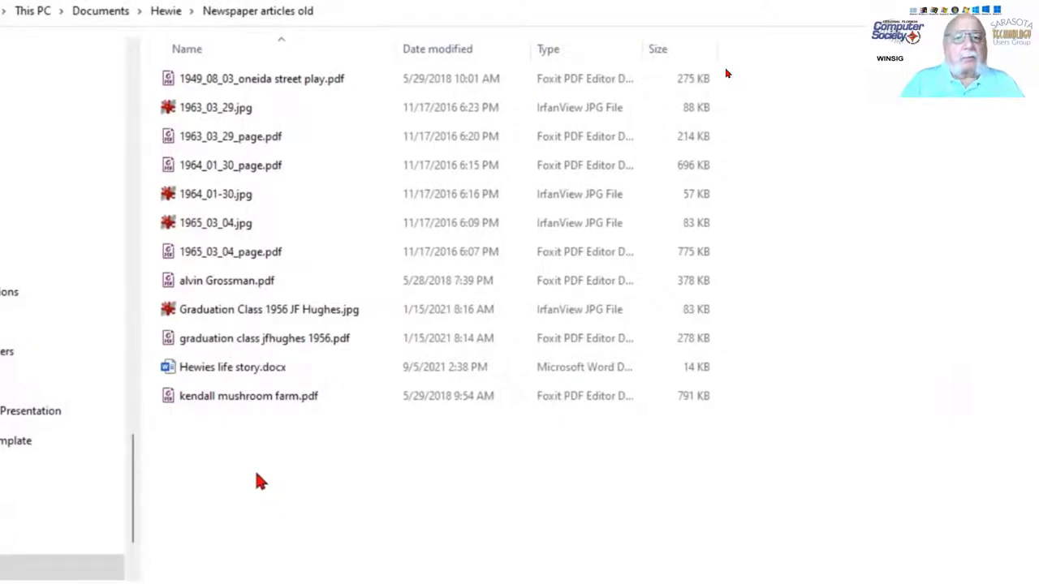
key("super+shift+s")
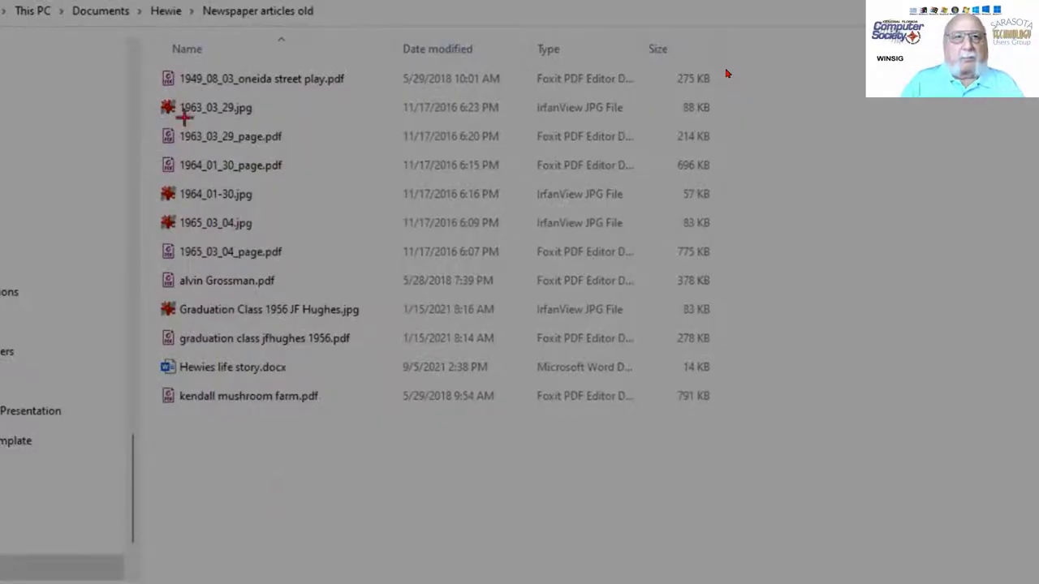
mouse_move(175, 61)
left_mouse_down()
mouse_move(194, 209)
mouse_move(254, 418)
mouse_move(368, 415)
left_mouse_up()
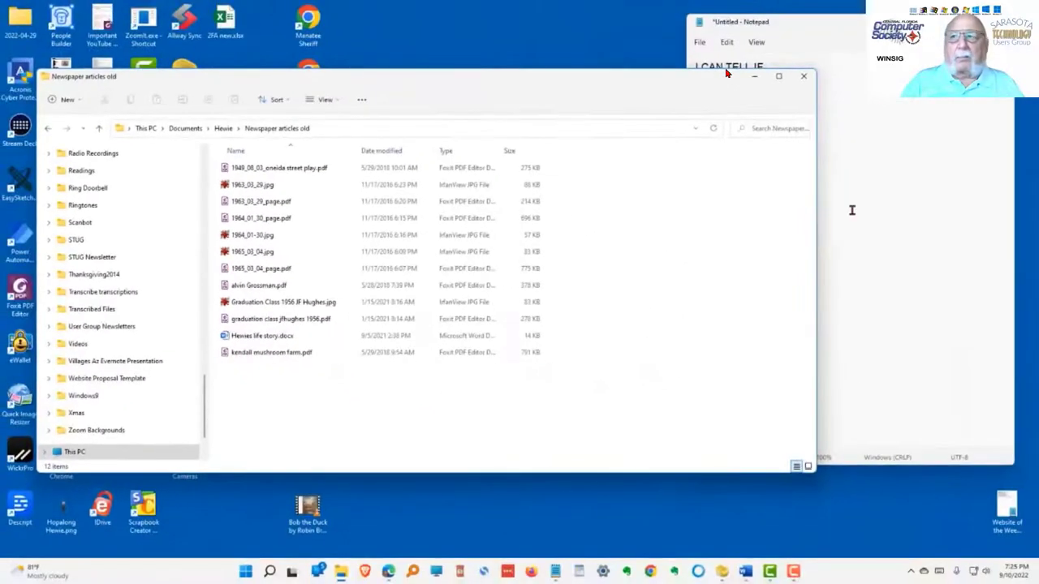
Replace the sign text in Notepad with the extracted list of file names
left_click(852, 208)
triple_click(802, 116)
key("ctrl+a")
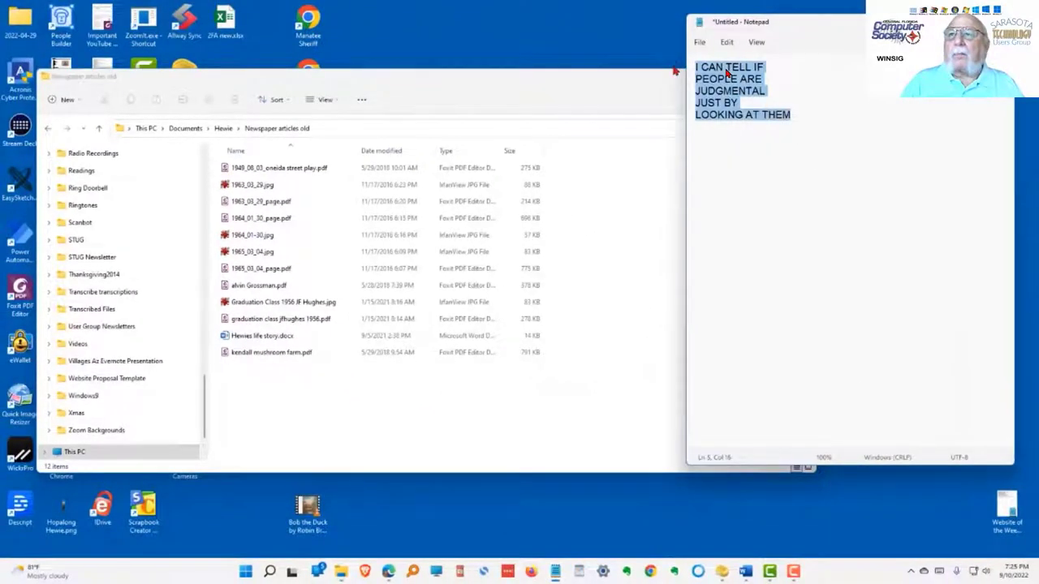
key("Delete")
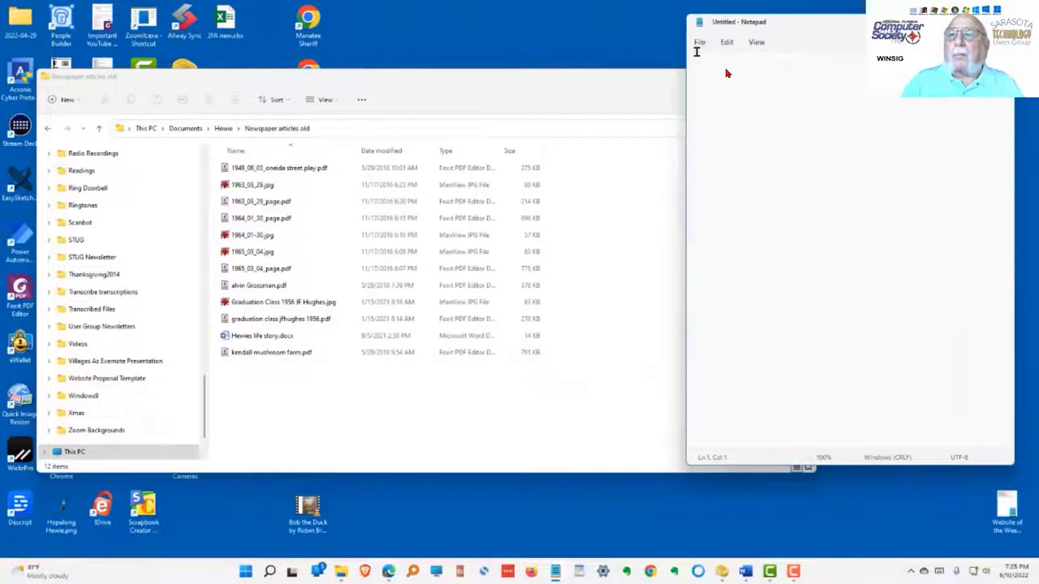
right_click(726, 73)
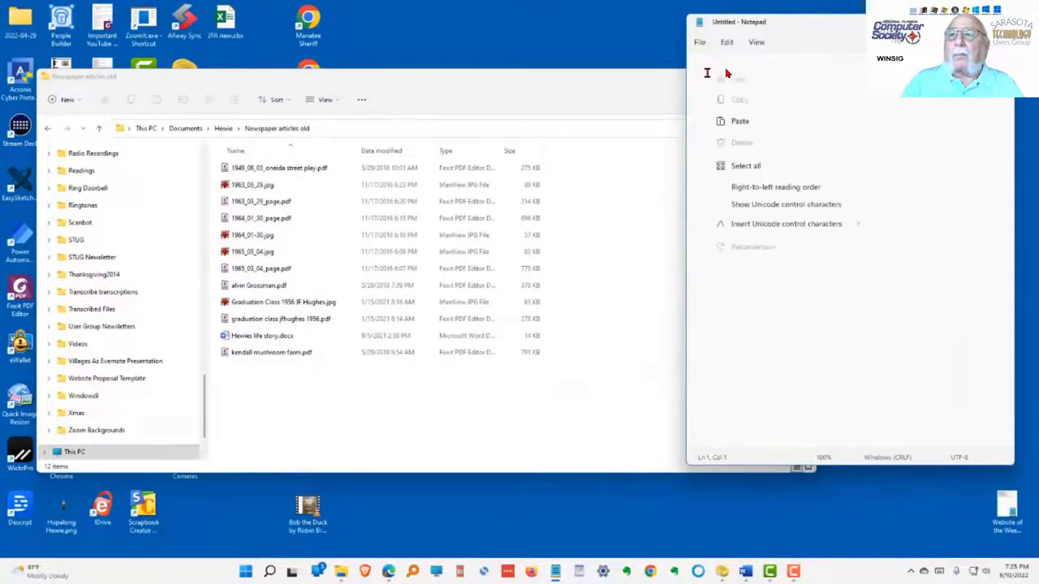
left_click(737, 153)
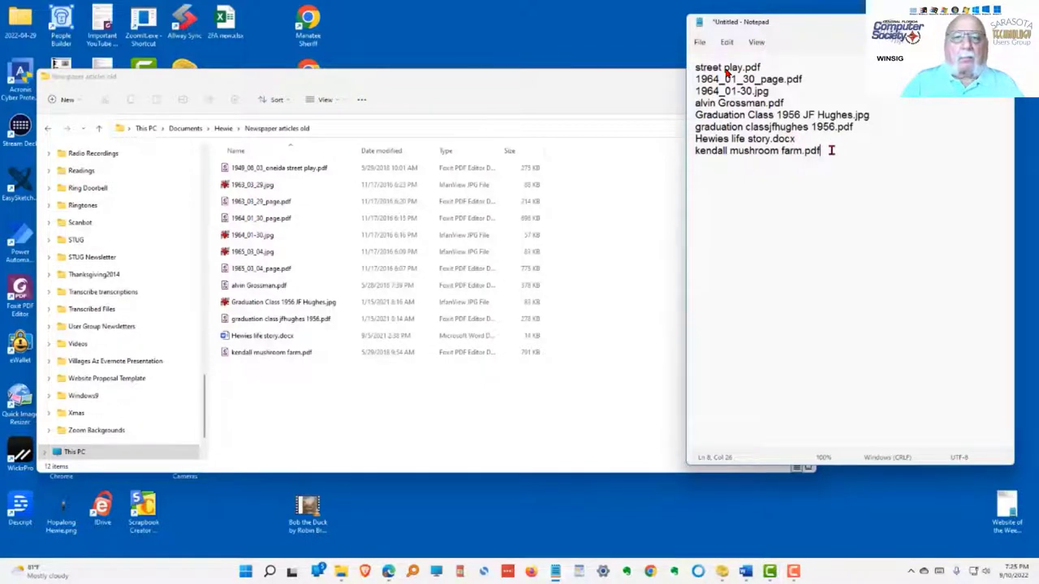
Clear the file names from Notepad and open the image 1963_03_29.jpg from the "Newspaper articles old" folder
left_click_drag(831, 150, 651, 103)
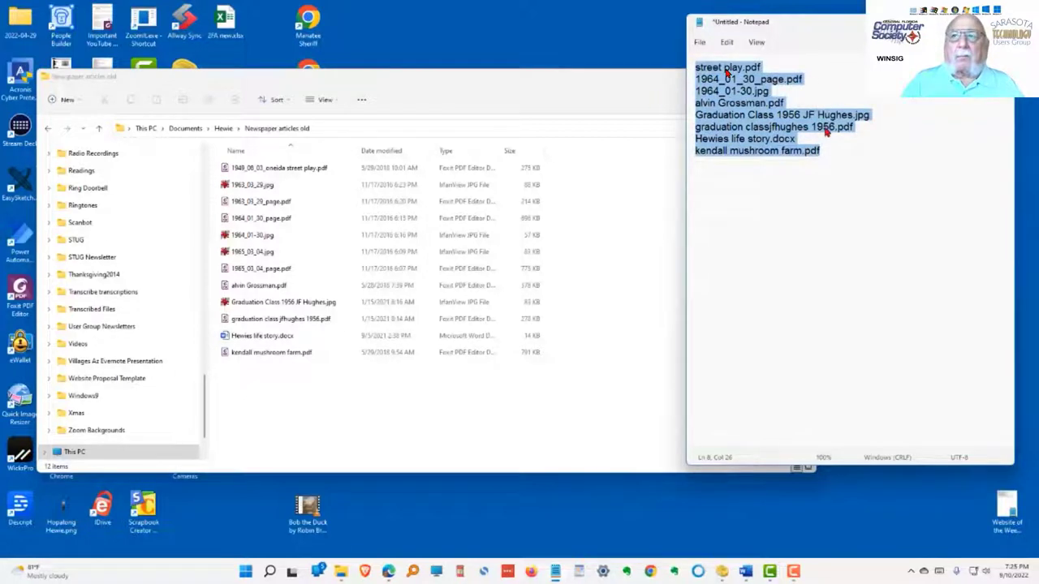
key("Delete")
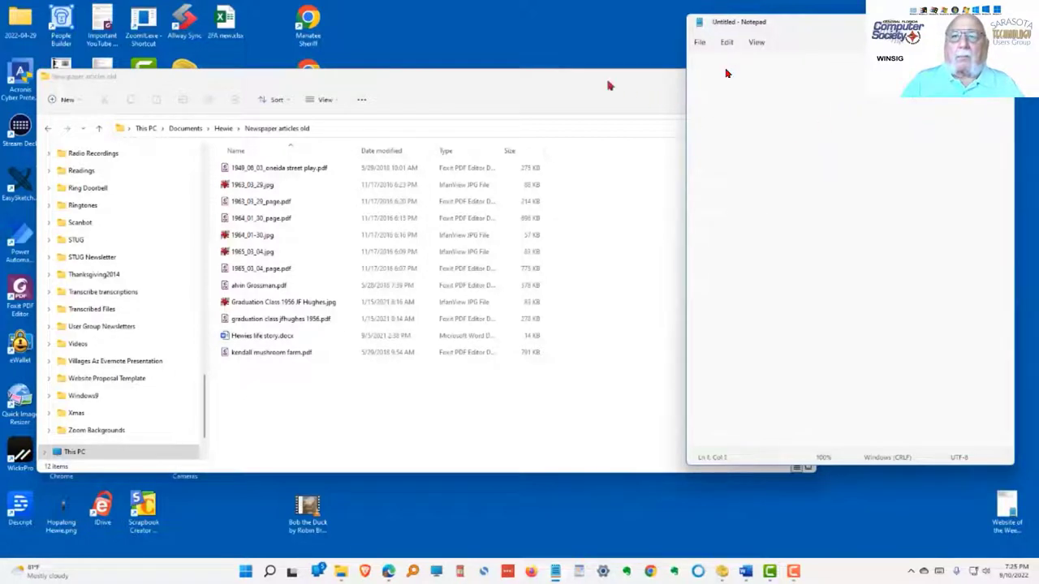
left_click(491, 77)
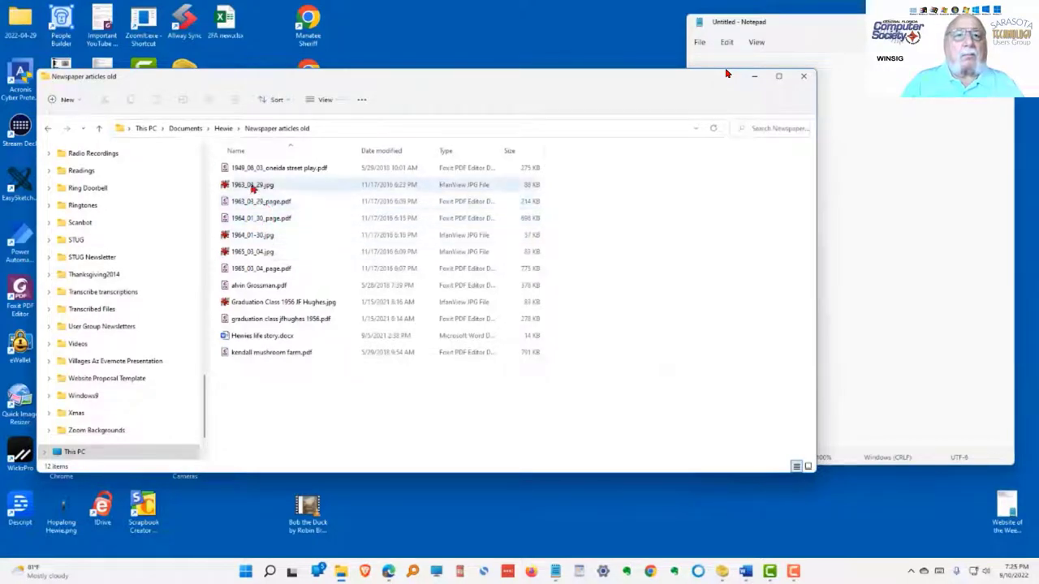
left_click(252, 186)
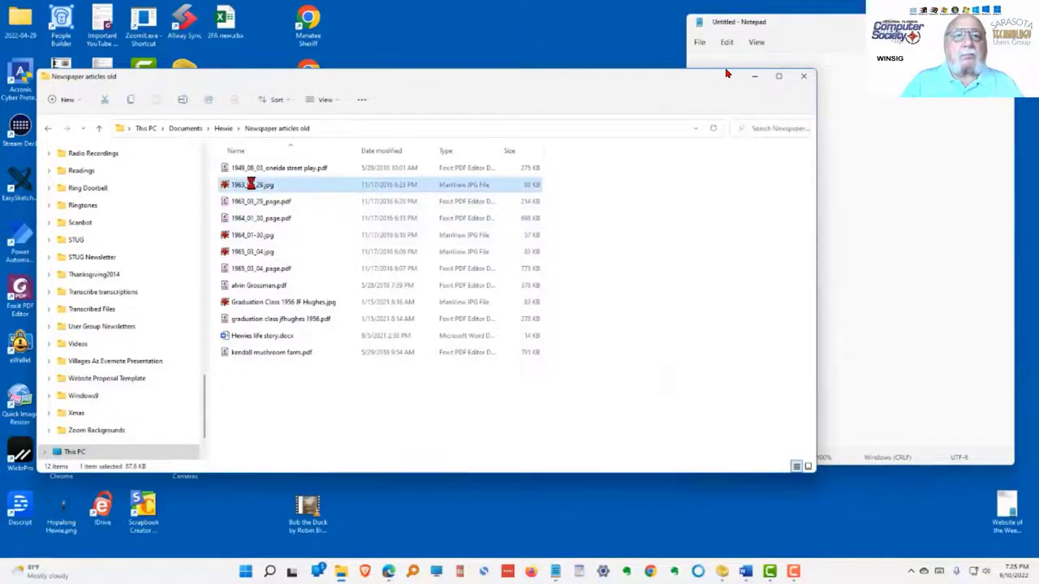
double_click(252, 185)
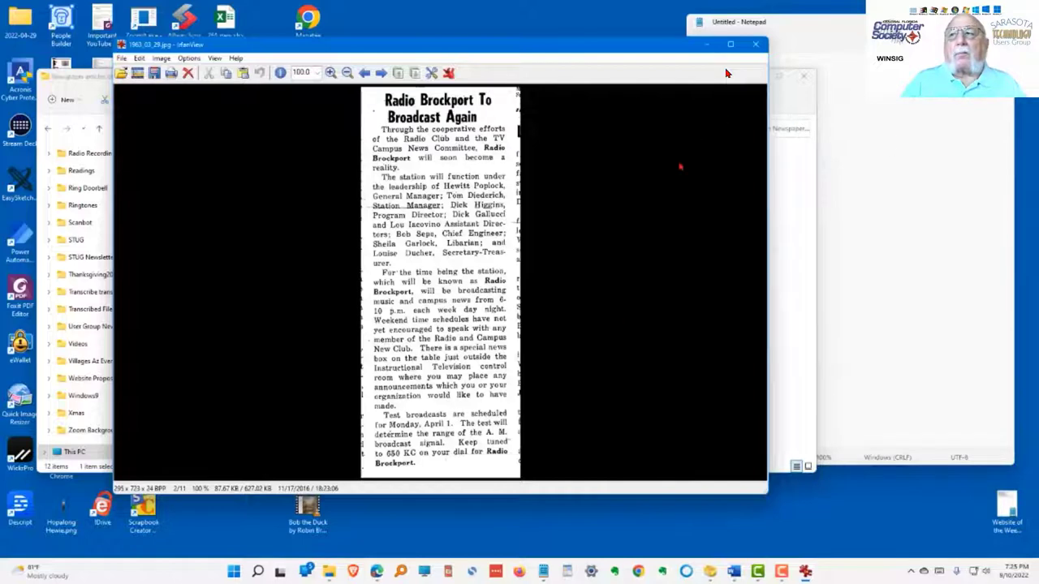
Extract the full "Radio Brockport To Broadcast Again" article text from the image, paste it into Notepad, and close the image
key("super+shift+t")
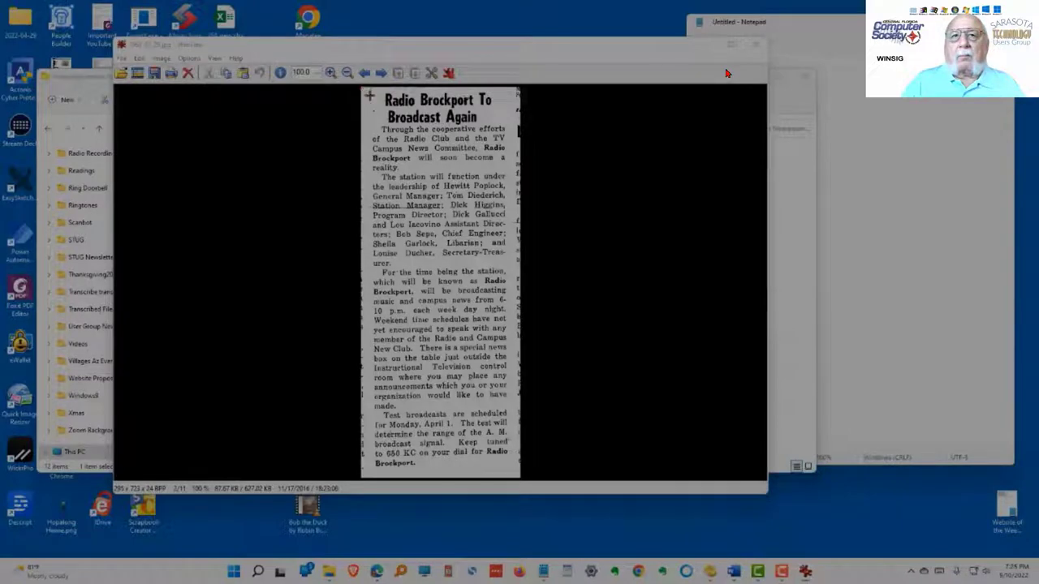
left_click_drag(367, 93, 512, 474)
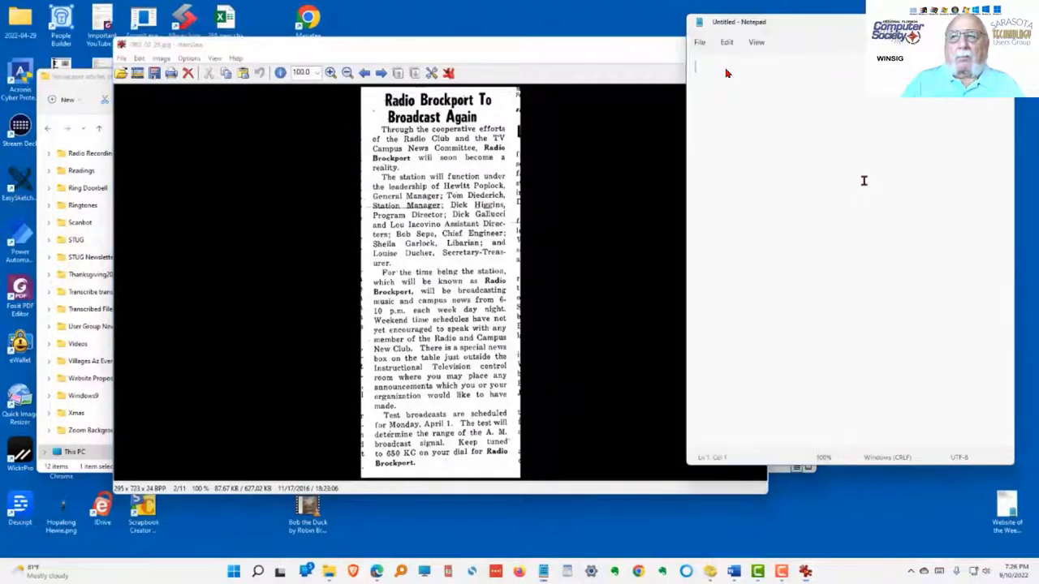
left_click(863, 182)
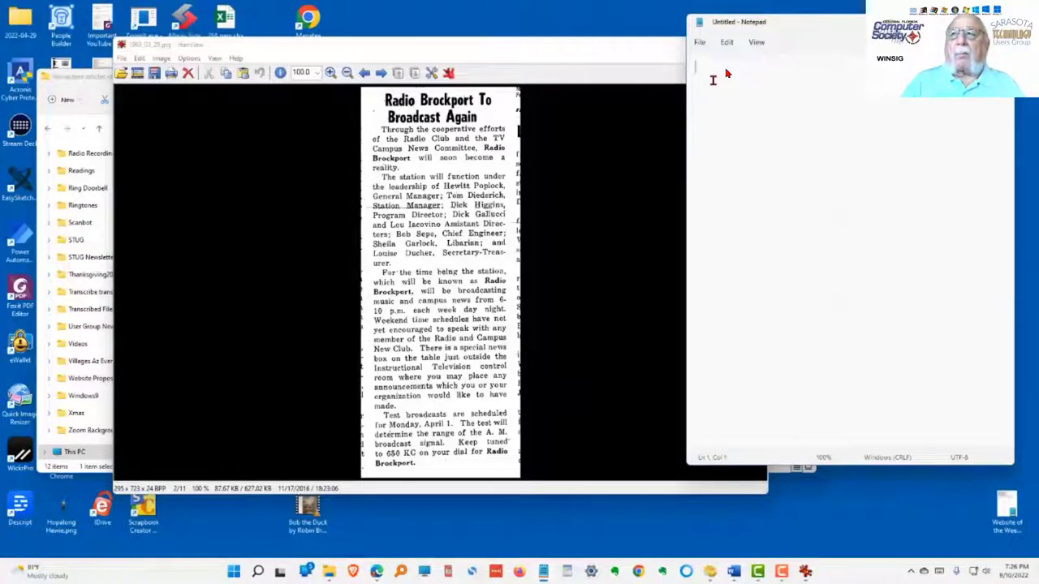
right_click(726, 73)
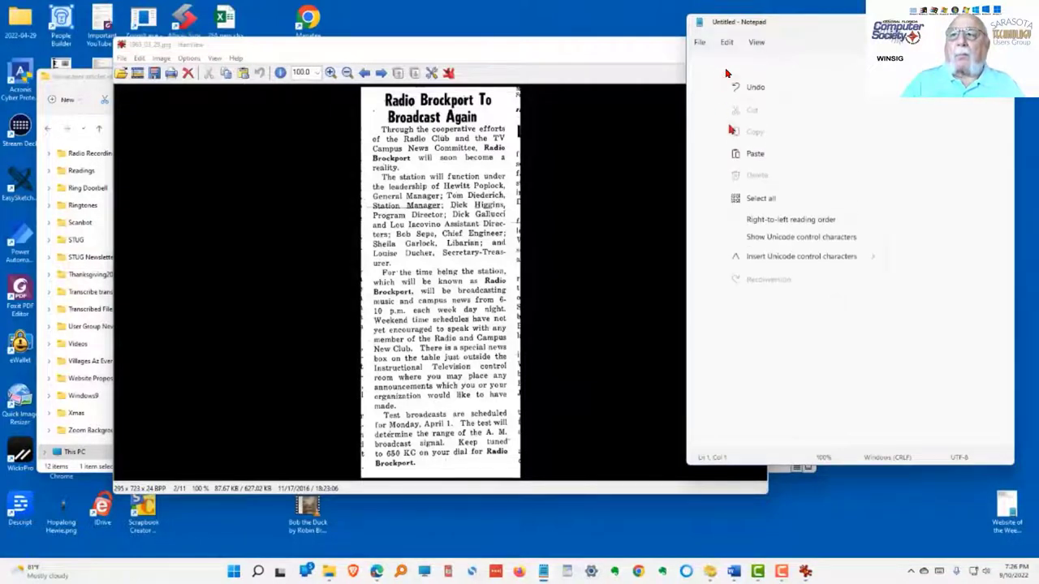
left_click(745, 153)
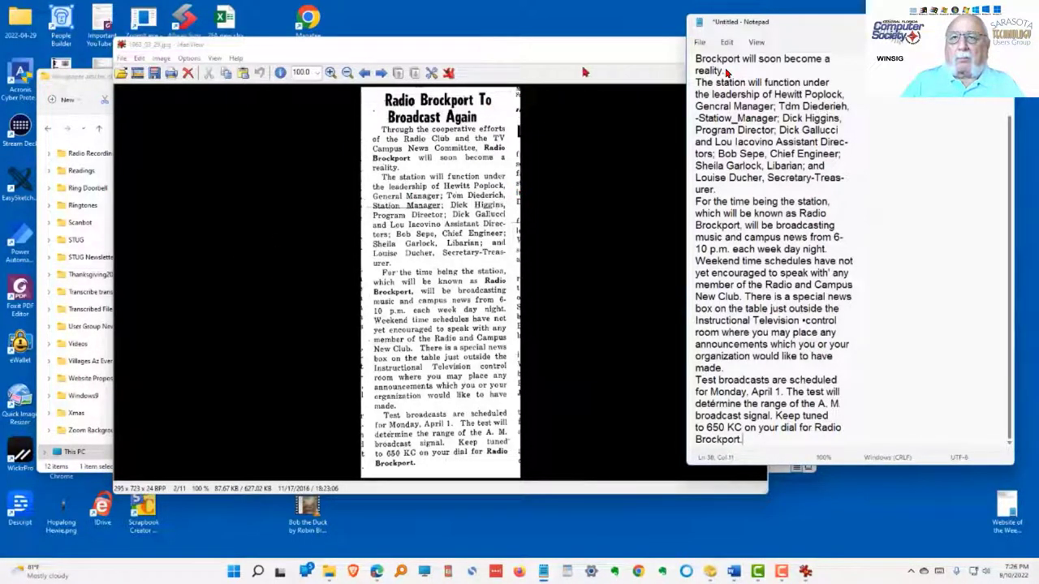
left_click(309, 56)
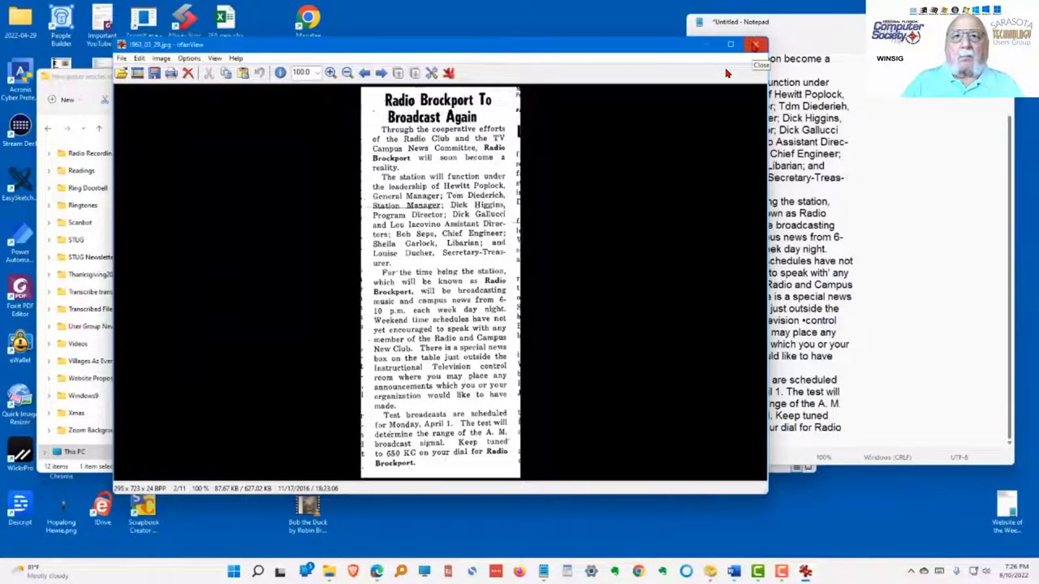
left_click(754, 44)
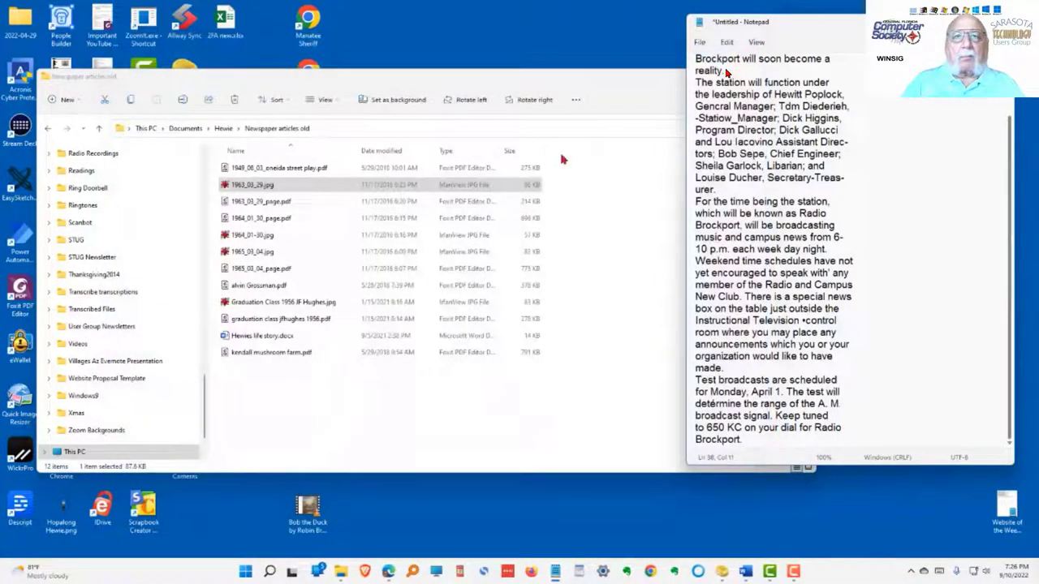
Open 1963_03_29_page.pdf and extract the text of the "Radio Brockport To Broadcast Again" column with Text Extractor
left_click(270, 201)
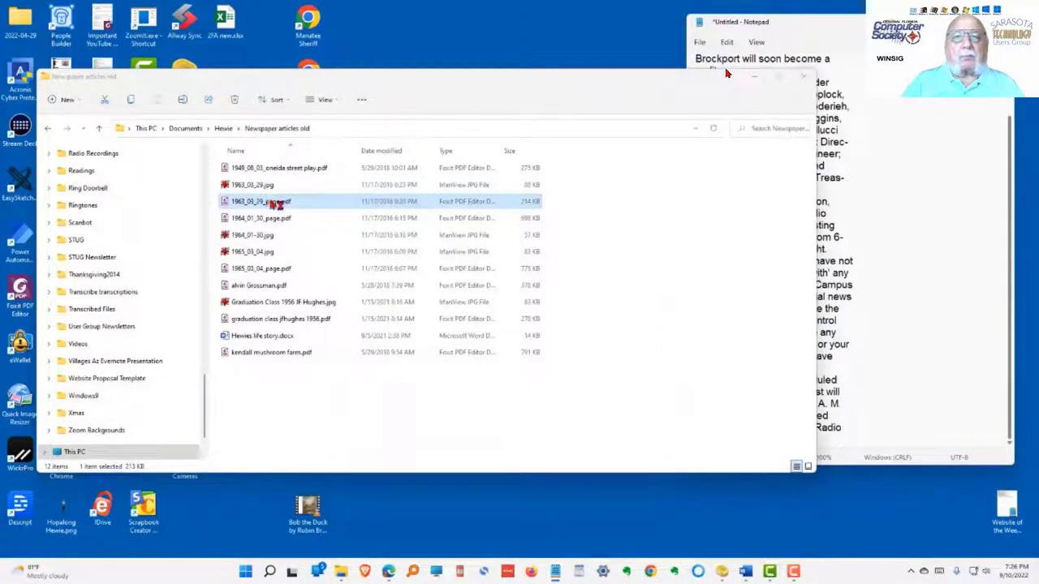
double_click(276, 205)
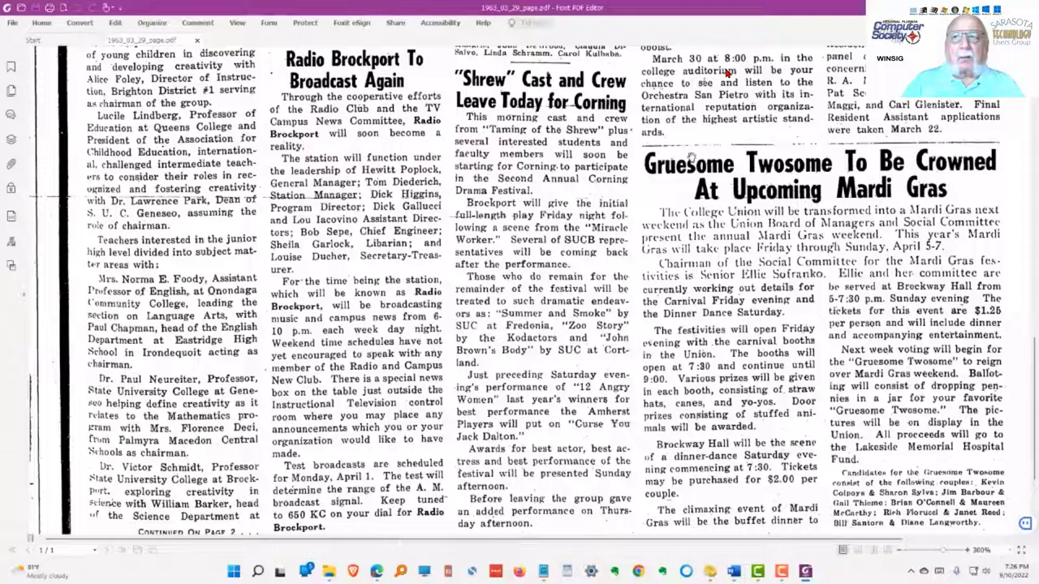
key("super+shift+t")
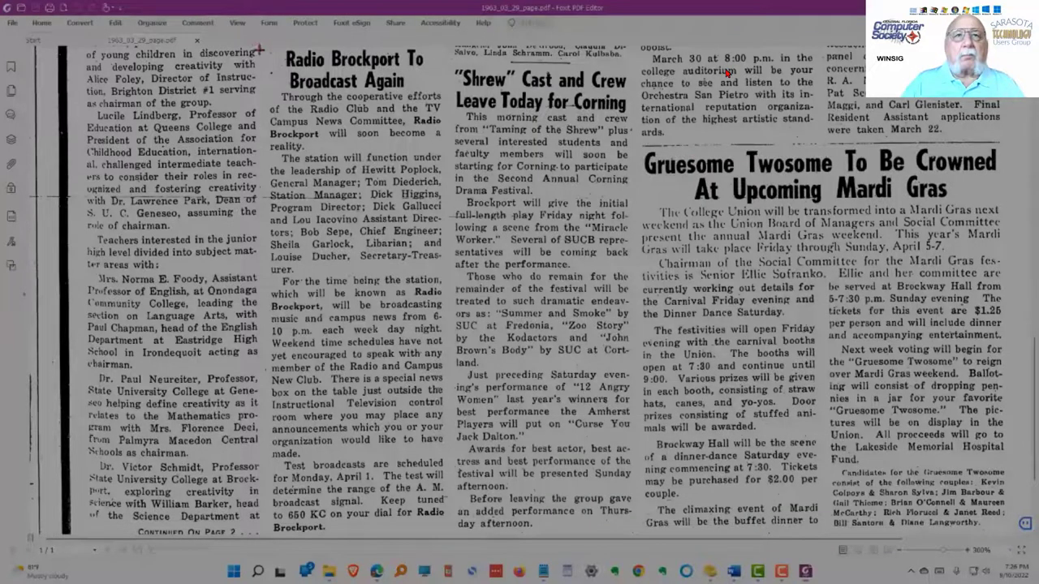
left_click_drag(262, 48, 447, 536)
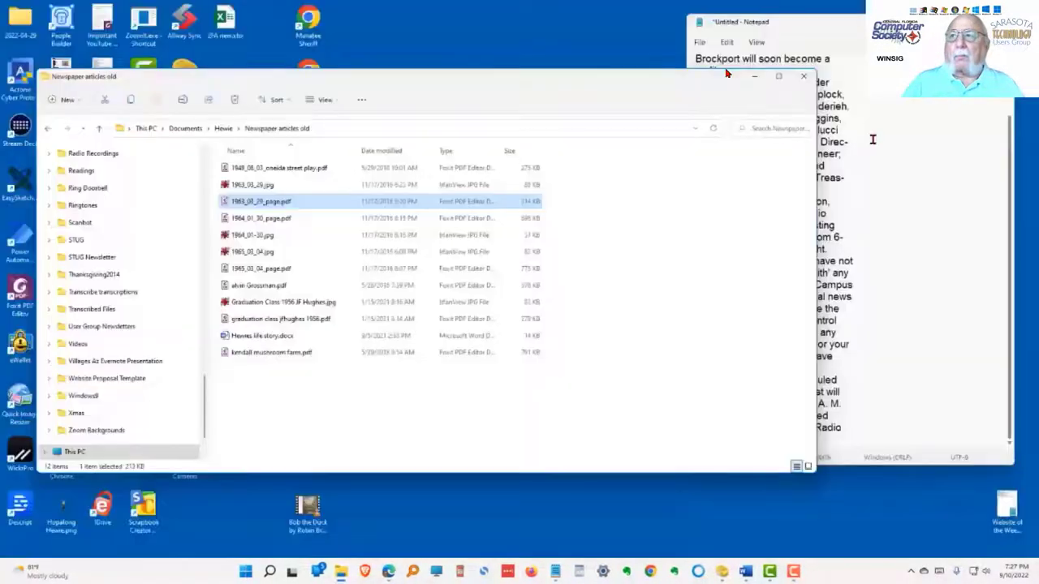
Clear the previous article text from Notepad and paste in the text extracted from the PDF
key("ctrl+v")
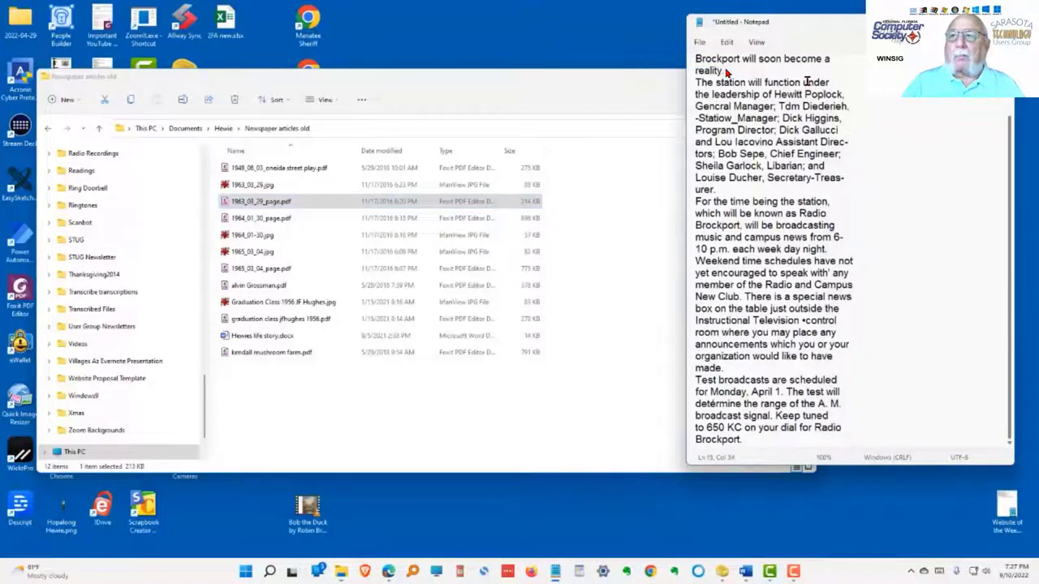
key("ctrl+a")
key("Delete")
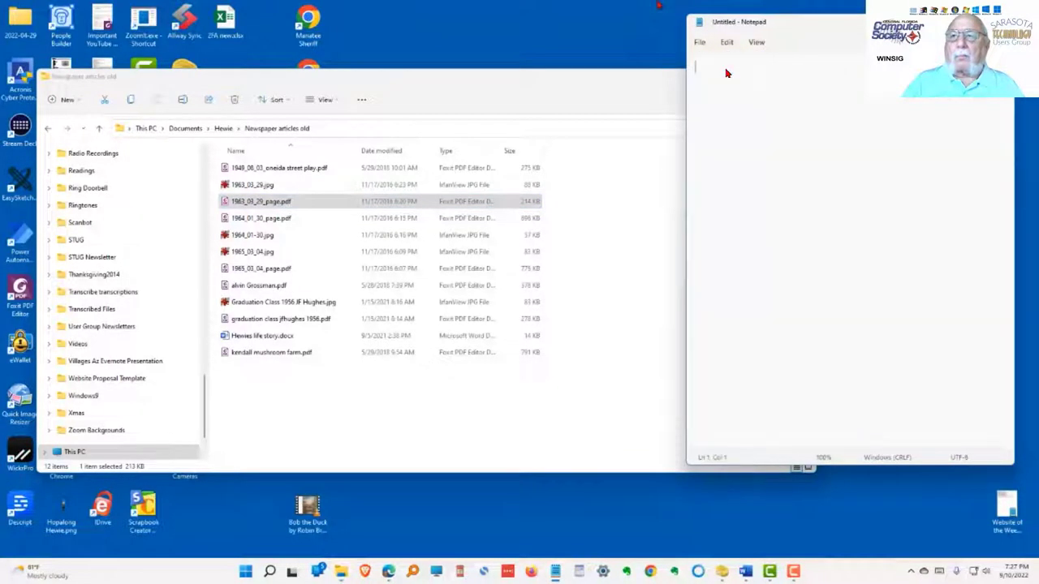
right_click(711, 68)
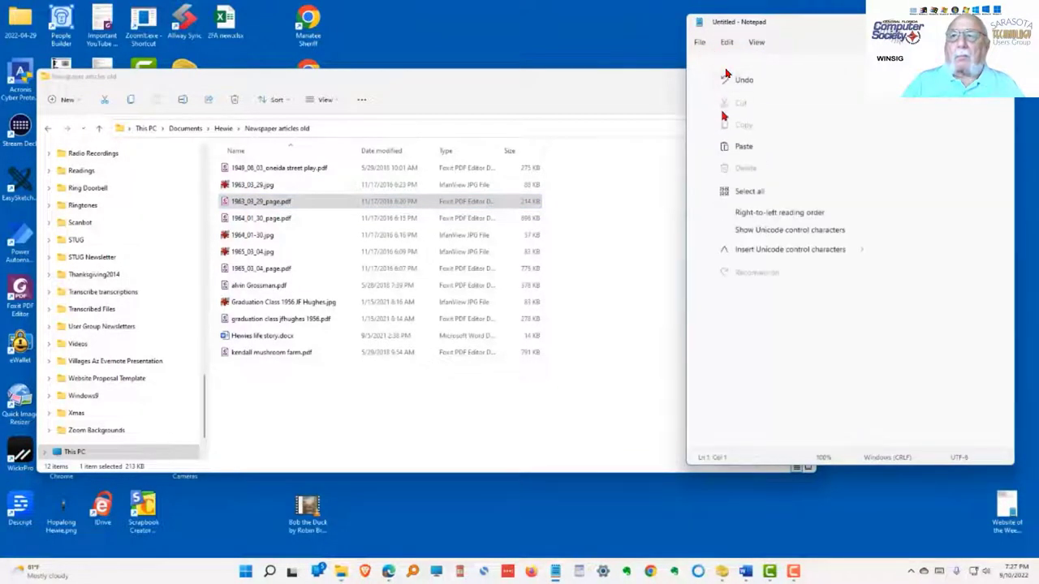
left_click(741, 149)
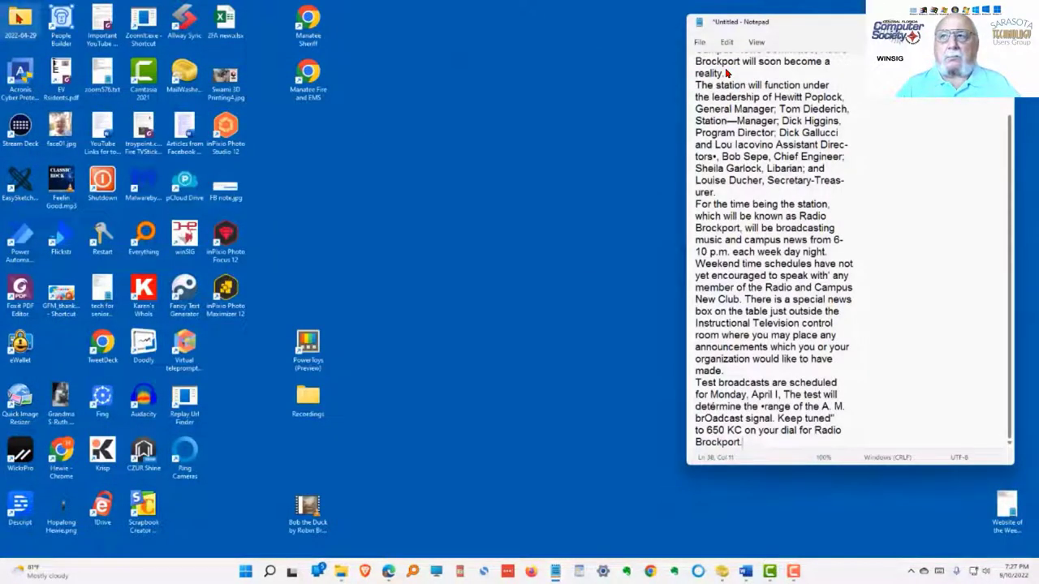
Extract the text of all icon labels in the desktop's first six columns with Text Extractor
key("super+shift+t")
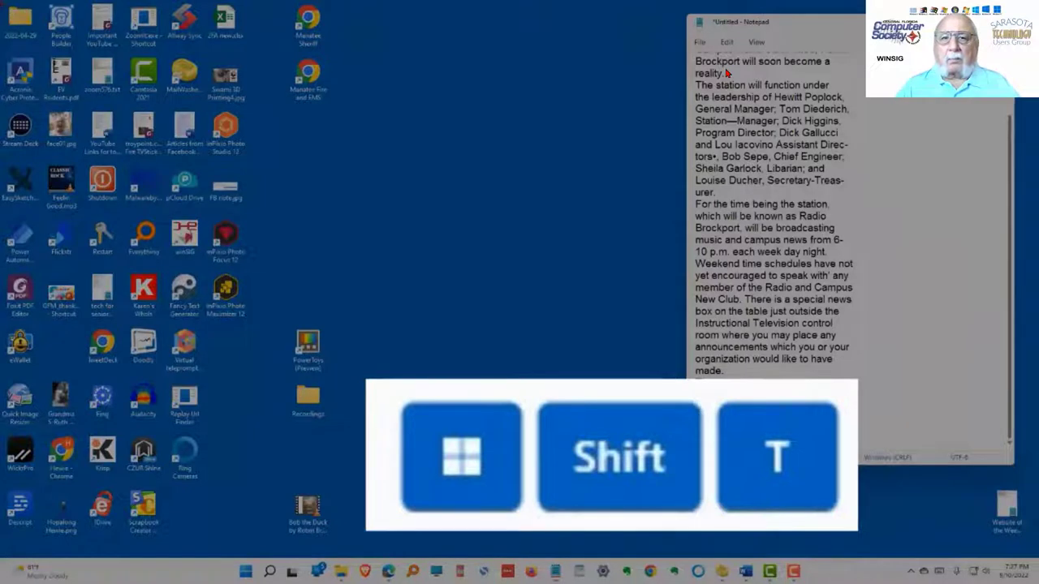
type("Test broadcasts are scheduled for Monday, April I, The test will detérmine the •range of the A. M. brOadcast signal. Keep tuned\" to 650 KC on your dial for Radio Brockport.")
left_click_drag(0, 1, 255, 539)
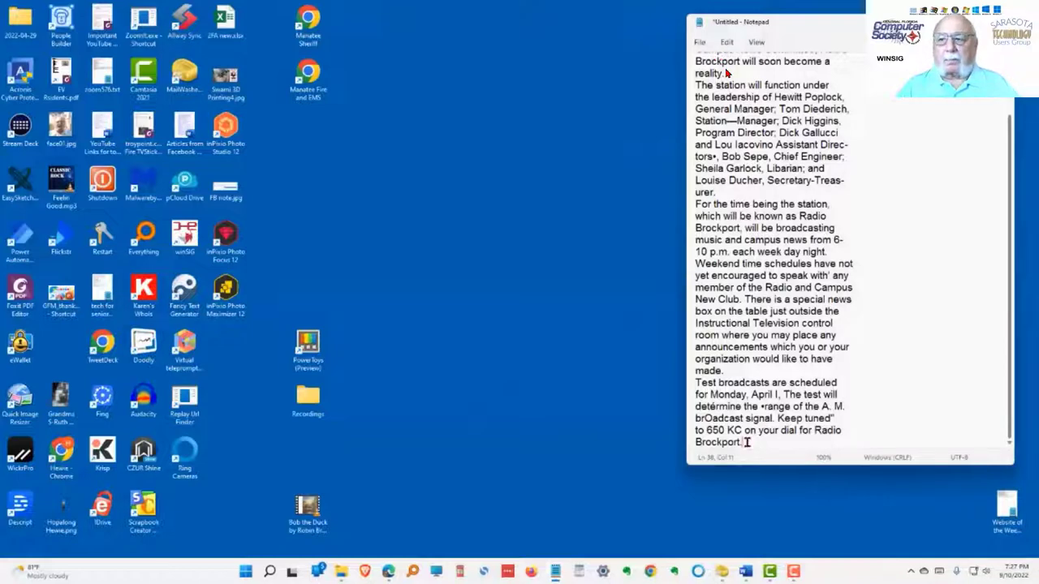
Replace the article text in Notepad with the extracted desktop icon labels and review the list from its beginning
left_click_drag(748, 442, 634, 12)
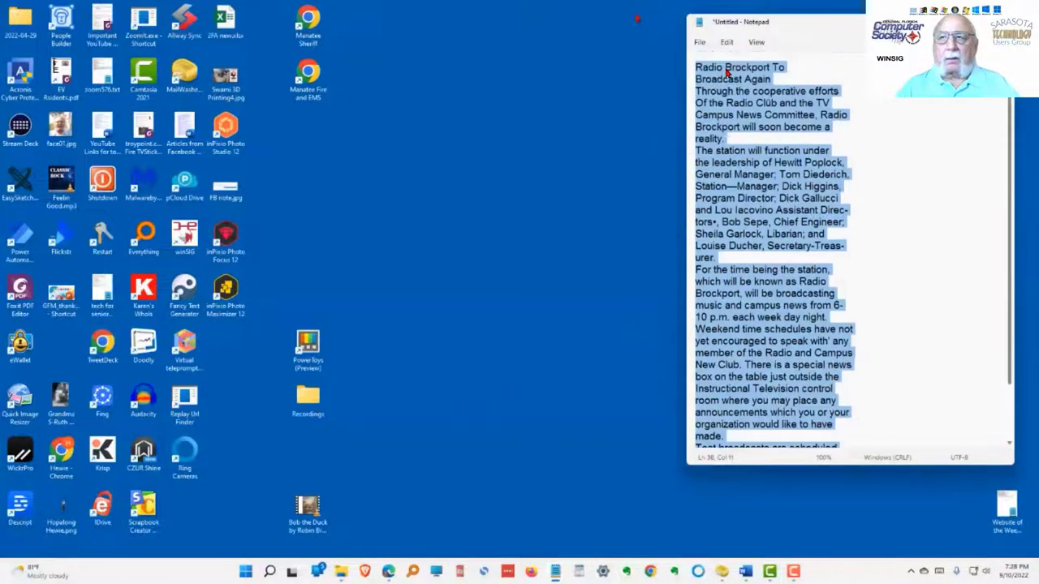
key("Delete")
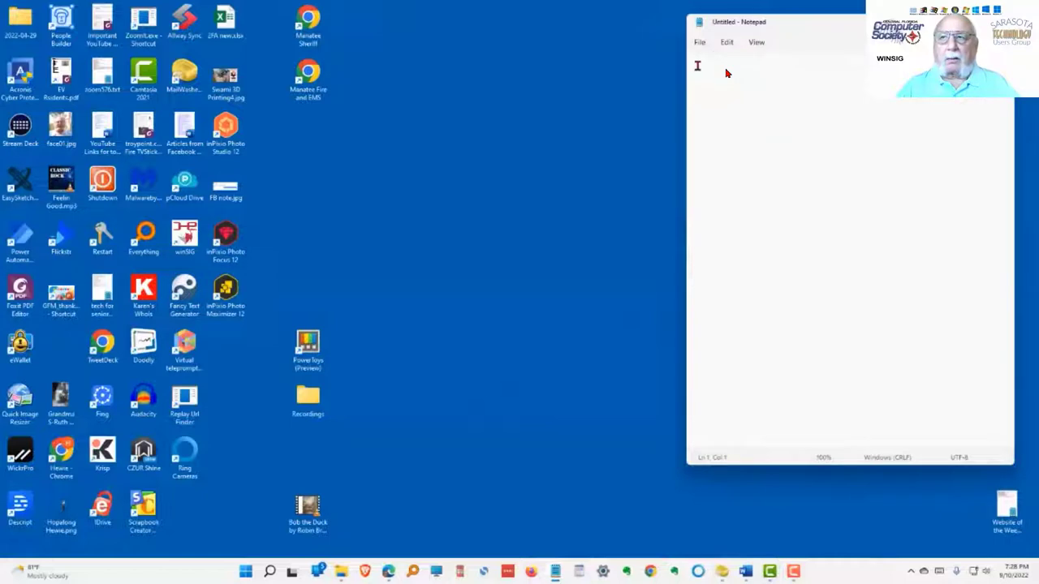
right_click(726, 73)
left_click(729, 145)
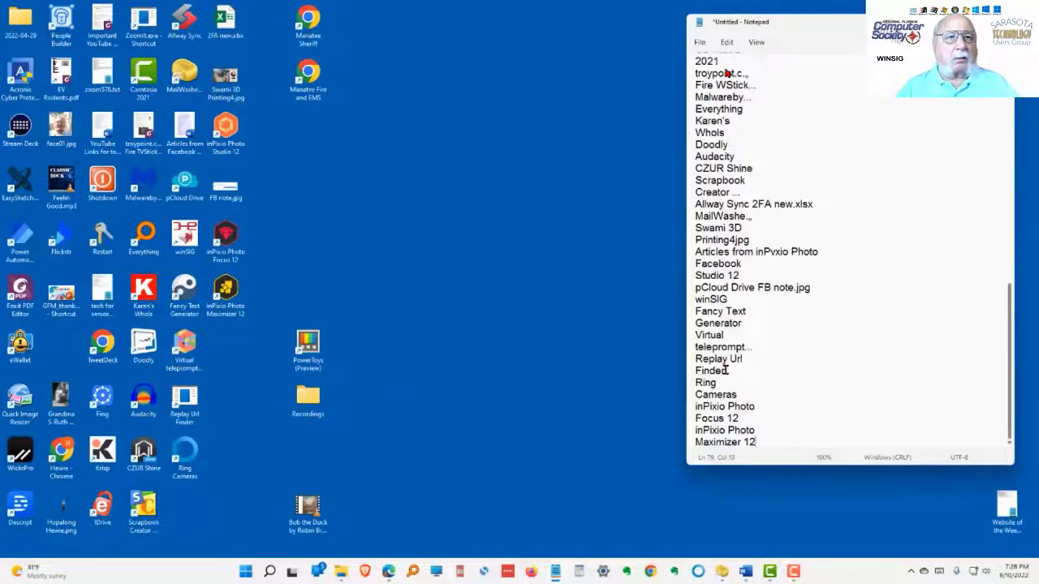
scroll(727, 370, "up", 15)
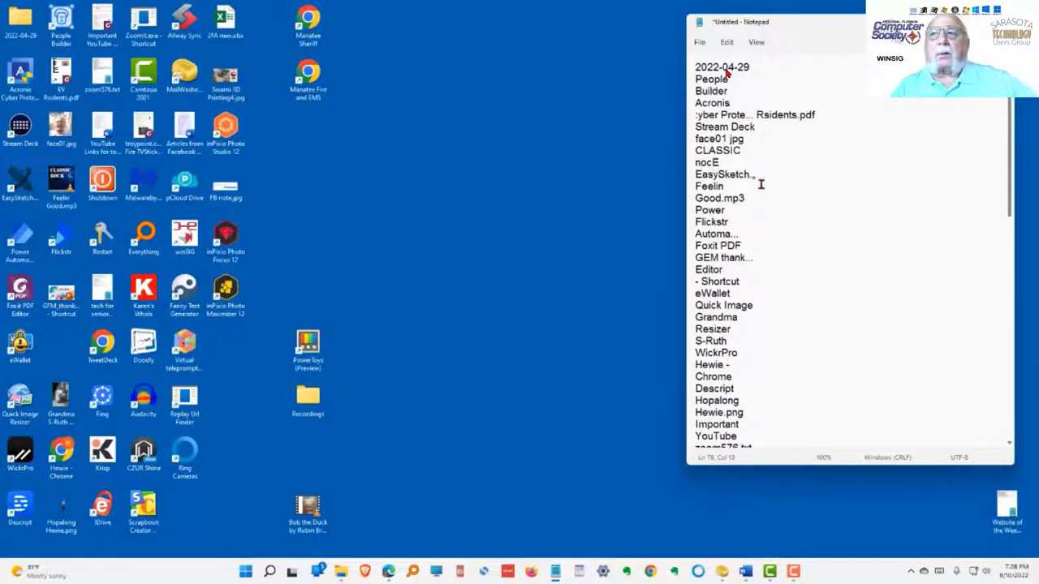
Clear the desktop of open windows and switch to the PowerToys Text Extractor & Screen Ruler title slide
key("super+d")
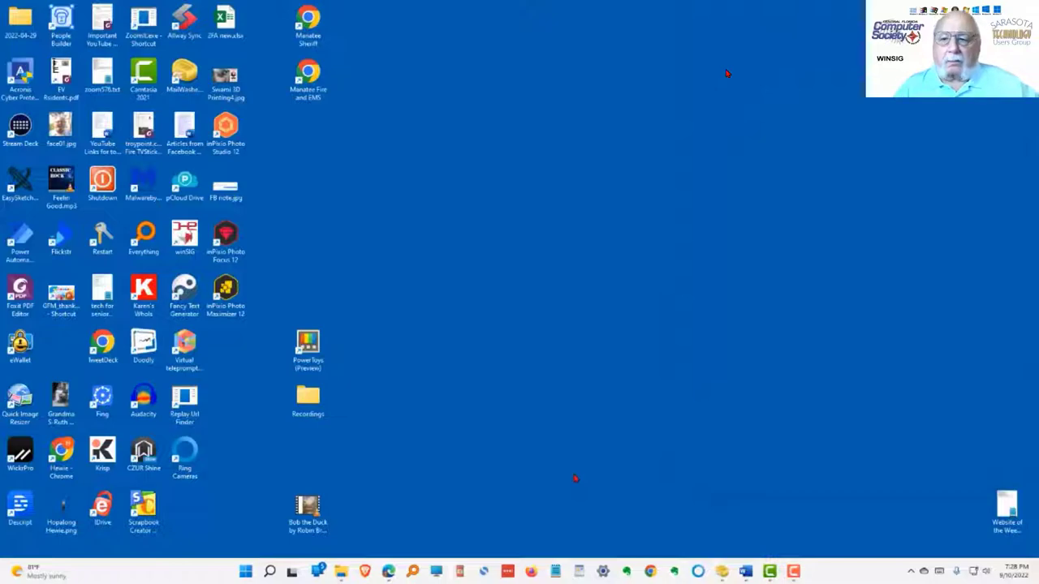
key("alt+Tab")
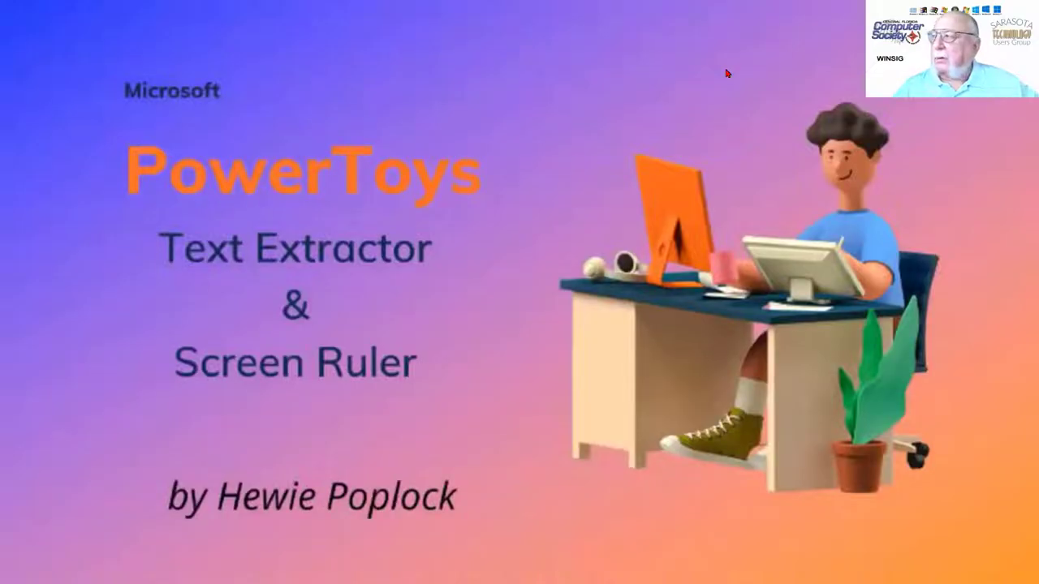
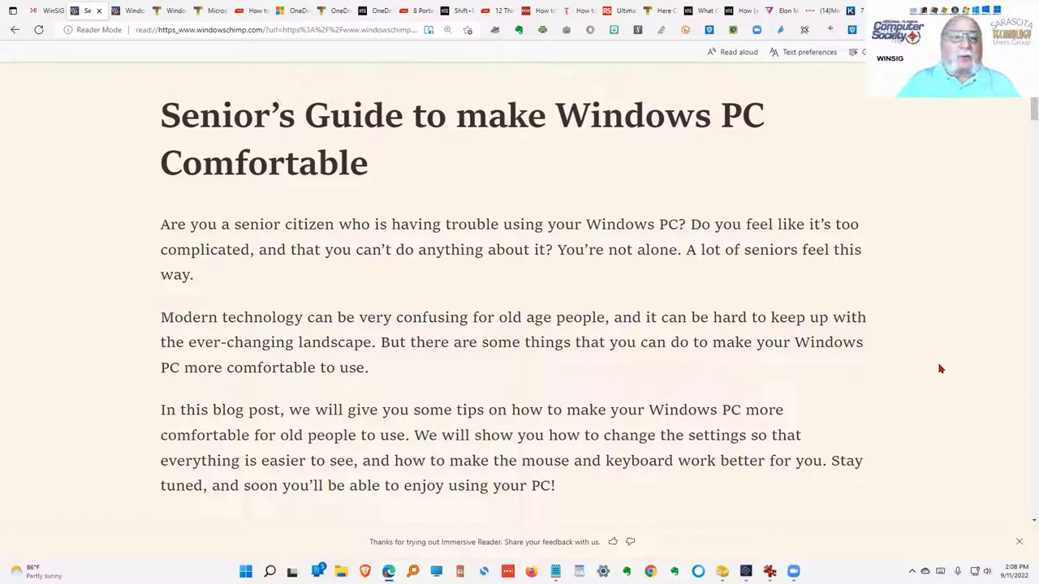
Read the Senior's Guide article's sections on disabling the password/PIN on startup and making the mouse pointer larger
scroll(805, 412, "down", 3)
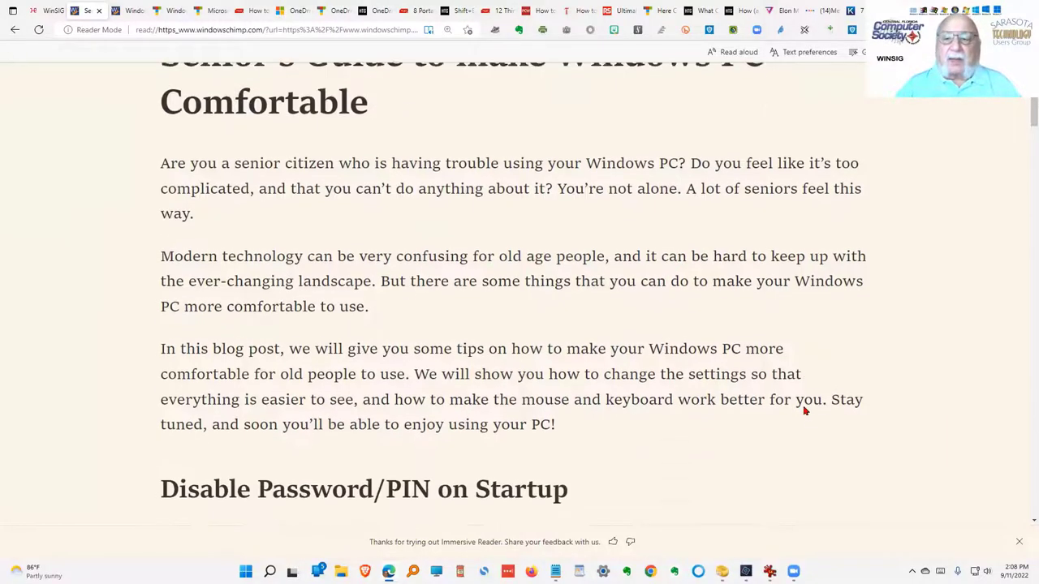
scroll(804, 412, "down", 3)
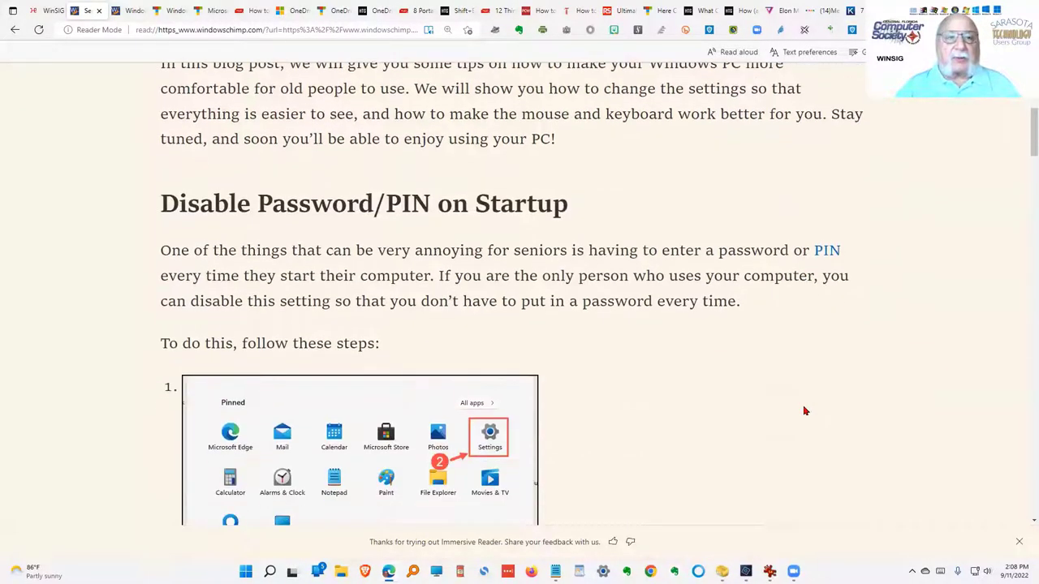
scroll(816, 415, "down", 1)
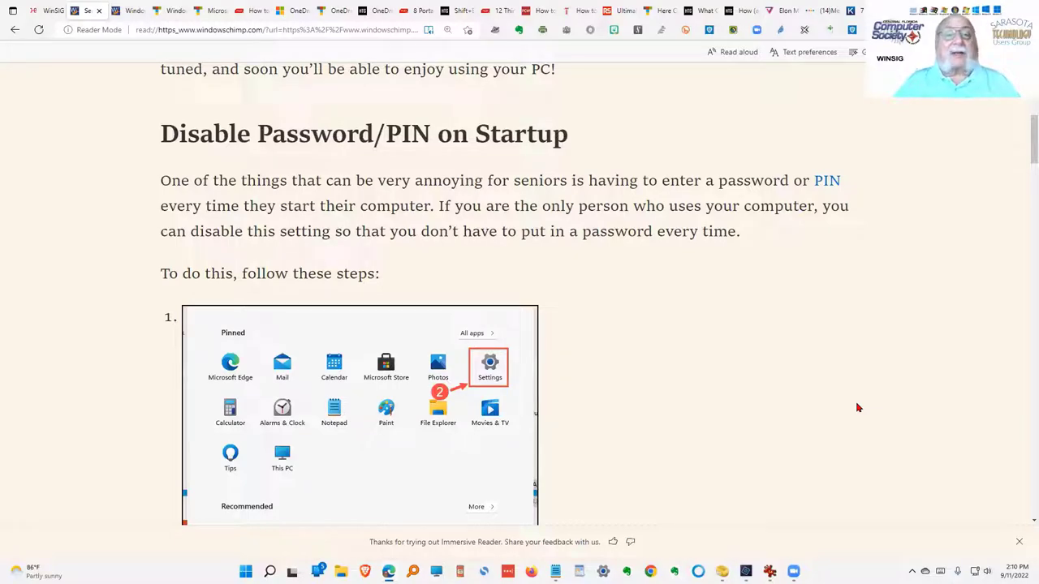
scroll(857, 408, "up", 3)
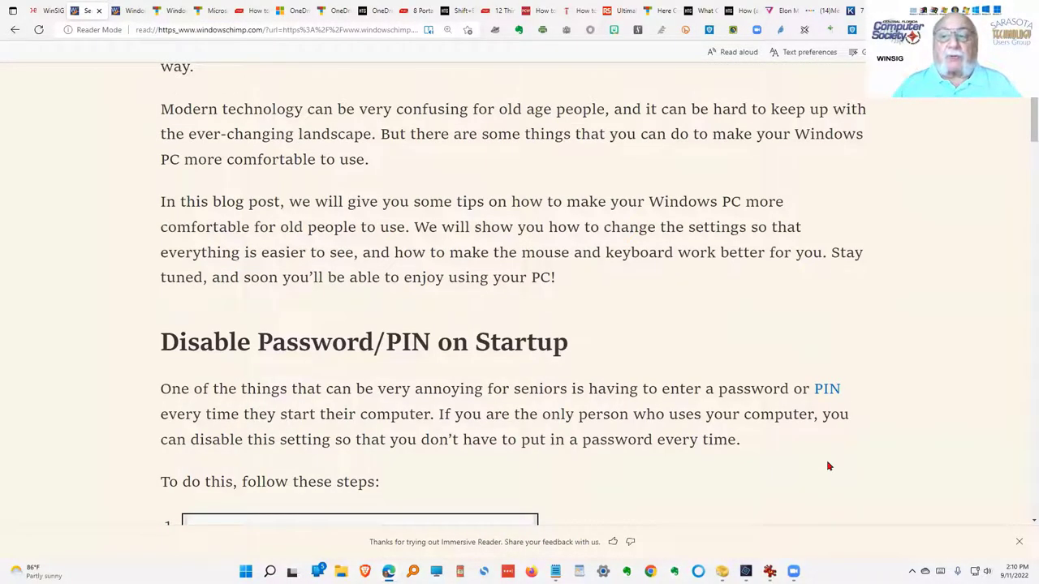
scroll(827, 463, "down", 2)
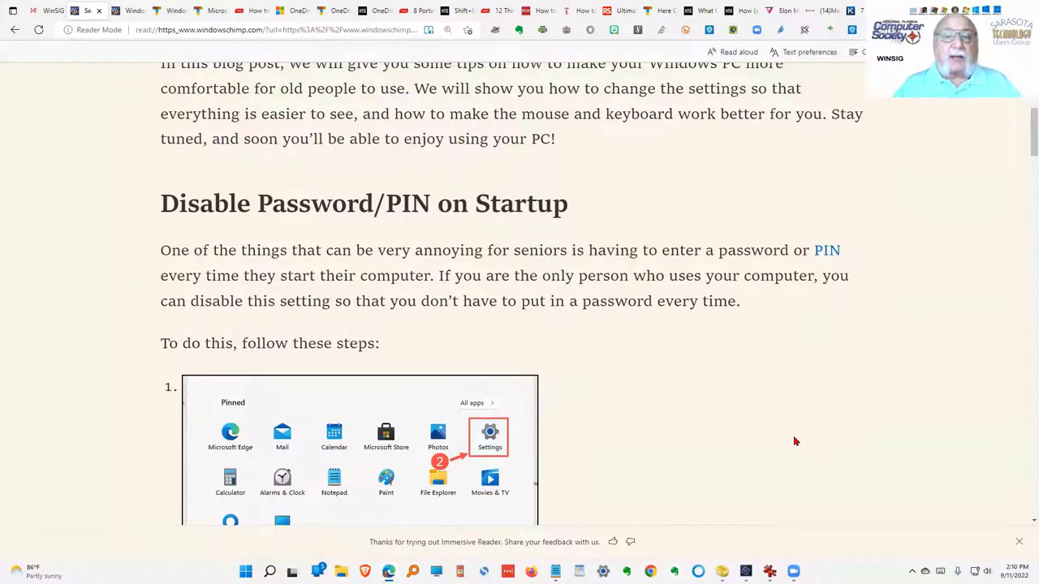
scroll(795, 441, "down", 7)
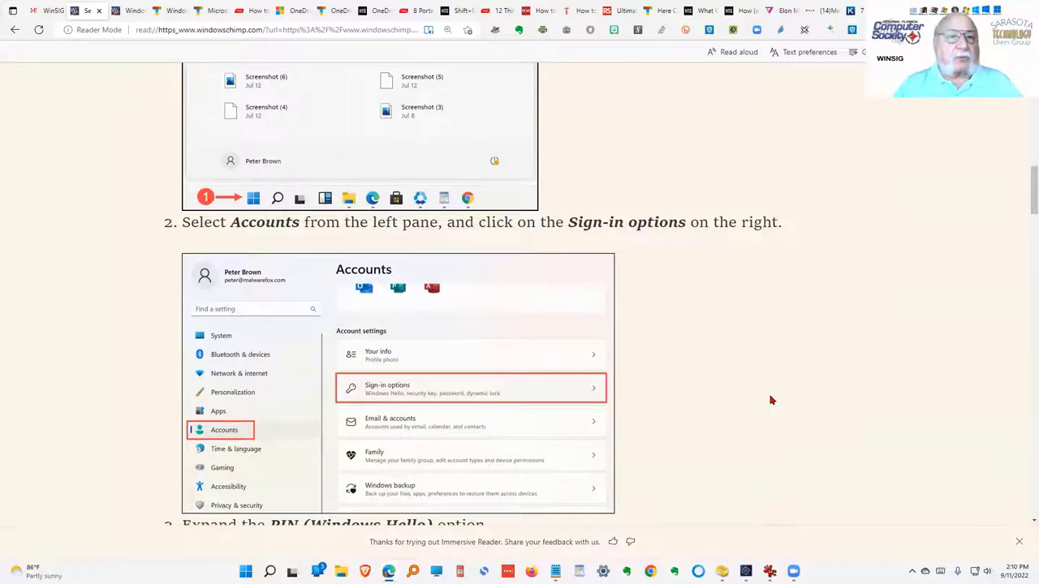
scroll(771, 399, "down", 3)
scroll(771, 400, "up", 1)
scroll(771, 400, "down", 2)
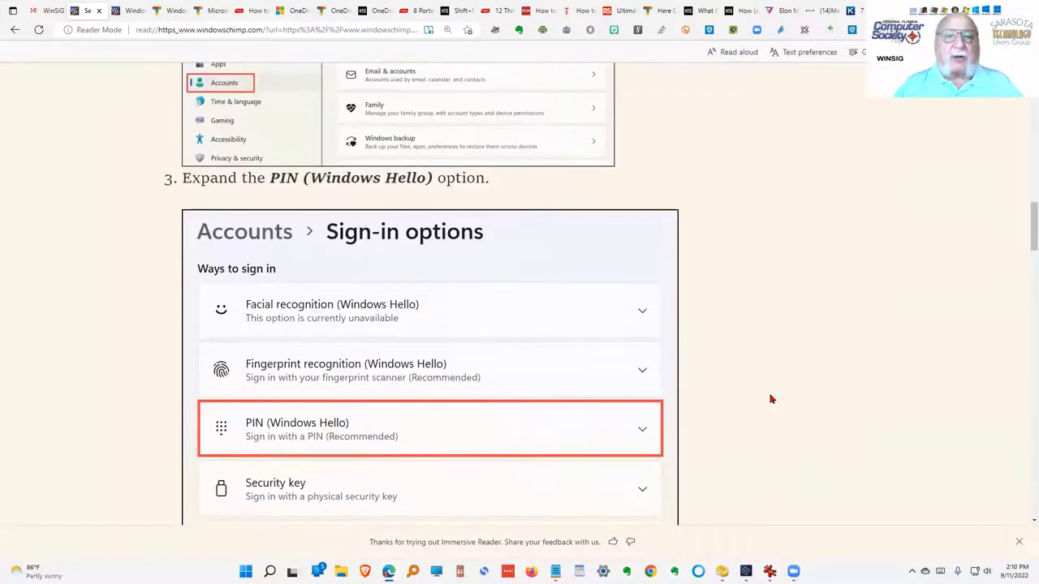
scroll(771, 400, "down", 8)
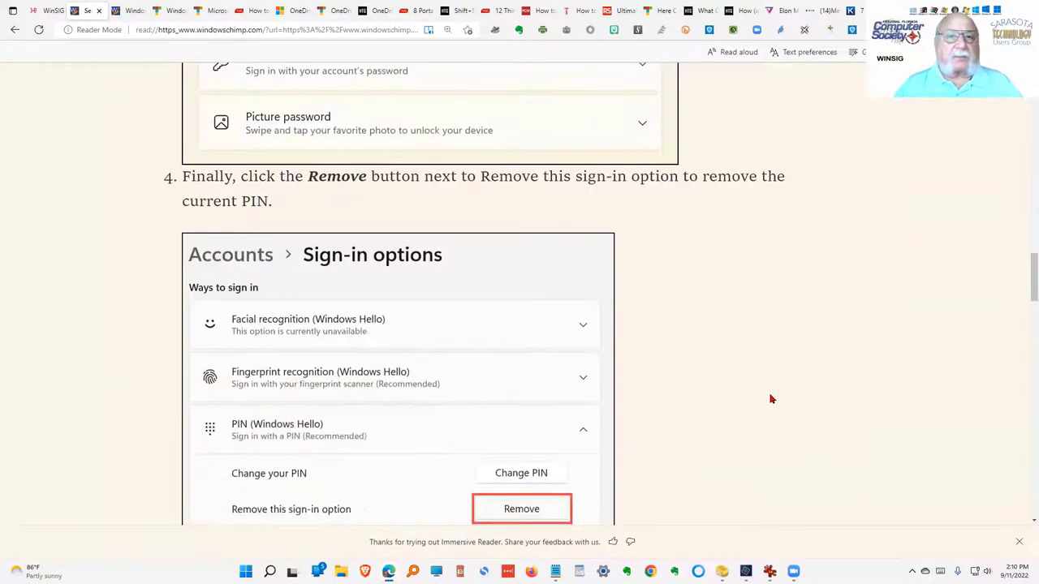
scroll(771, 399, "down", 6)
scroll(770, 399, "down", 3)
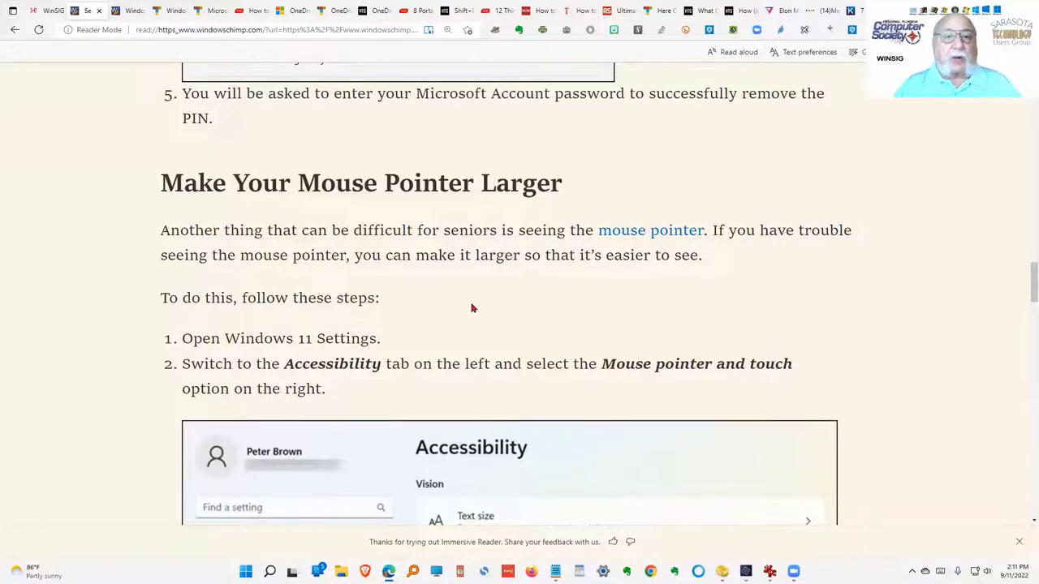
scroll(434, 332, "down", 2)
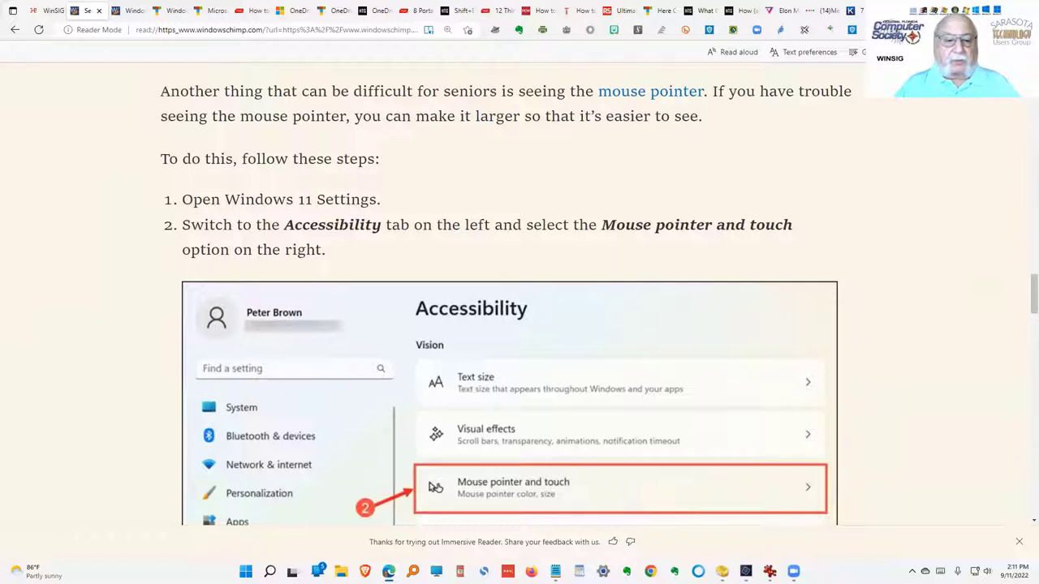
Open Windows Settings at the Mouse pointer and touch page under Accessibility
left_click(245, 571)
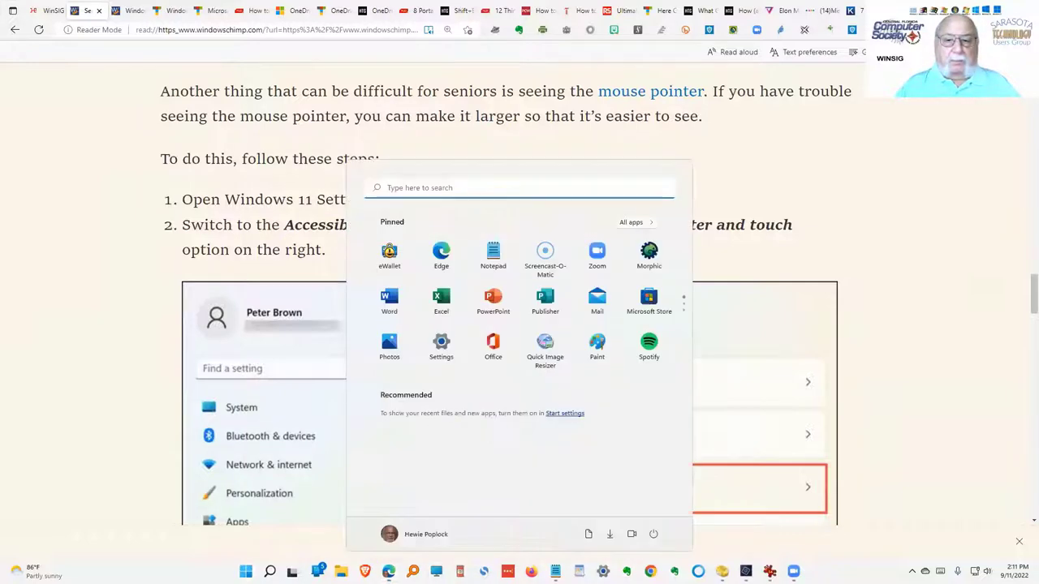
left_click(441, 346)
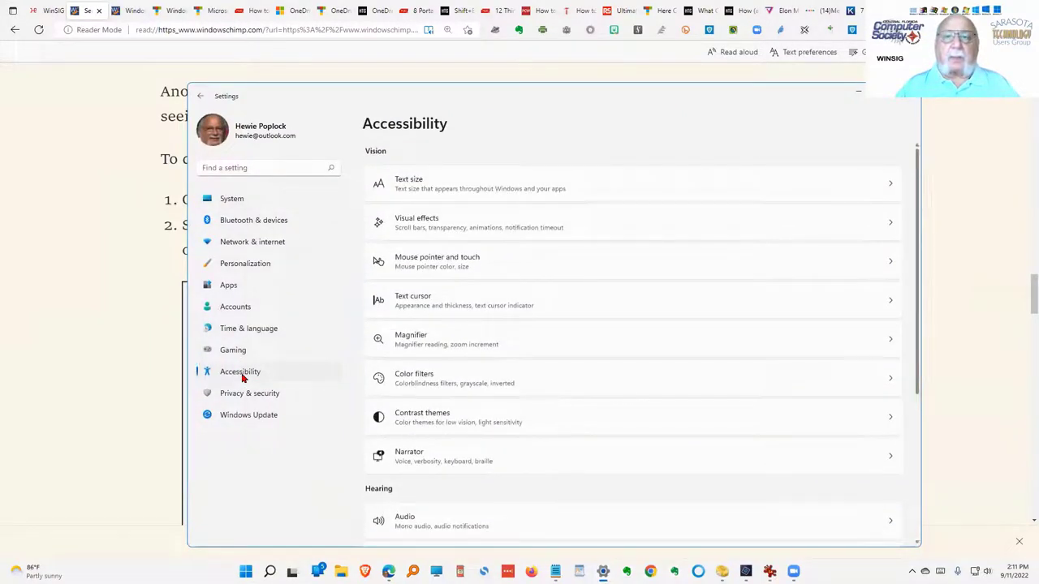
left_click(430, 268)
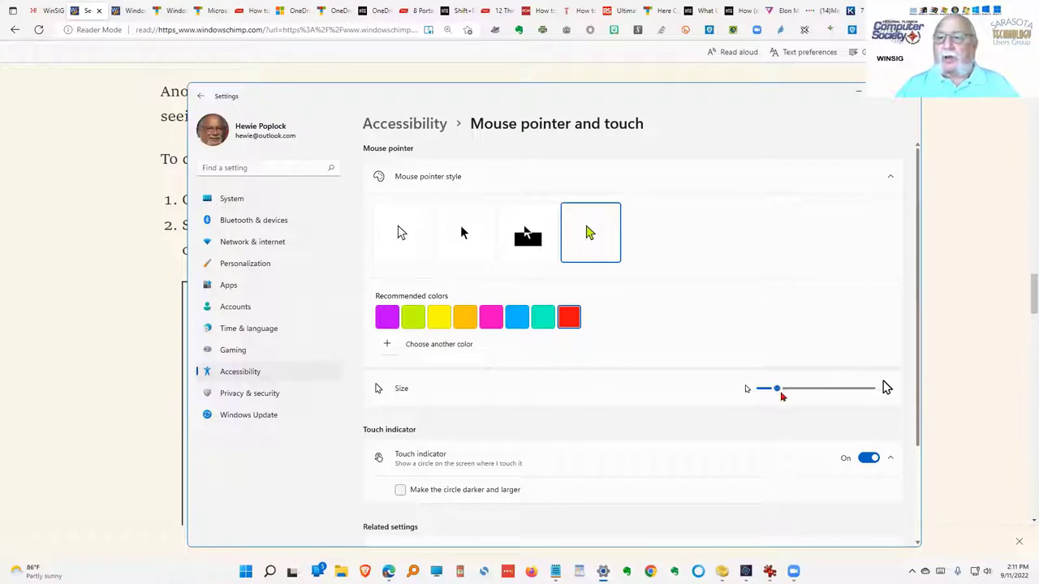
Try a nearly maximum and a minimum mouse pointer size, and settle on about one third of the size range
left_click_drag(776, 392, 862, 390)
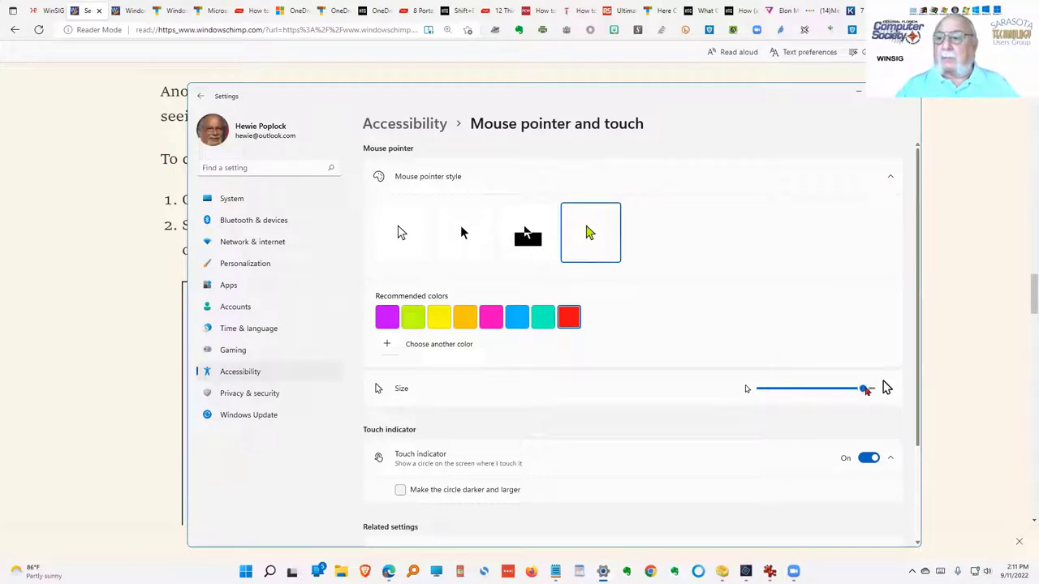
left_click_drag(866, 390, 758, 390)
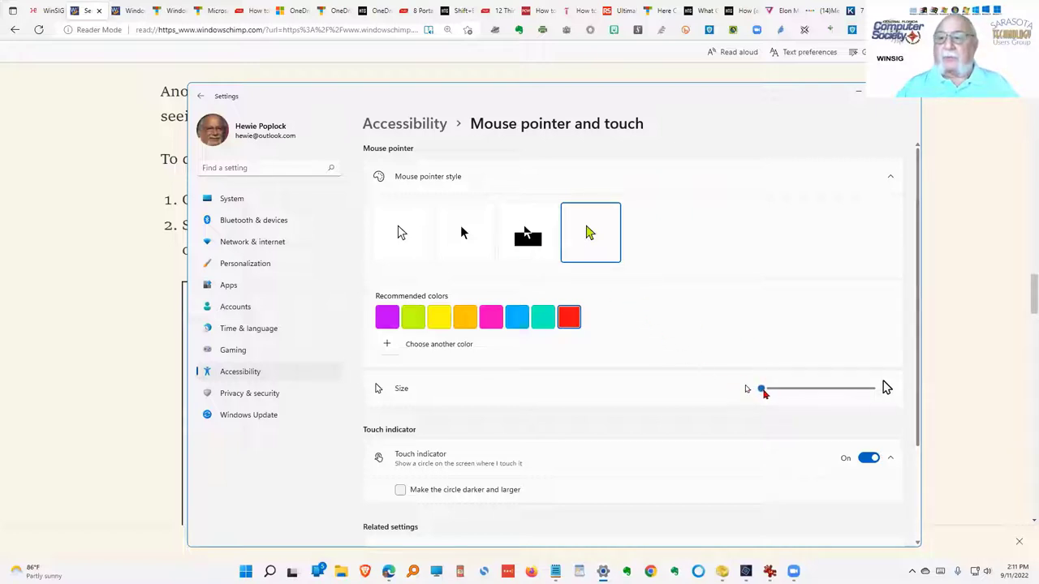
left_click_drag(765, 391, 795, 393)
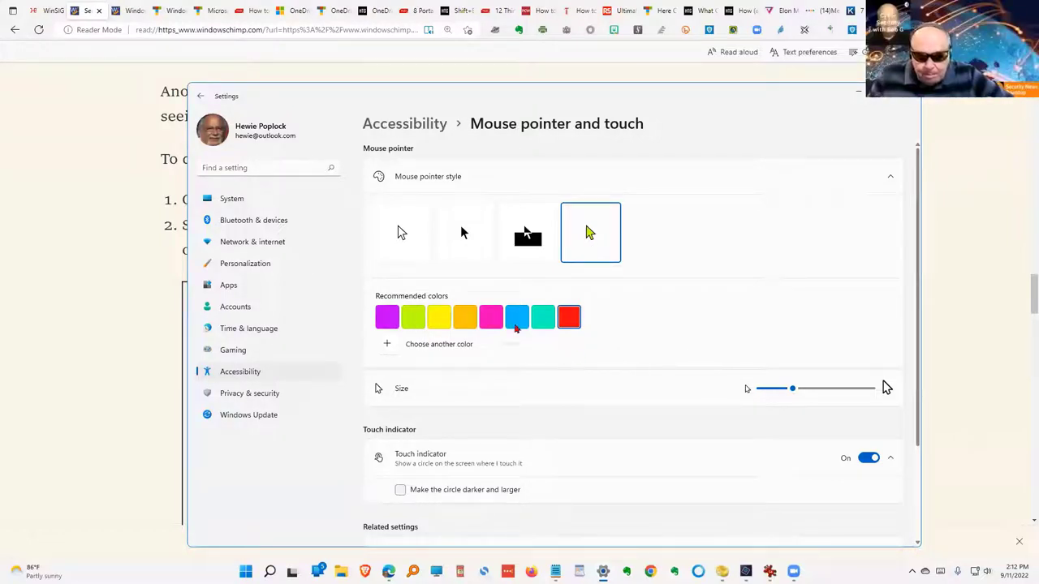
Toggle the touch indicator's "Make the circle darker and larger" option on and back off
scroll(510, 396, "down", 1)
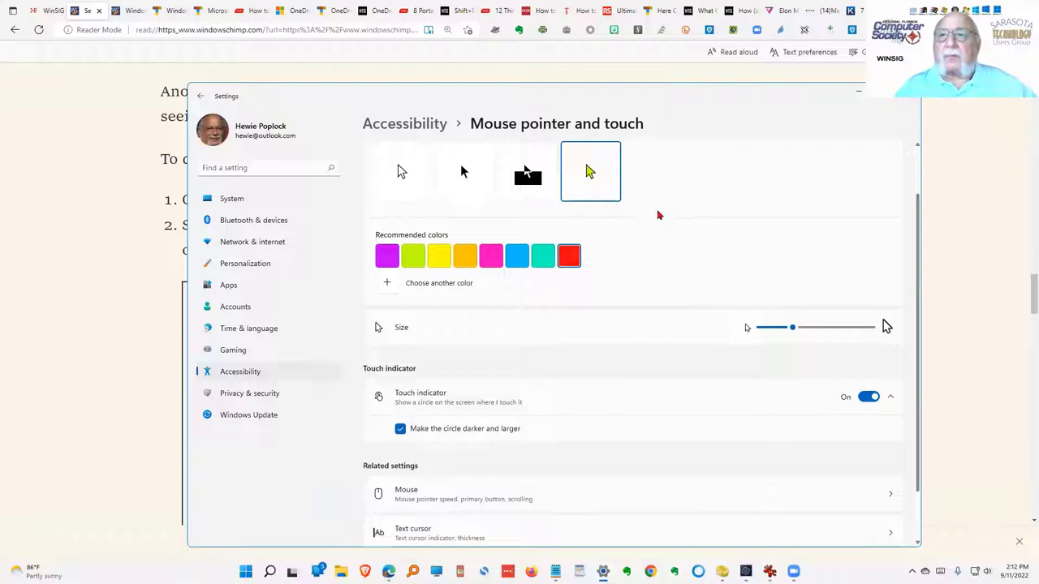
left_click(506, 424)
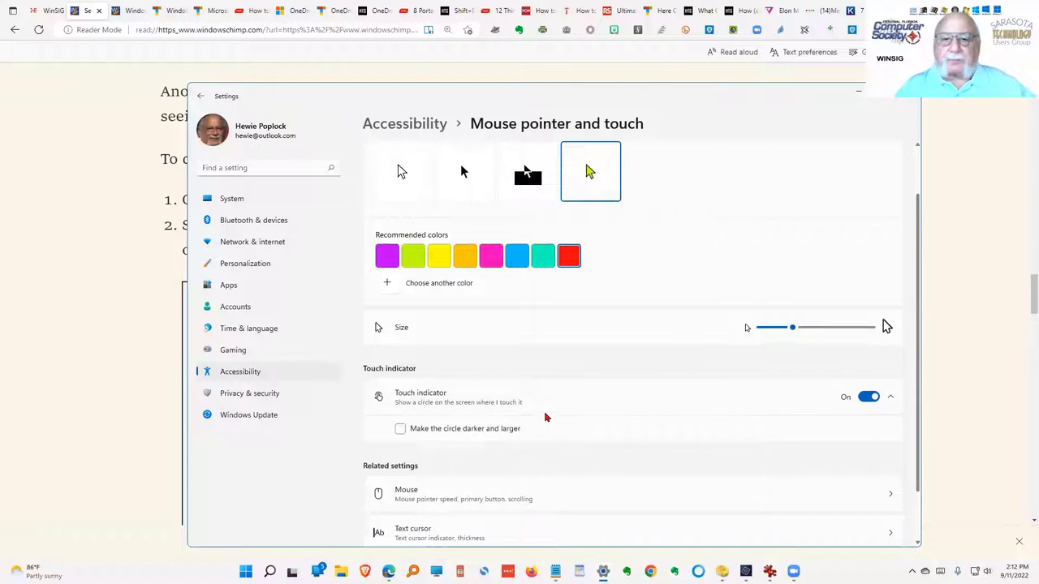
Return from the mouse pointer settings to the Senior's Guide article and read its sections on mouse pointer size, font size and larger icons
scroll(545, 417, "down", 1)
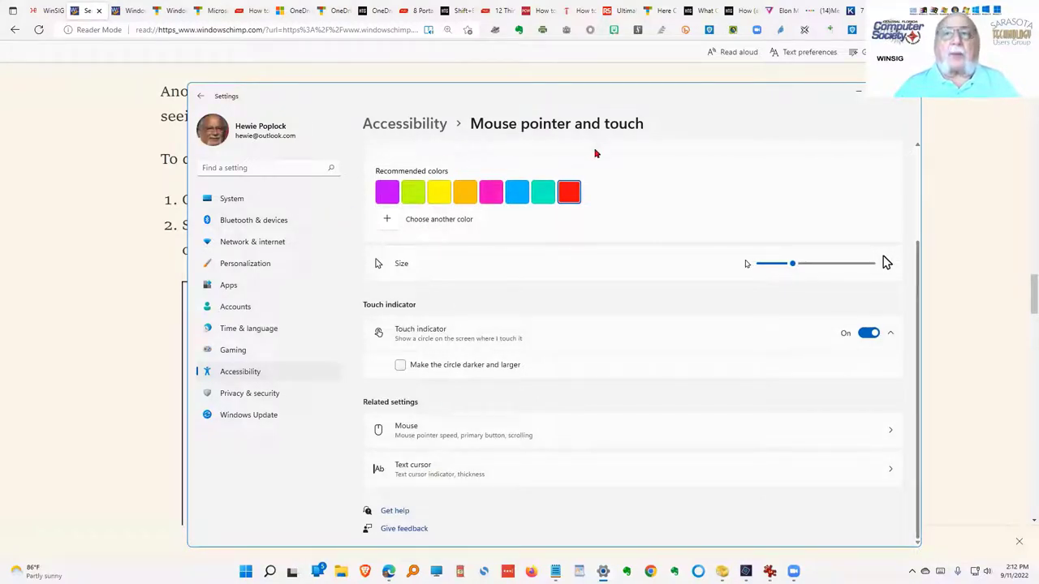
left_click(117, 249)
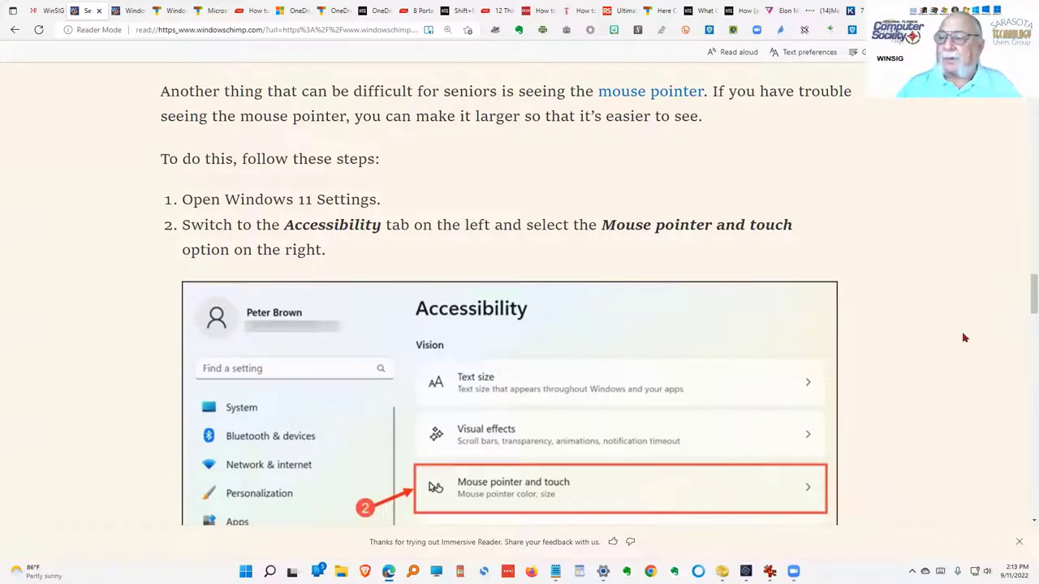
scroll(395, 397, "down", 8)
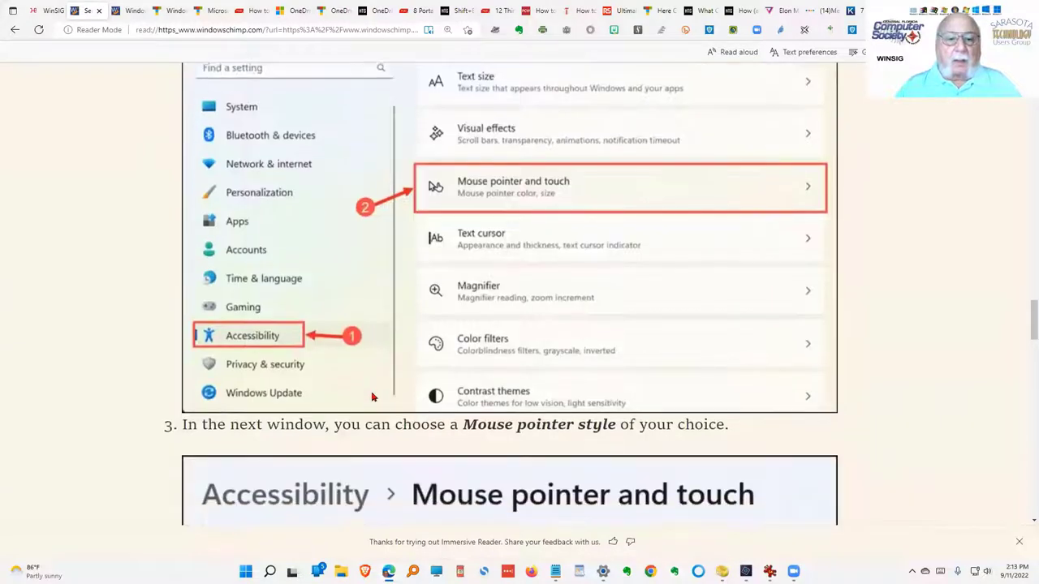
scroll(405, 418, "down", 2)
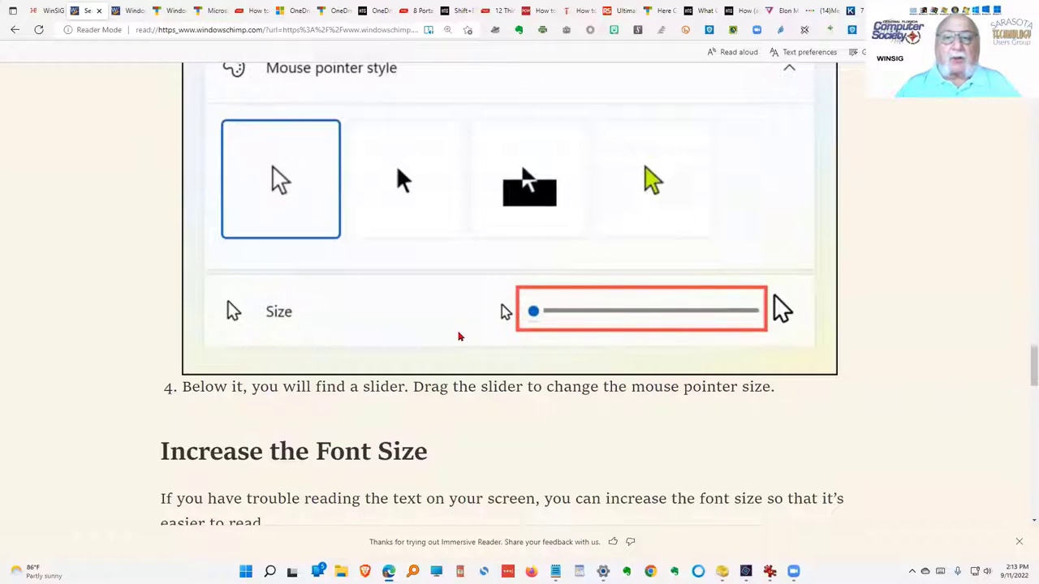
scroll(458, 336, "down", 5)
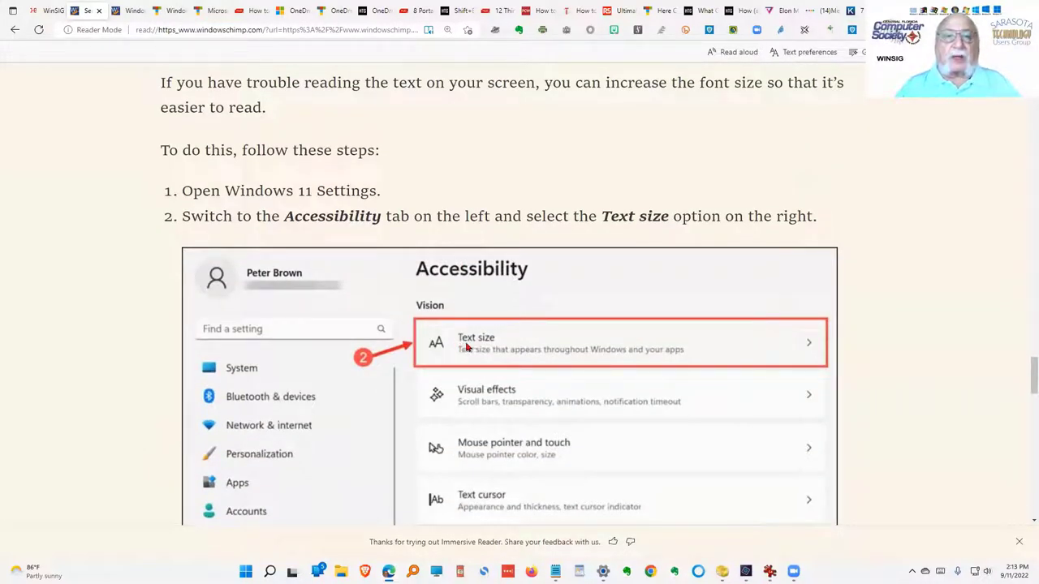
scroll(467, 347, "down", 2)
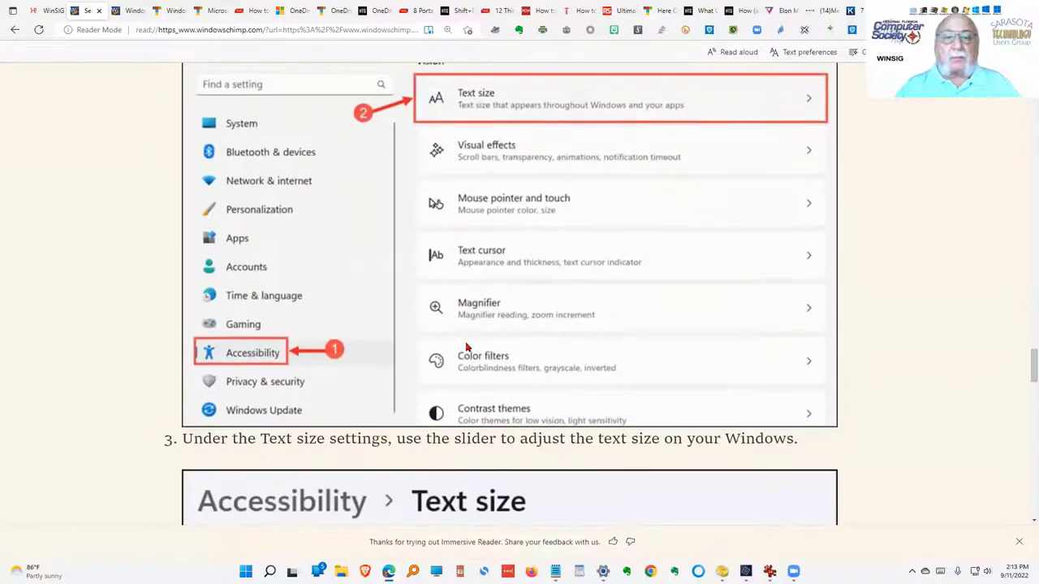
scroll(421, 346, "down", 2)
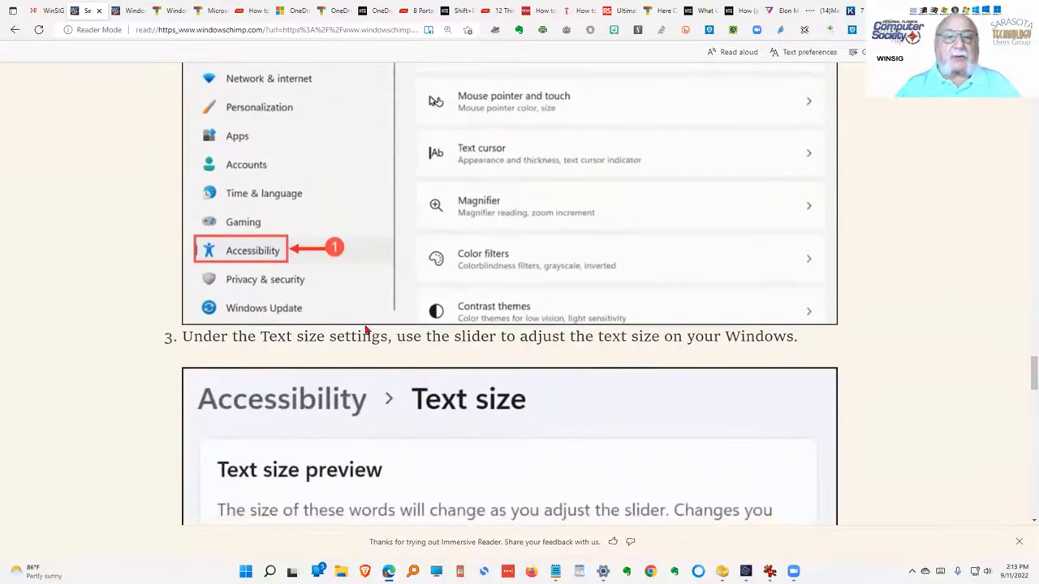
scroll(405, 404, "down", 7)
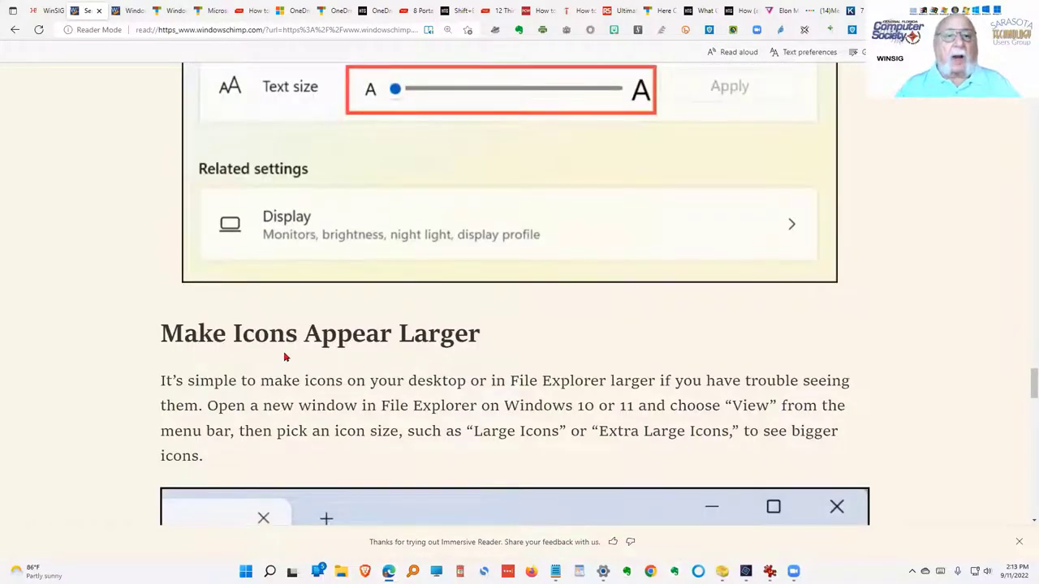
scroll(465, 357, "down", 3)
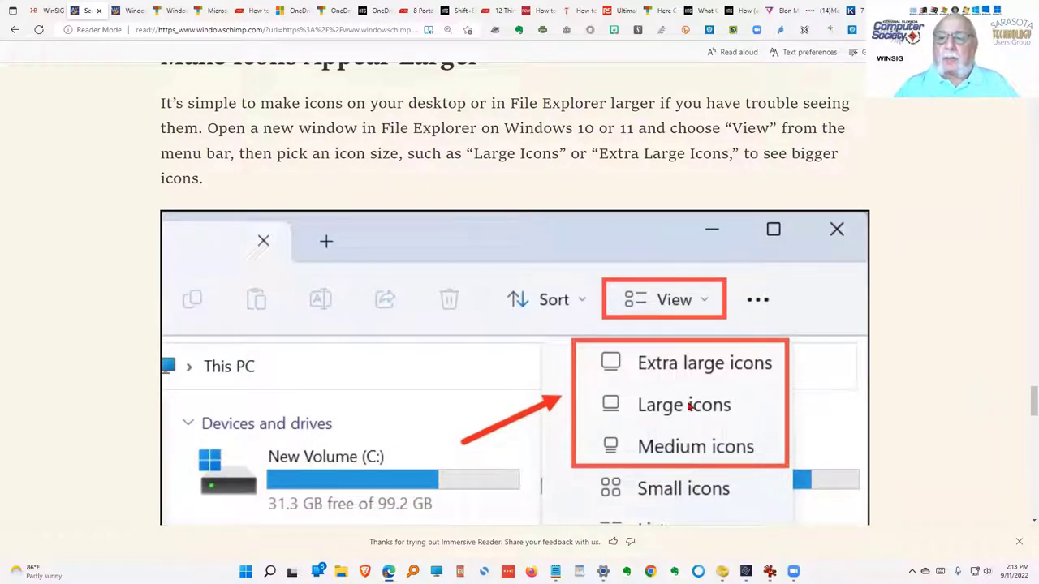
scroll(688, 407, "down", 1)
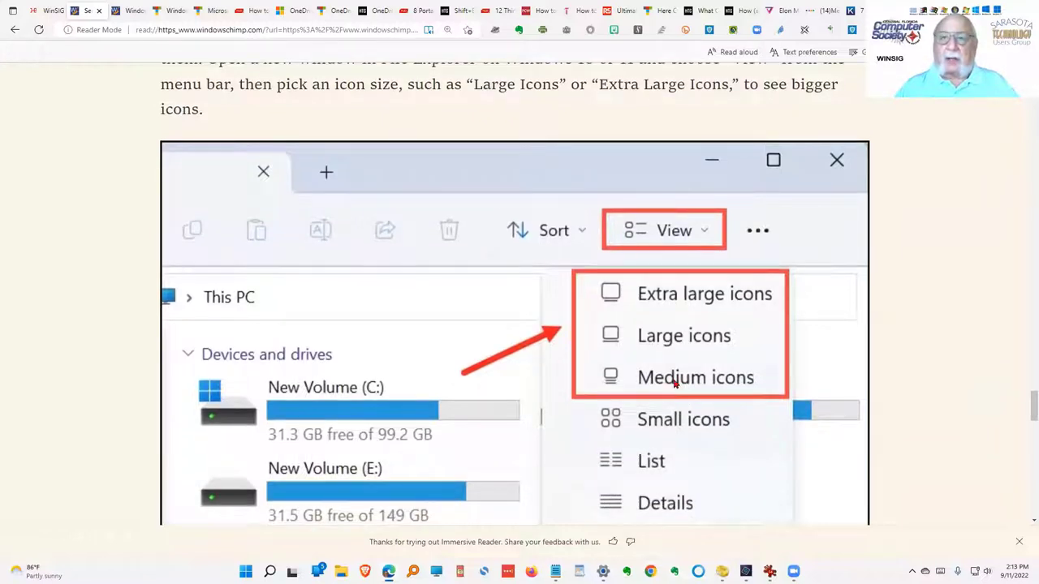
scroll(673, 383, "down", 10)
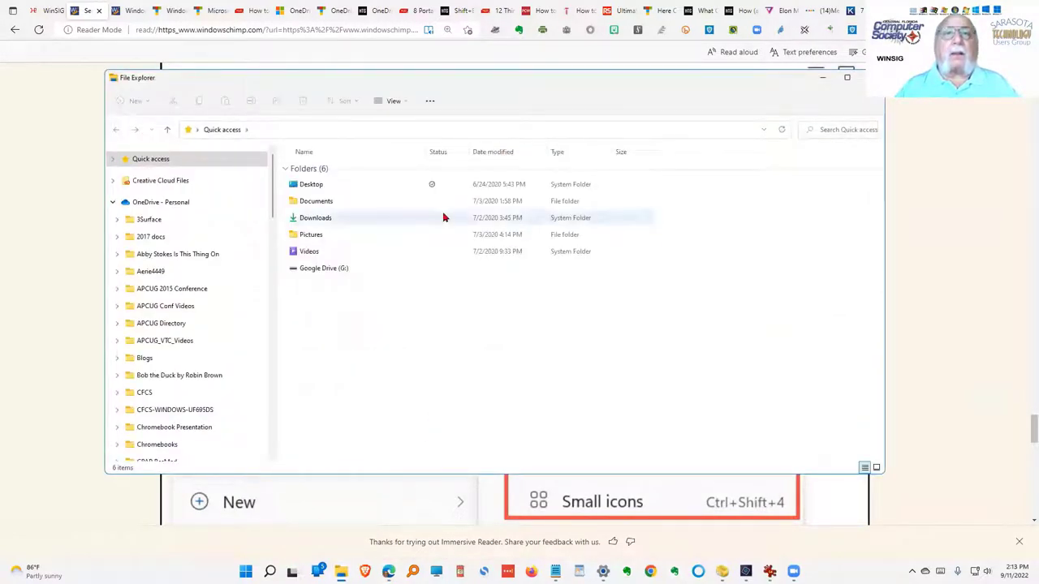
In File Explorer's Quick access, display the folders as Extra large icons, as Large icons, and finally as Medium icons
left_click_drag(461, 87, 460, 87)
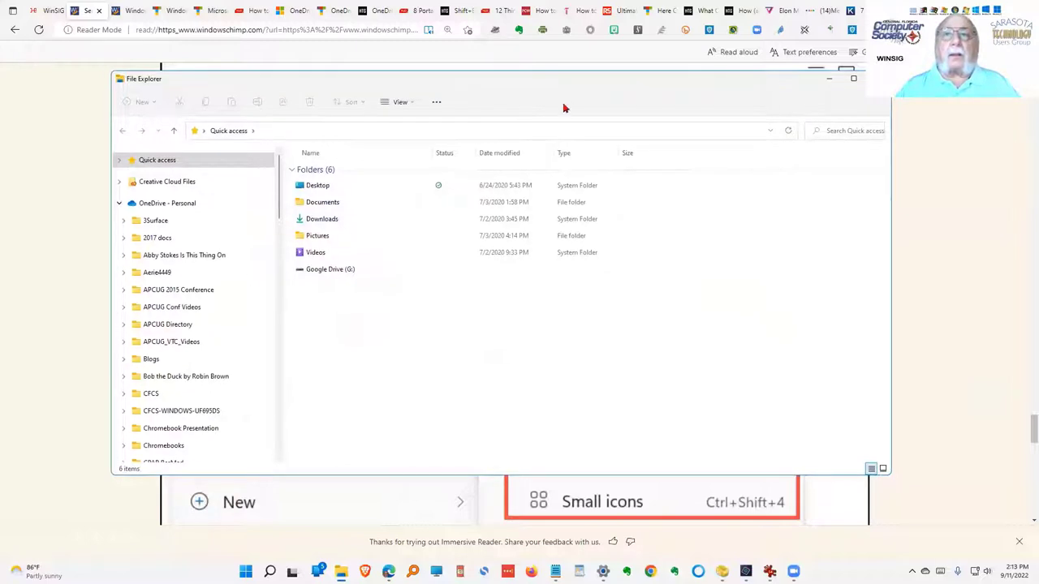
left_click(511, 120)
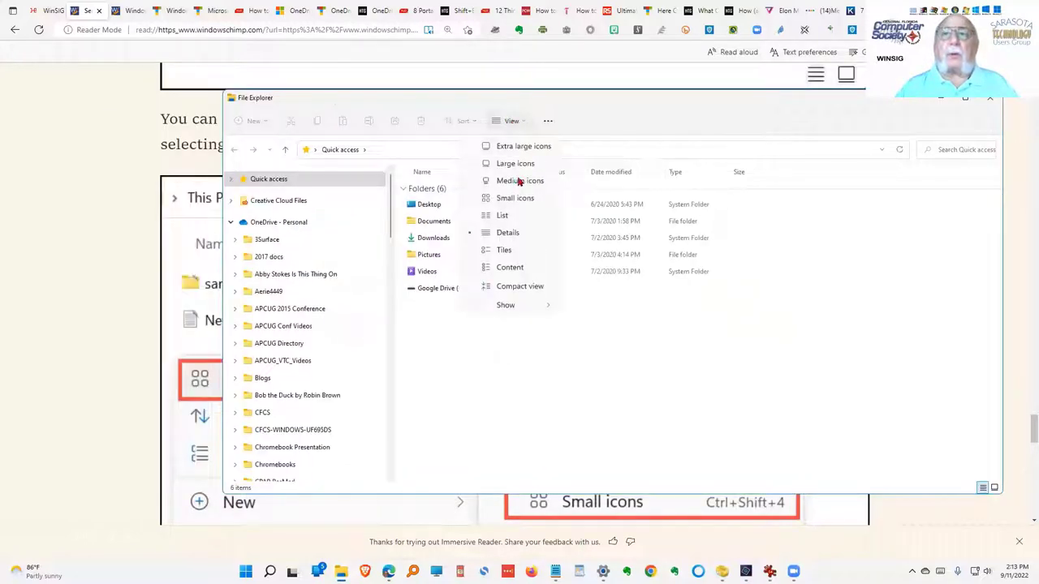
left_click(512, 148)
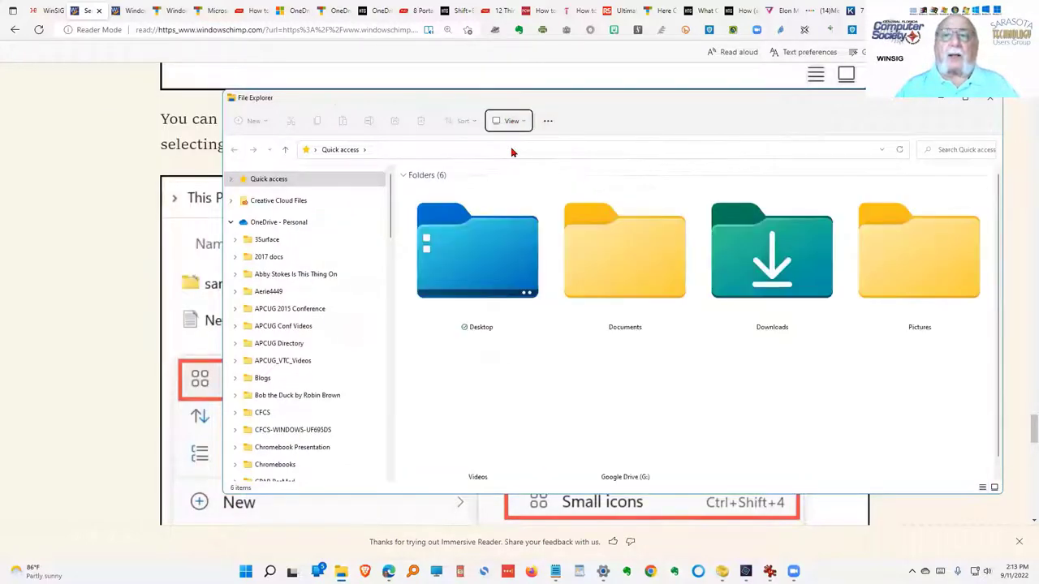
left_click(513, 124)
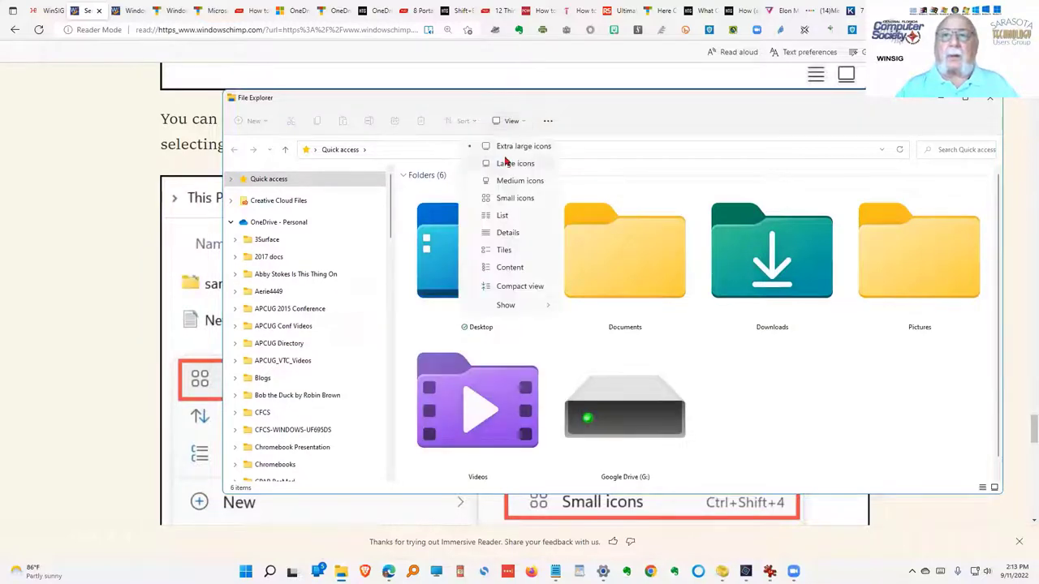
left_click(502, 165)
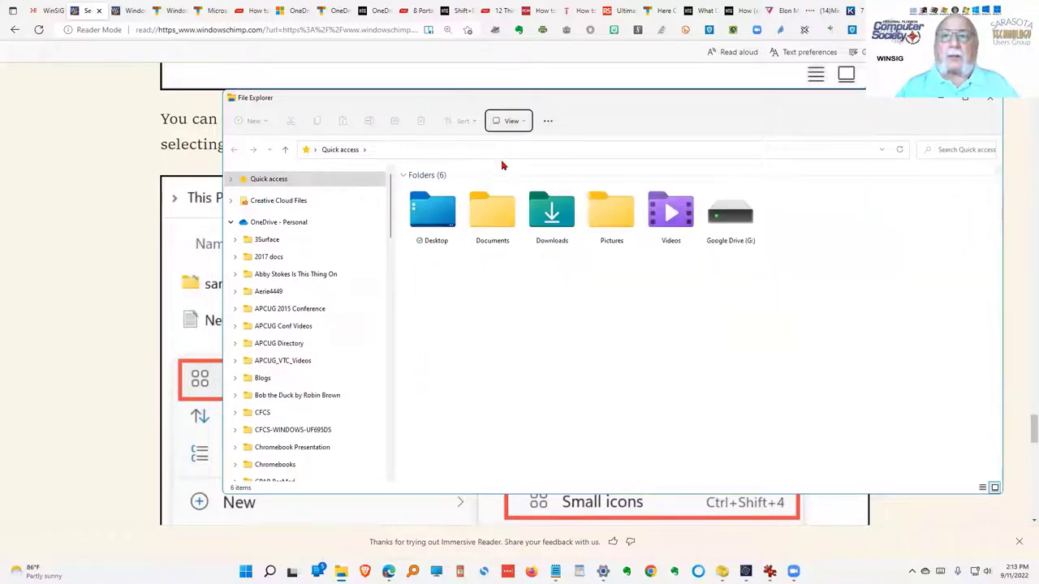
left_click(507, 122)
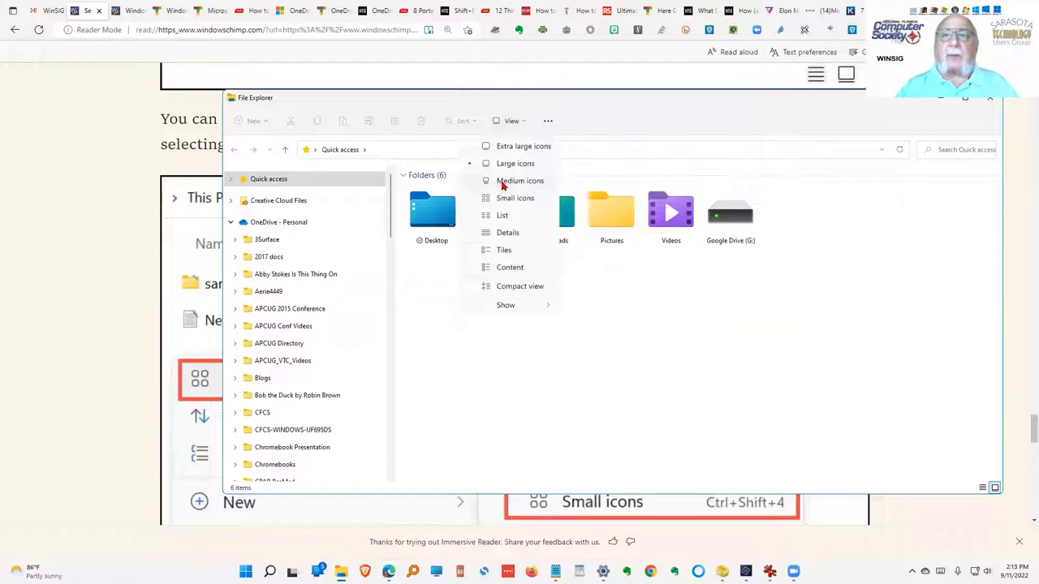
left_click(503, 181)
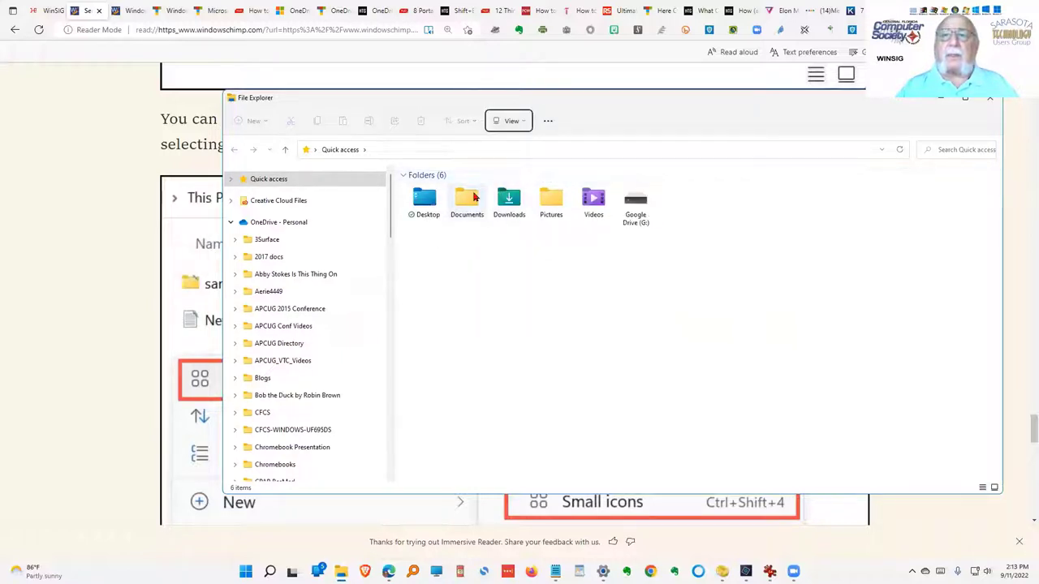
Open the humor folder inside Documents > 2001AES
double_click(472, 199)
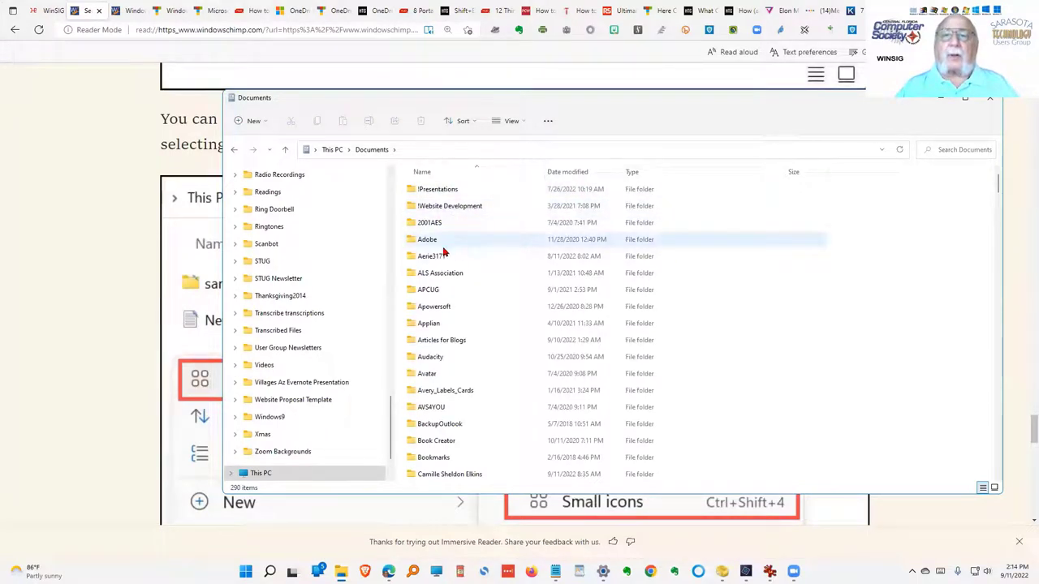
double_click(433, 224)
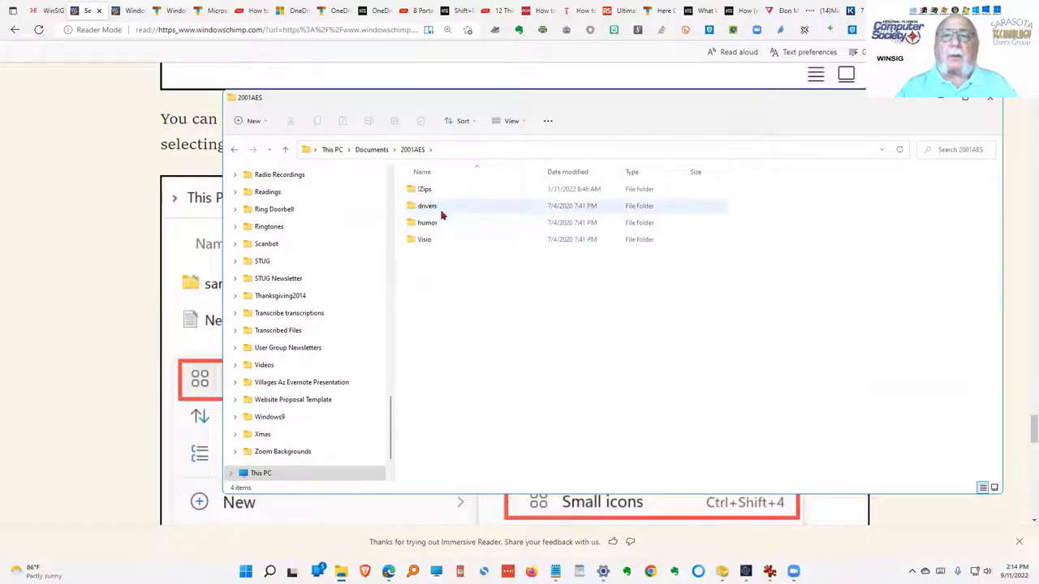
left_click(429, 225)
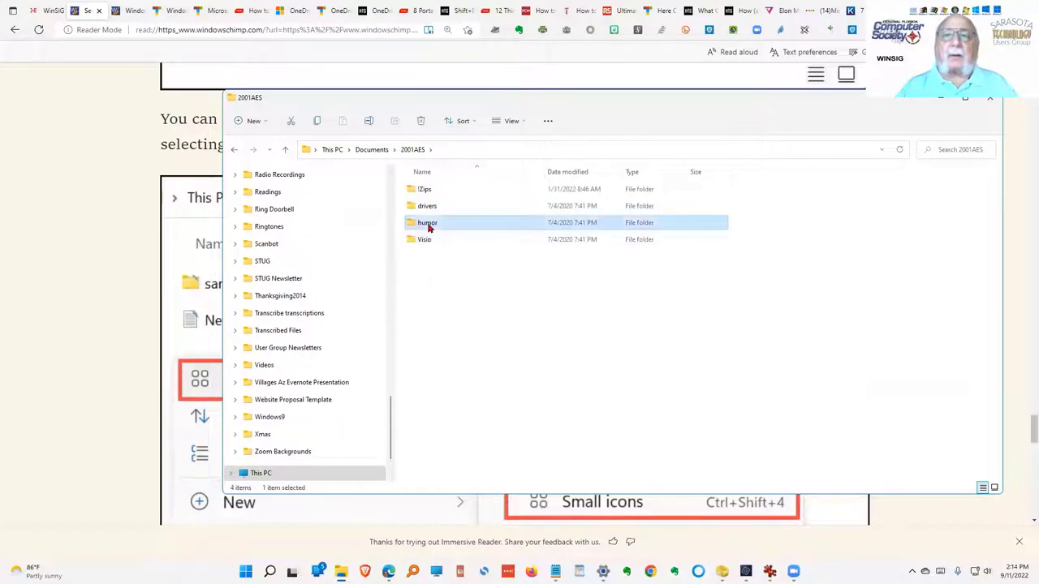
double_click(430, 227)
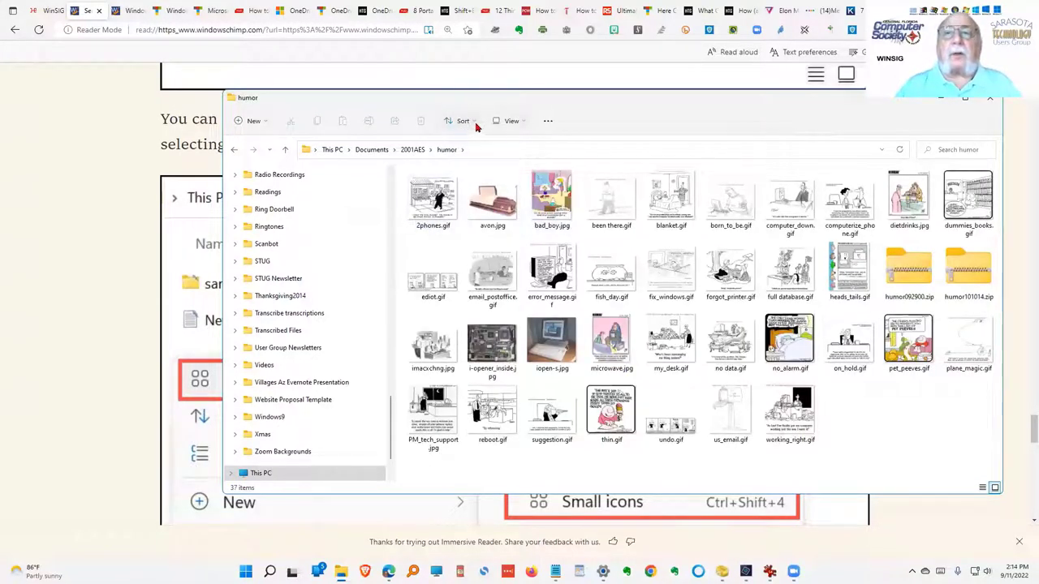
Display the humor folder's files as Extra large icons, as Small icons, and finally in Details view
left_click(512, 122)
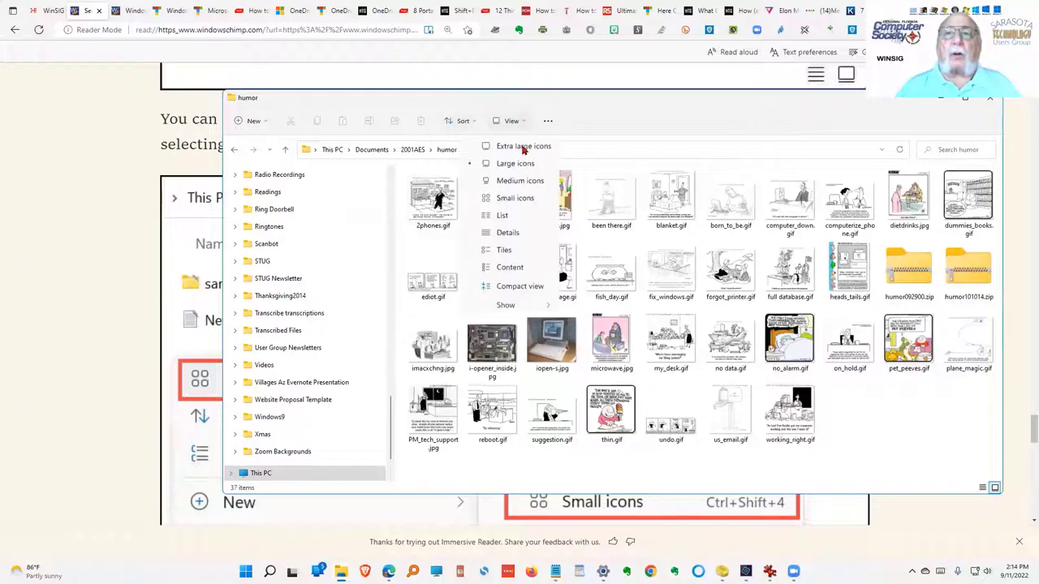
left_click(522, 149)
left_click(511, 123)
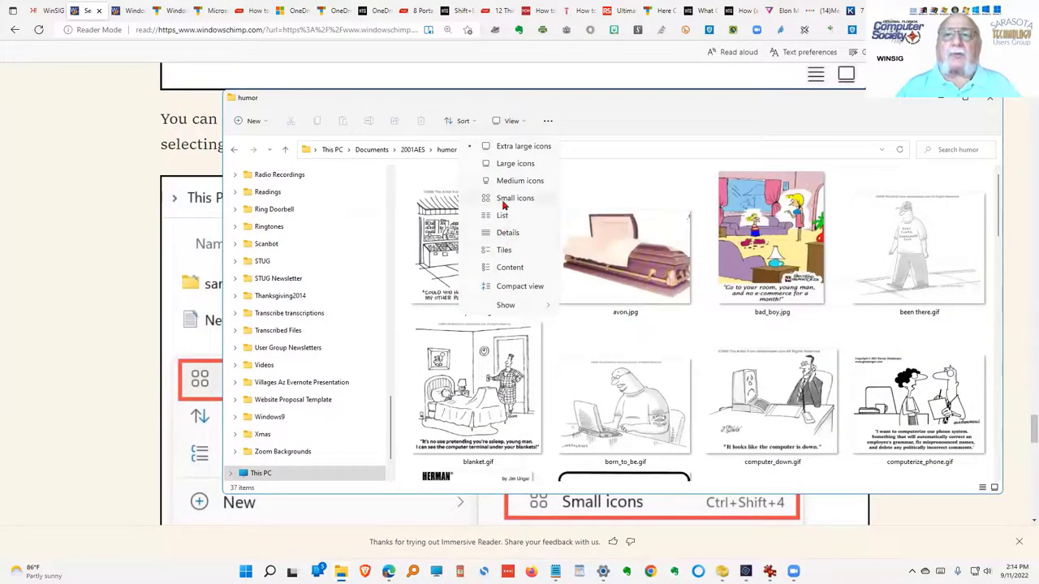
left_click(503, 216)
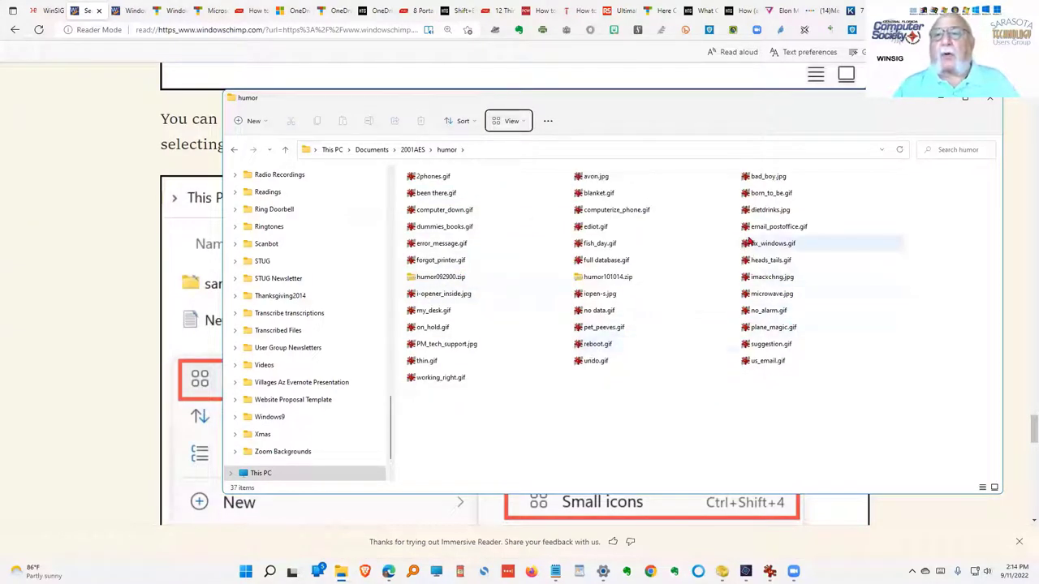
left_click(510, 122)
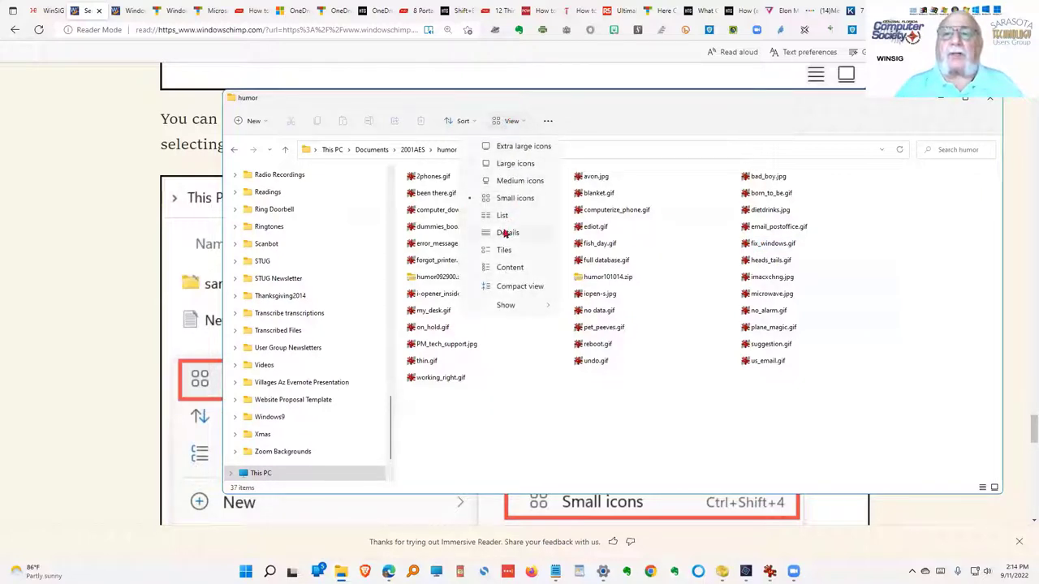
left_click(505, 233)
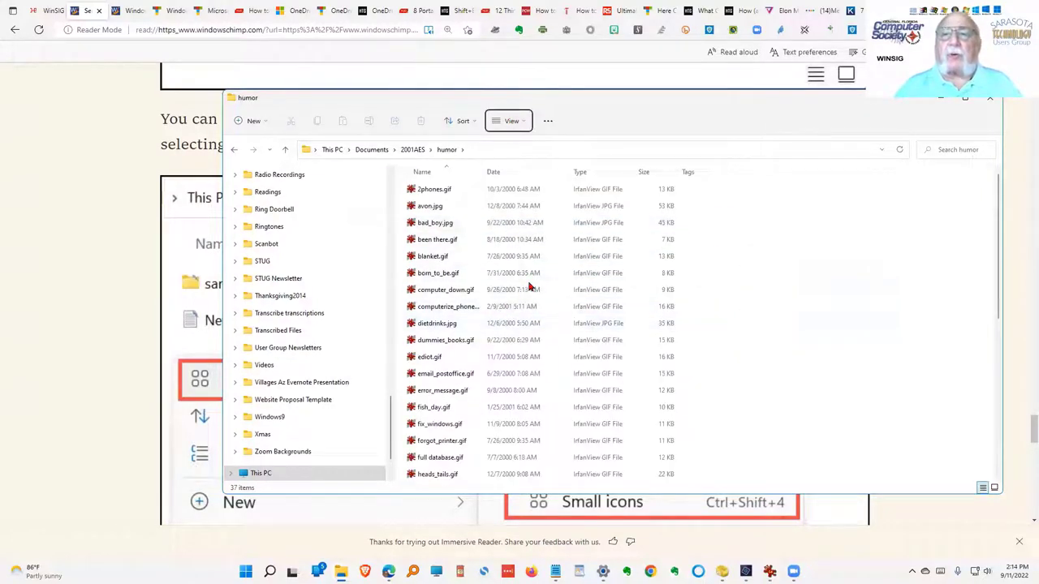
Try the Content view for the humor folder, return it to Details view, and widen the Name column to fit the full file names
left_click(505, 122)
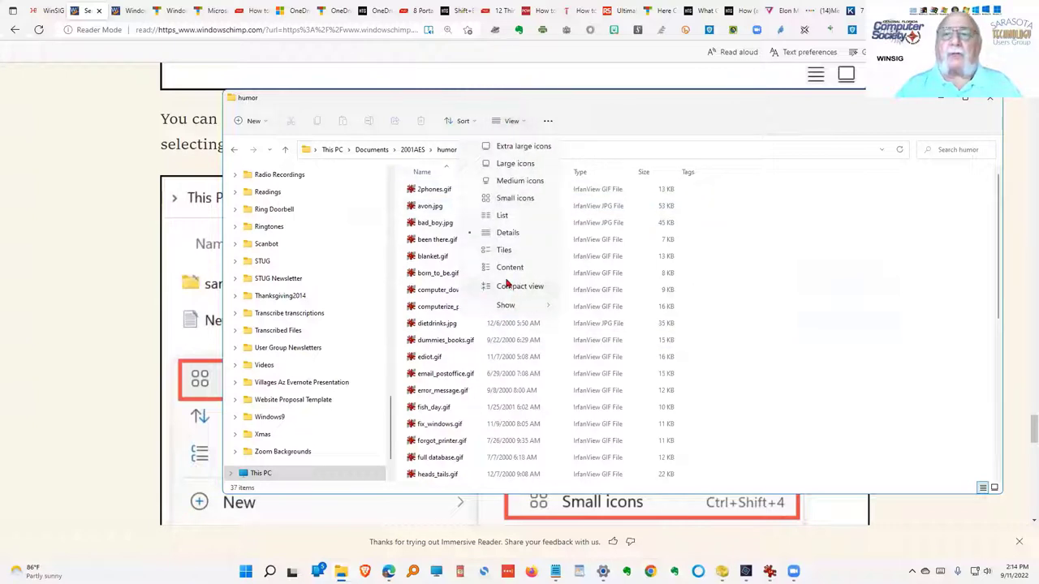
left_click(509, 270)
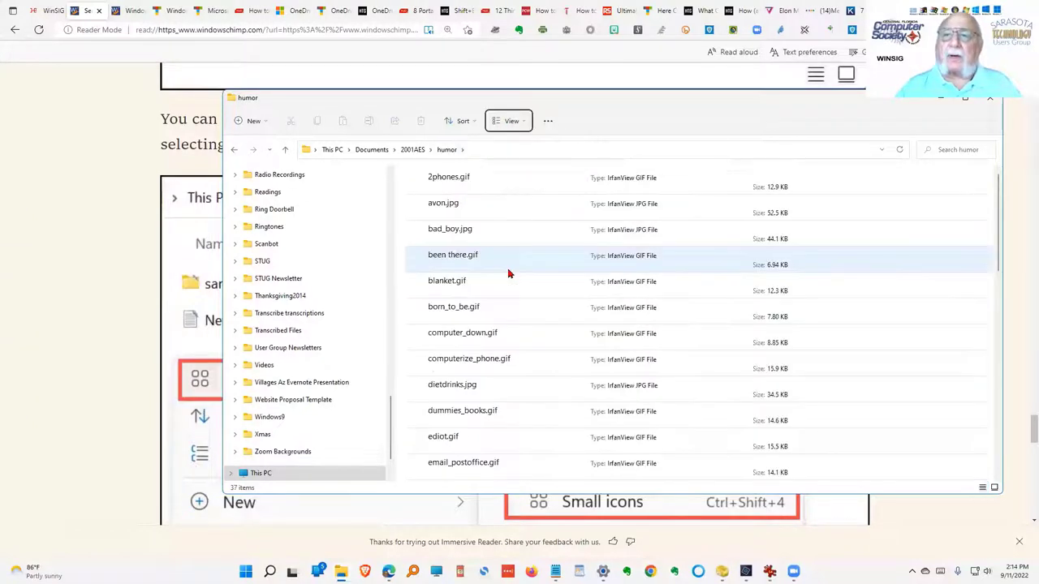
left_click(508, 121)
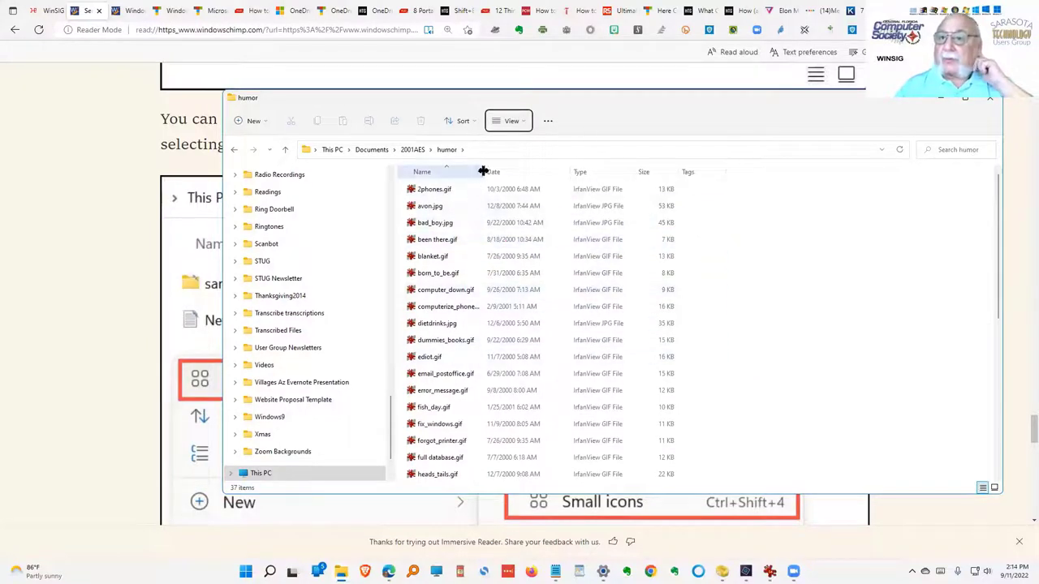
left_click_drag(483, 171, 569, 180)
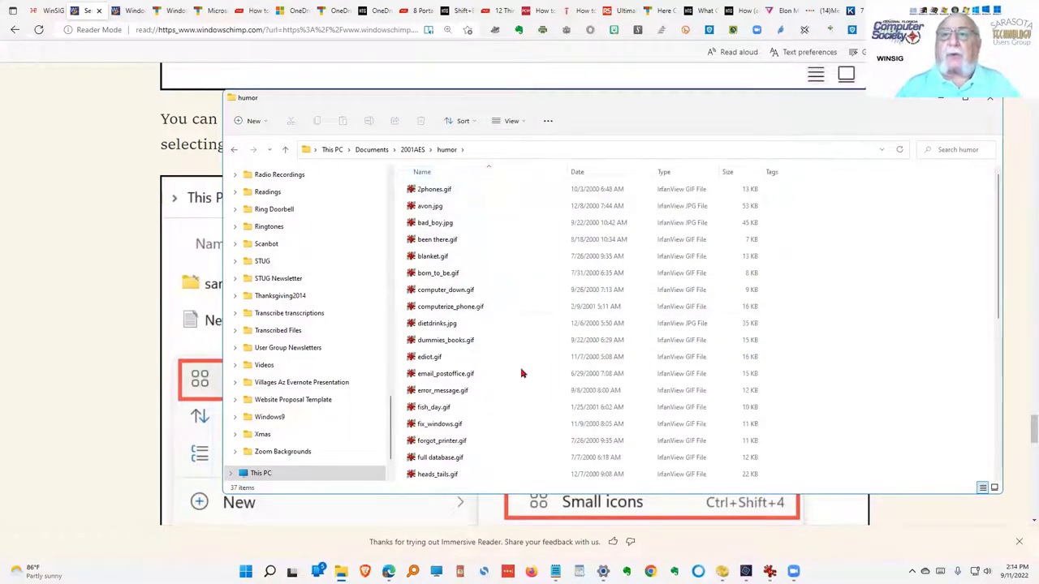
Return to the Senior's Guide article and read about changing folder icon size and increasing the size in browsers
left_click(508, 121)
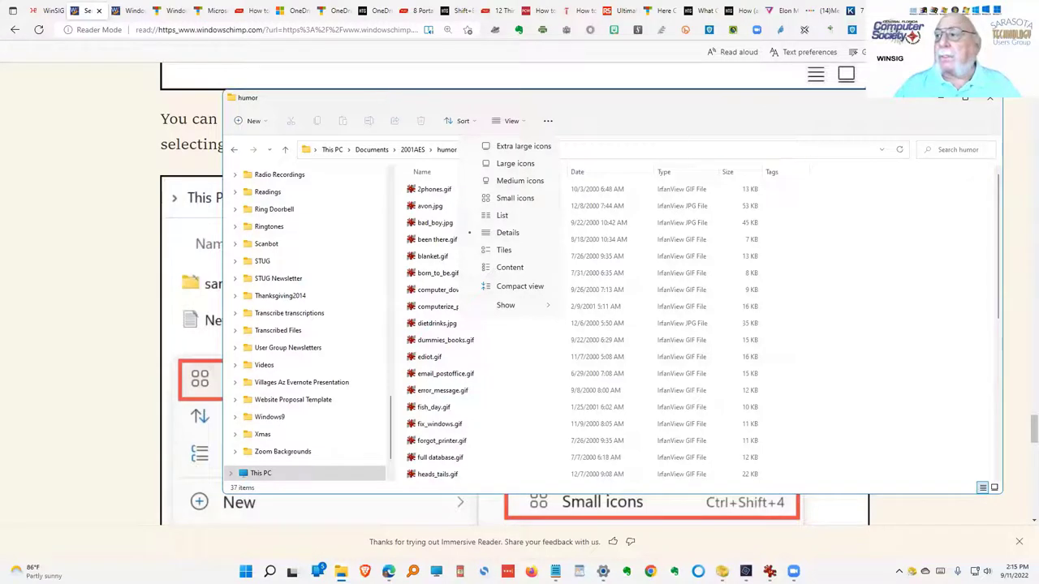
left_click(95, 180)
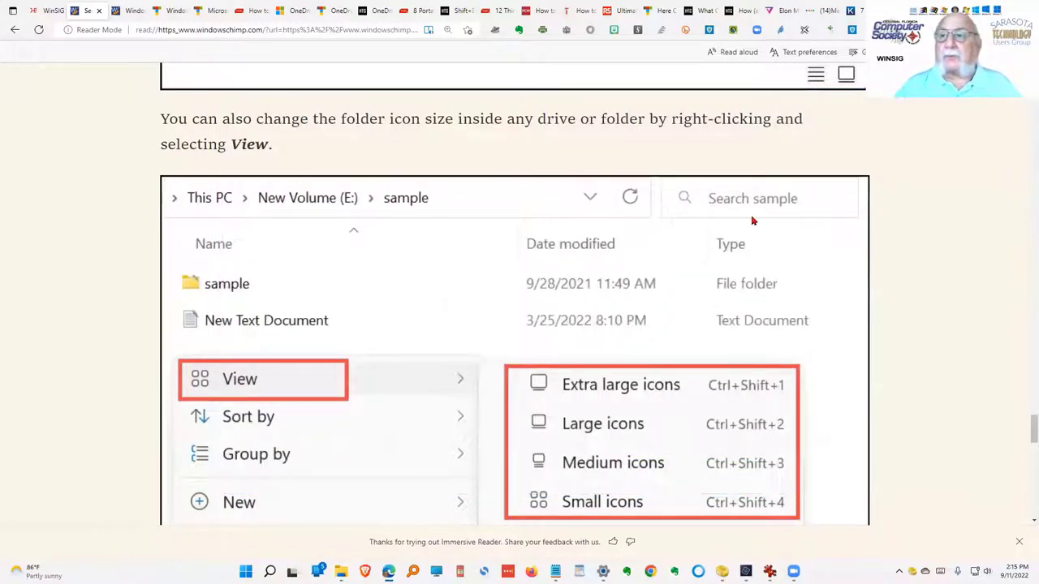
scroll(408, 414, "down", 6)
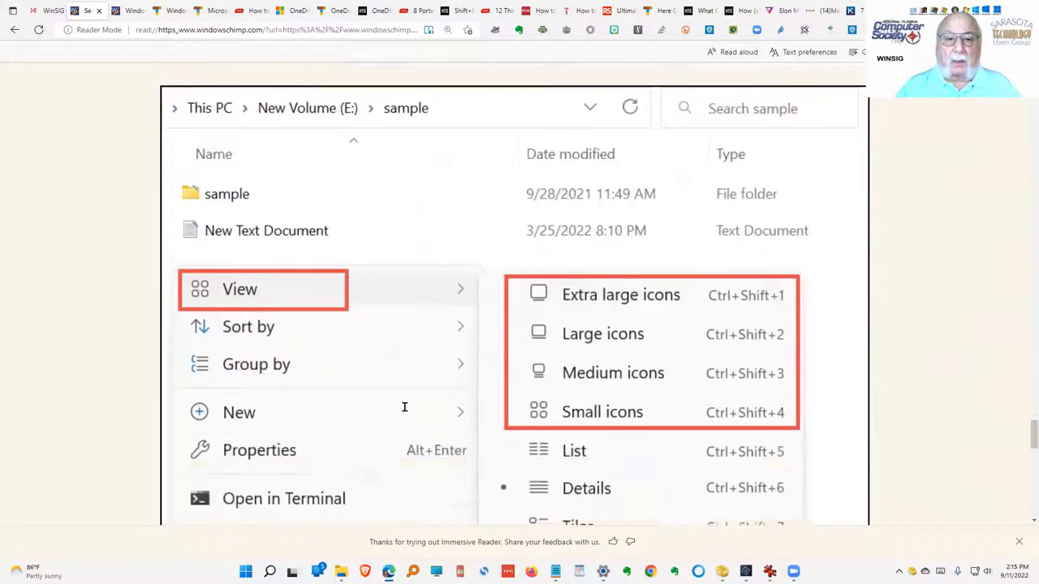
scroll(400, 401, "down", 1)
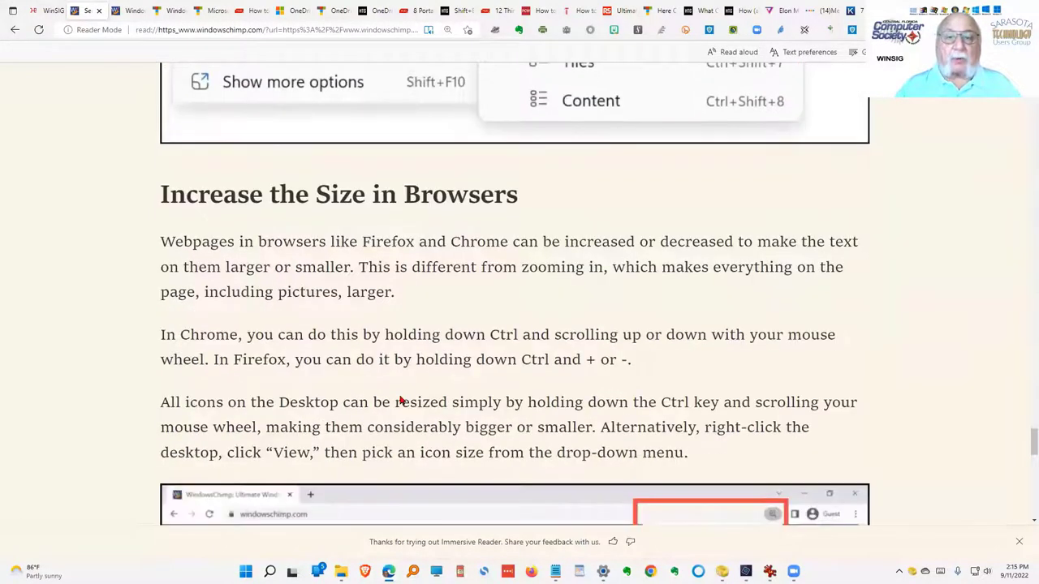
Read the article's sections on increasing the size in browsers, de-cluttering the desktop and summing up
scroll(400, 401, "down", 2)
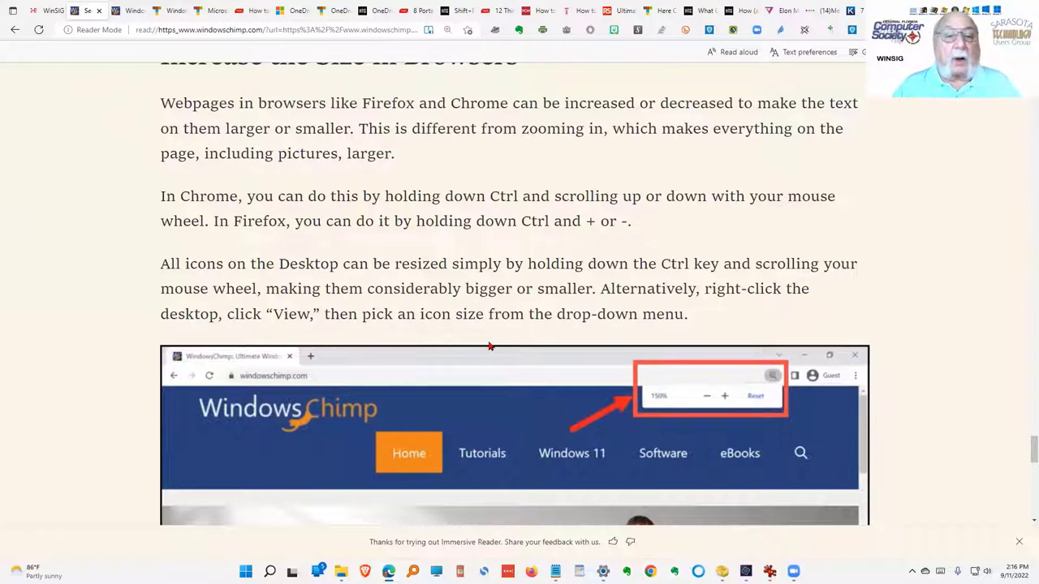
scroll(489, 346, "down", 4)
scroll(489, 347, "down", 2)
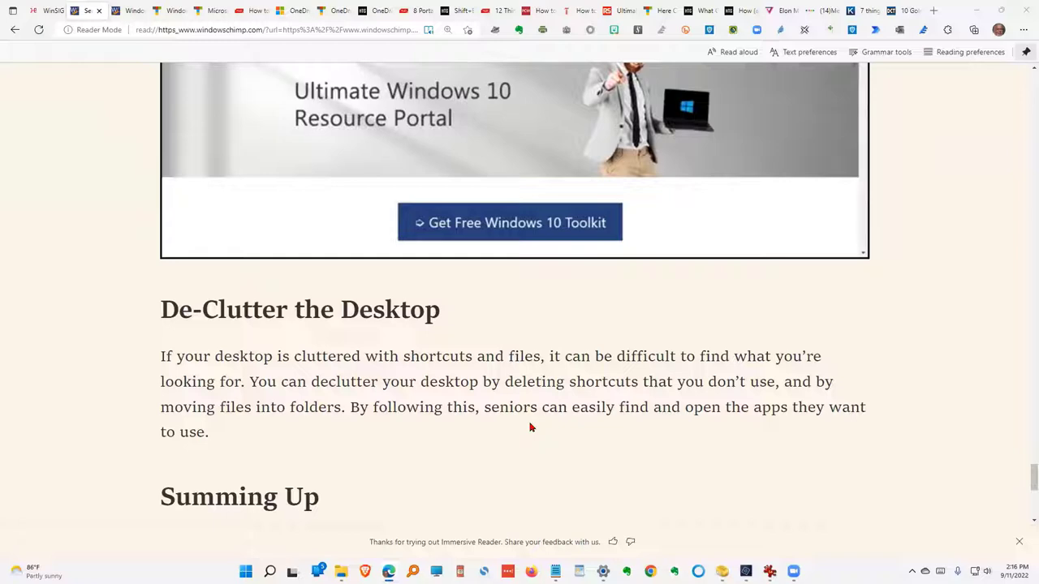
scroll(530, 428, "up", 6)
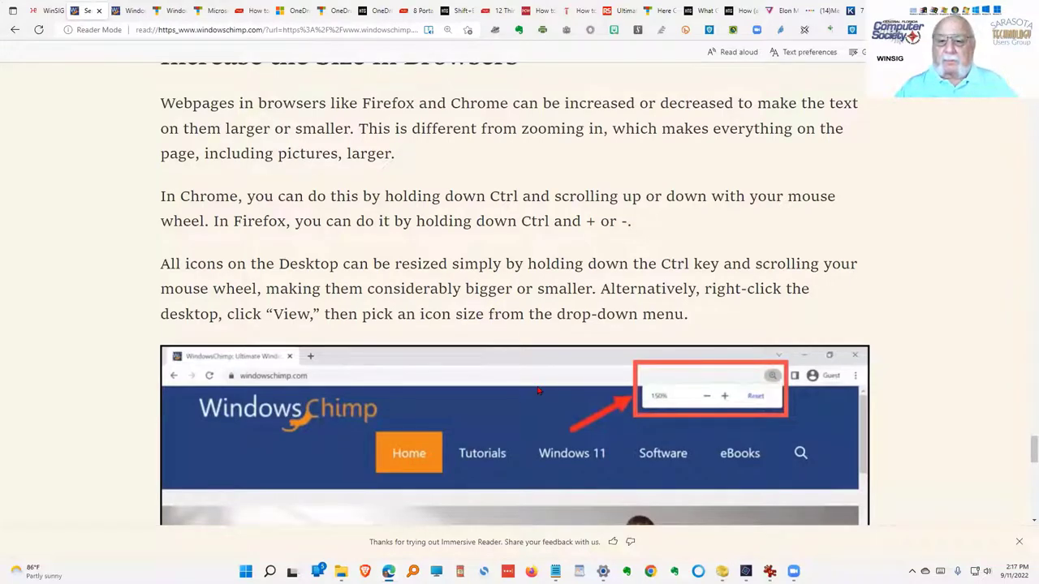
scroll(538, 392, "down", 10)
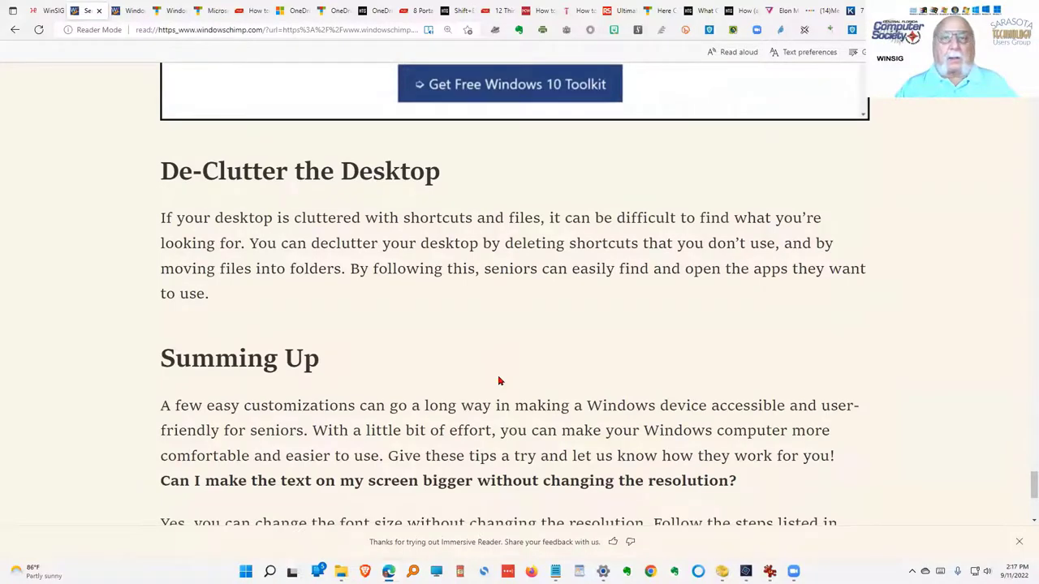
scroll(499, 380, "up", 10)
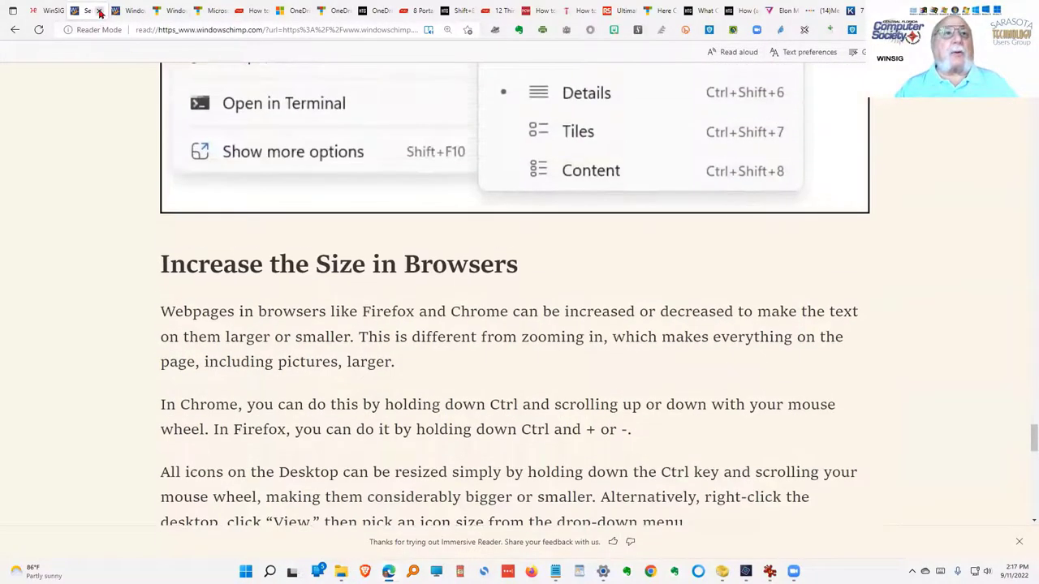
Close the Senior's Guide article and review the Windows, Ctrl and Alt key tables in the Windows 11 Shortcuts from A to Z article
left_click(99, 11)
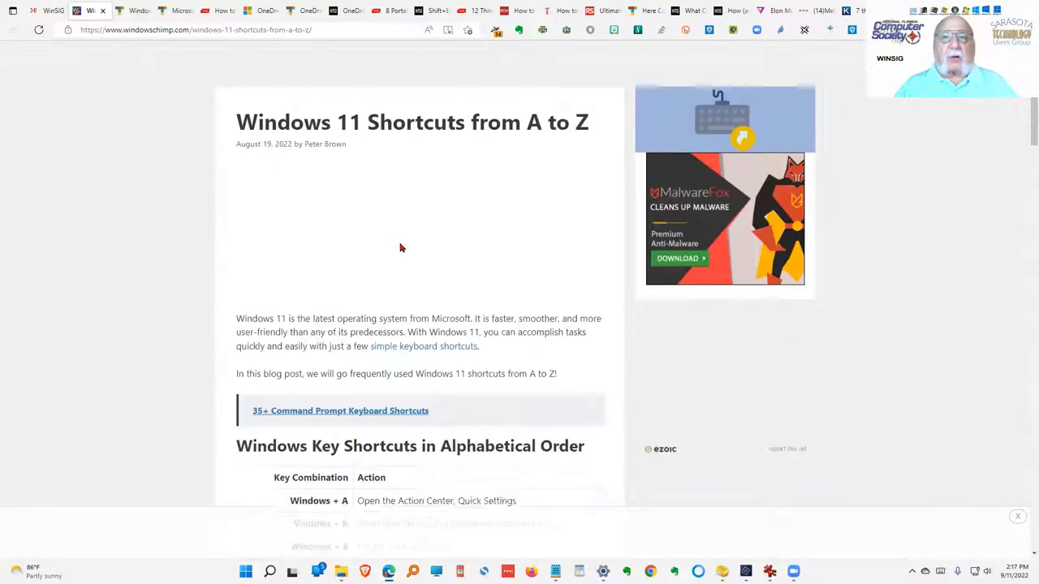
scroll(398, 248, "down", 3)
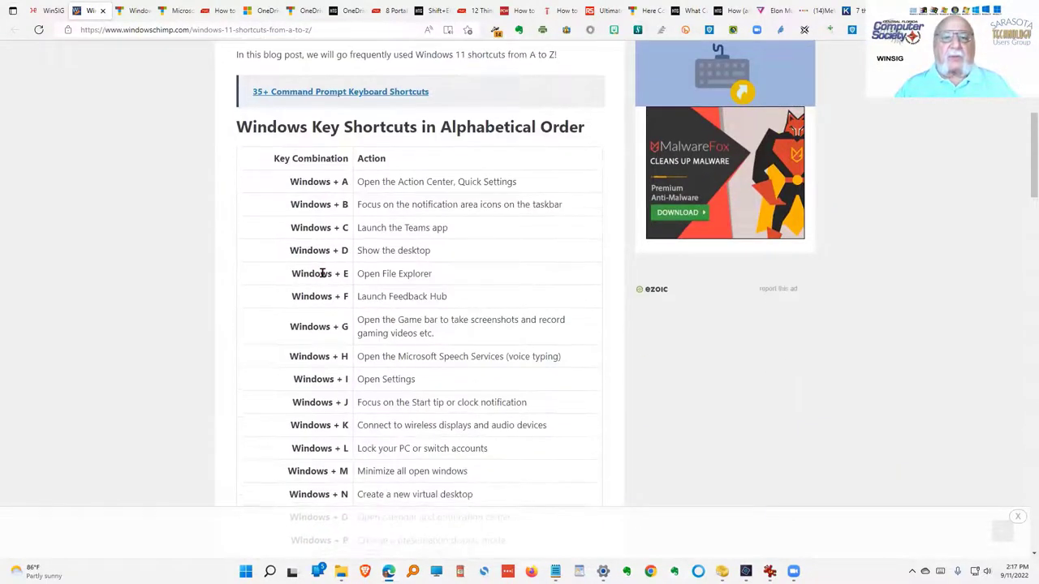
scroll(319, 276, "down", 3)
scroll(324, 286, "down", 5)
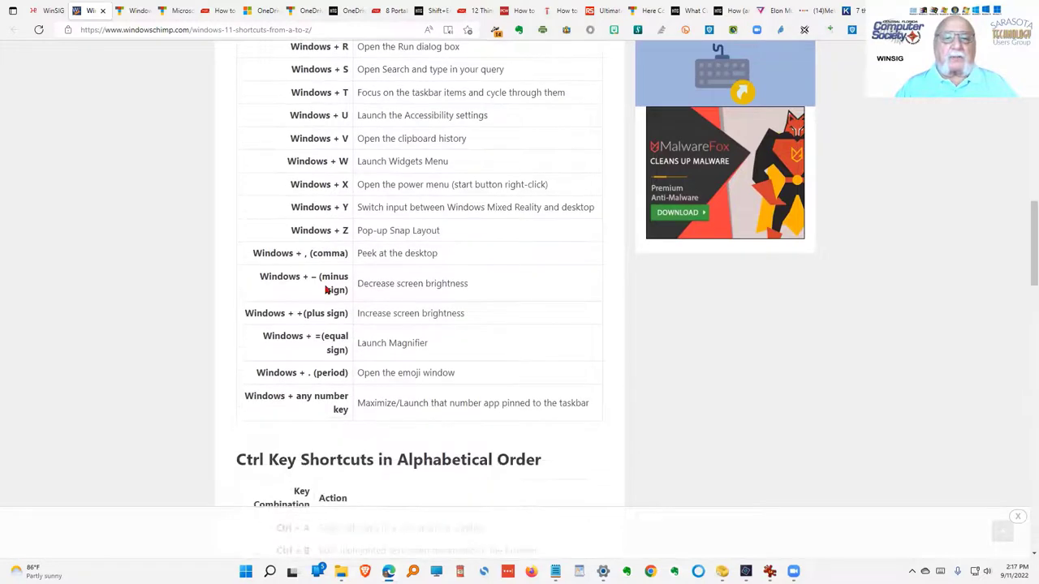
scroll(326, 309, "down", 1)
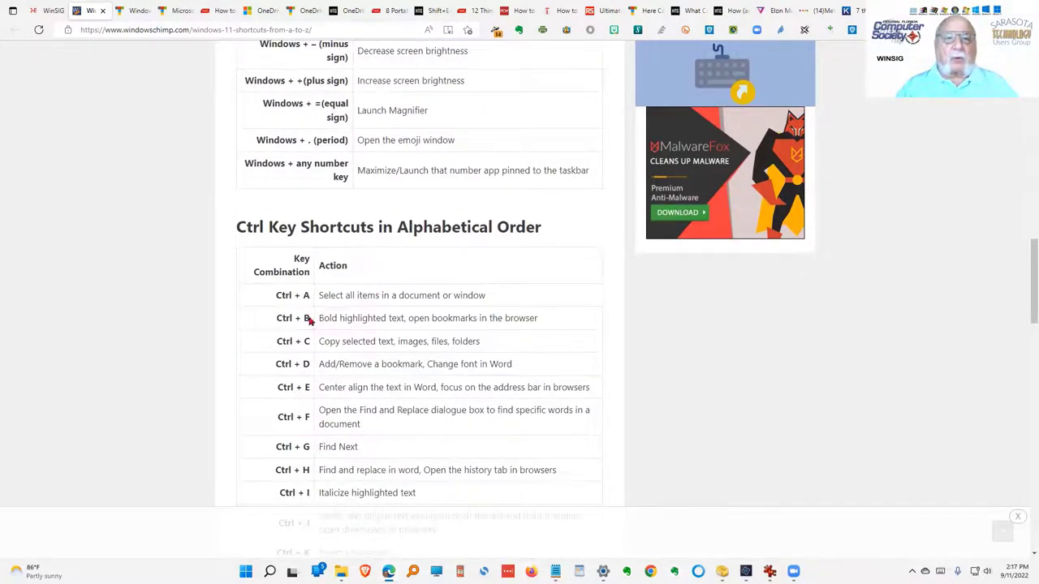
scroll(309, 325, "down", 5)
scroll(309, 326, "down", 3)
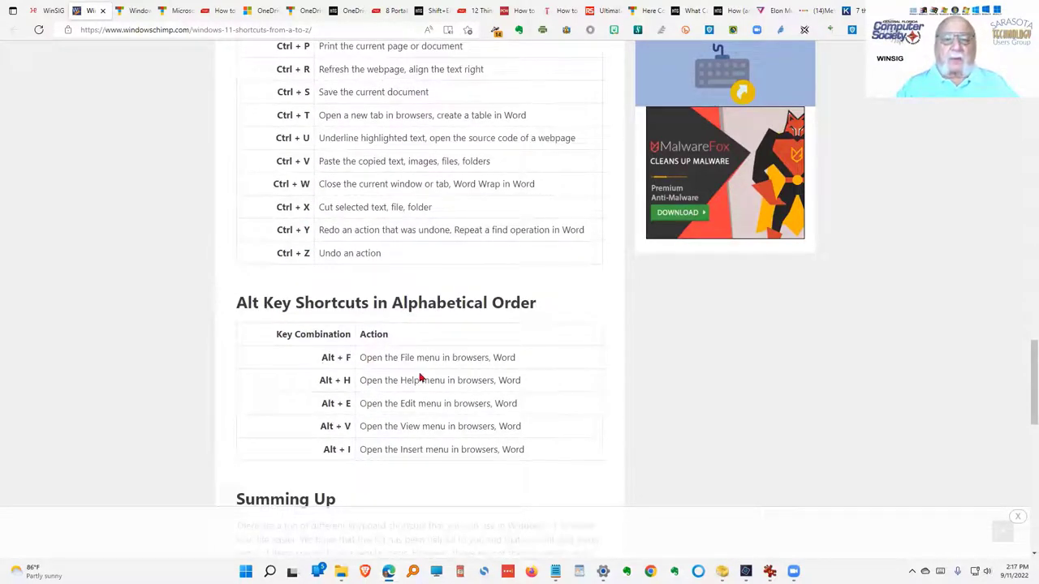
scroll(420, 375, "down", 2)
scroll(420, 371, "up", 10)
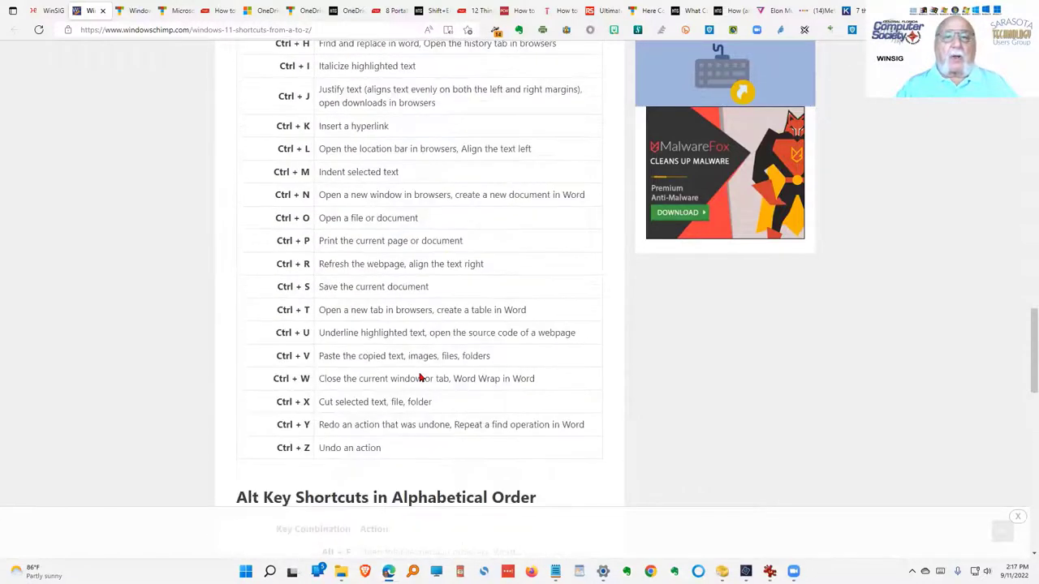
scroll(420, 373, "up", 10)
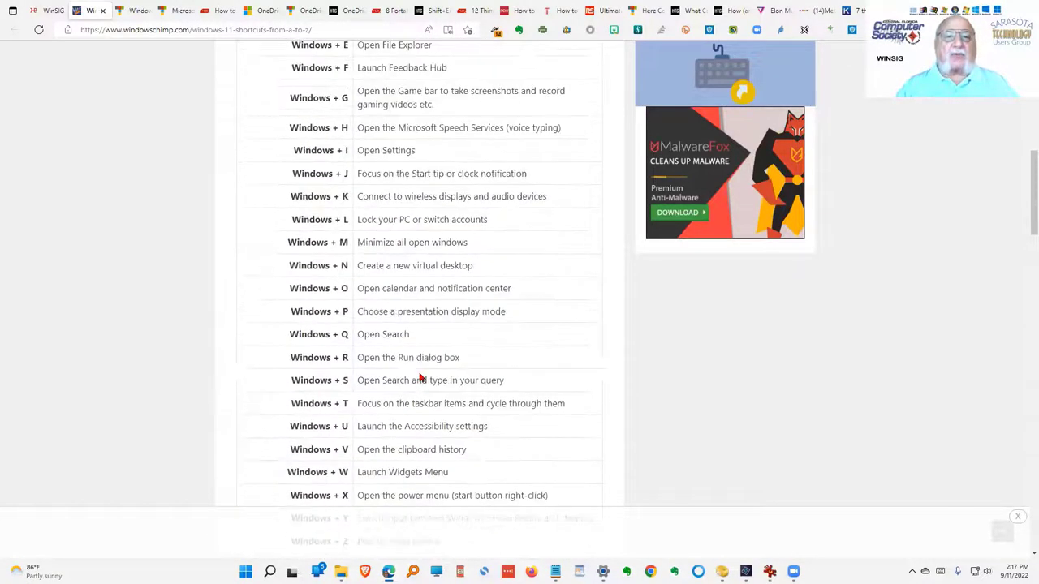
scroll(419, 377, "up", 2)
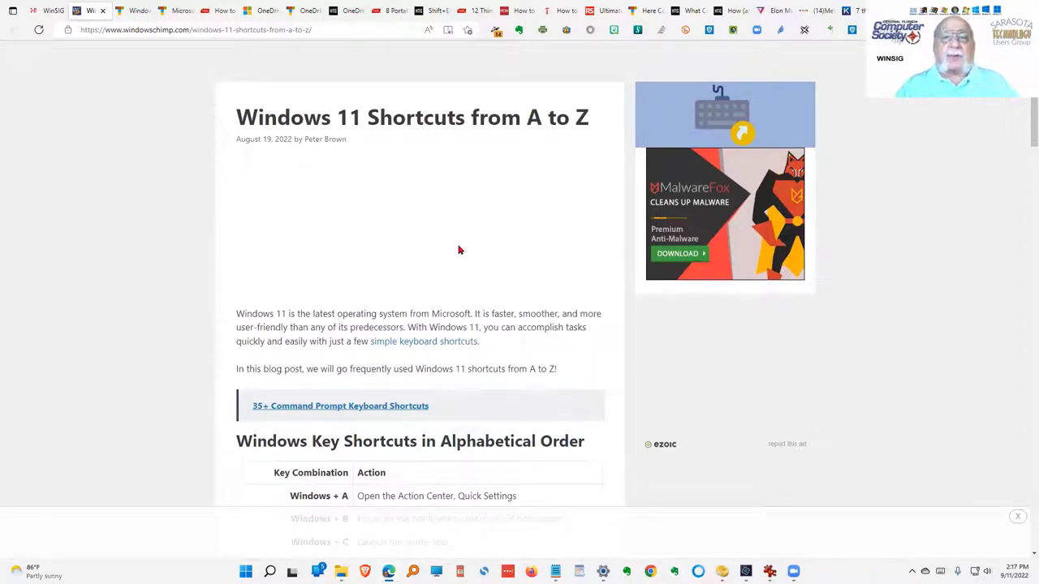
Return to the Windows key shortcuts table, try opening voice typing and its help, and dismiss the dialog
scroll(459, 250, "down", 3)
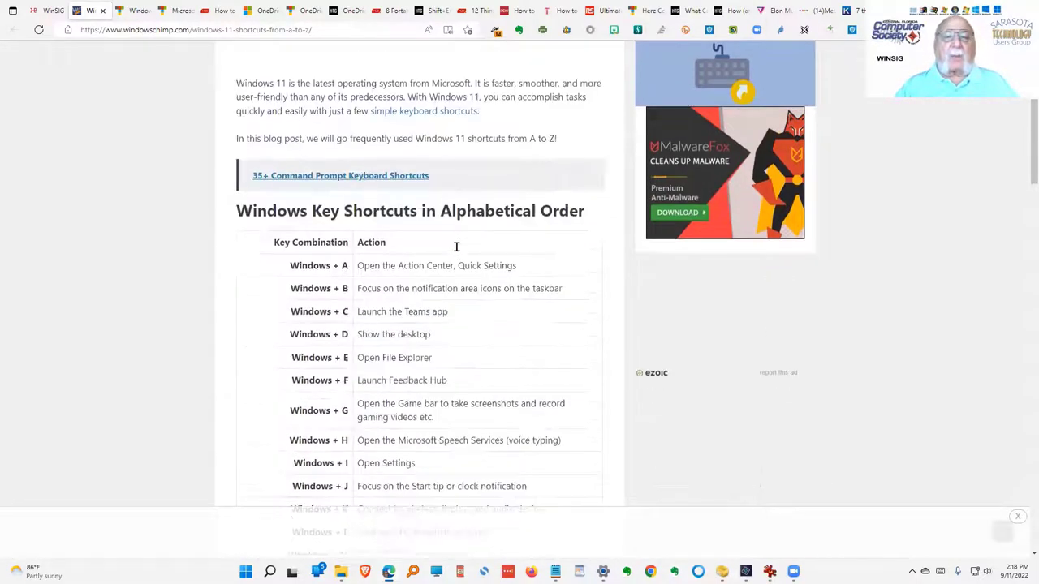
scroll(457, 248, "up", 2)
scroll(457, 252, "down", 1)
scroll(457, 254, "down", 2)
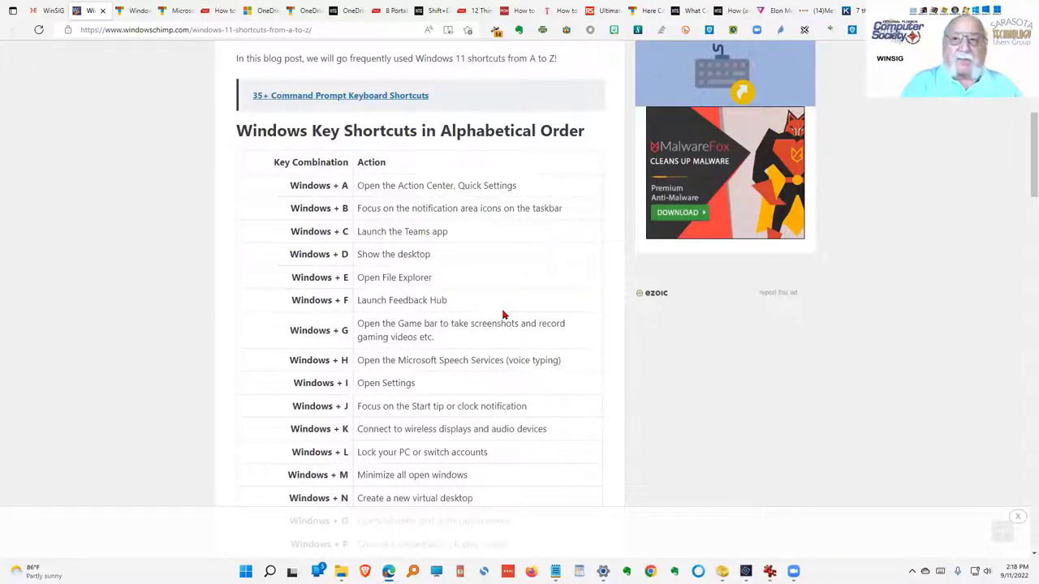
key("super+h")
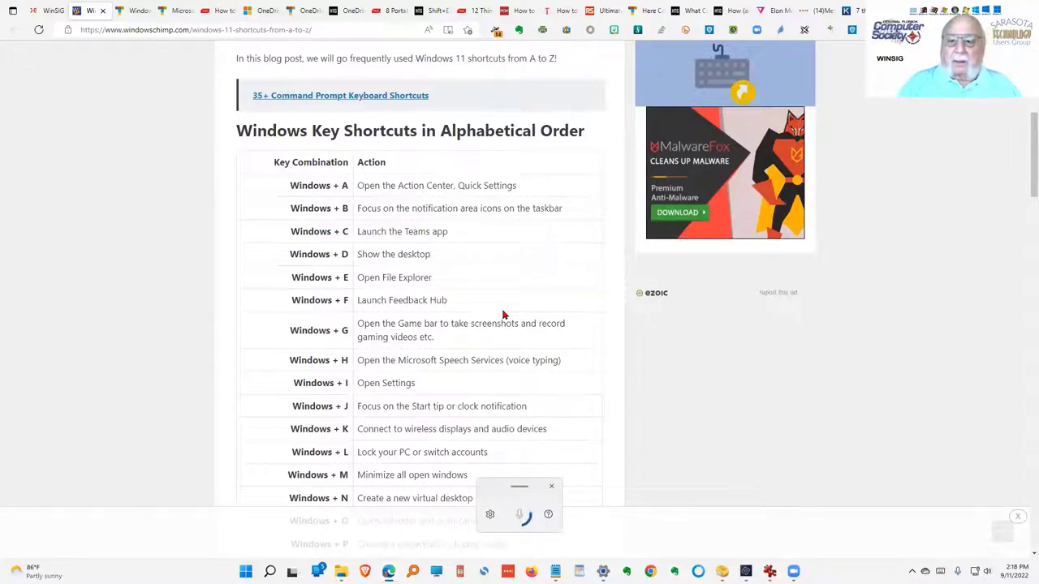
left_click(548, 513)
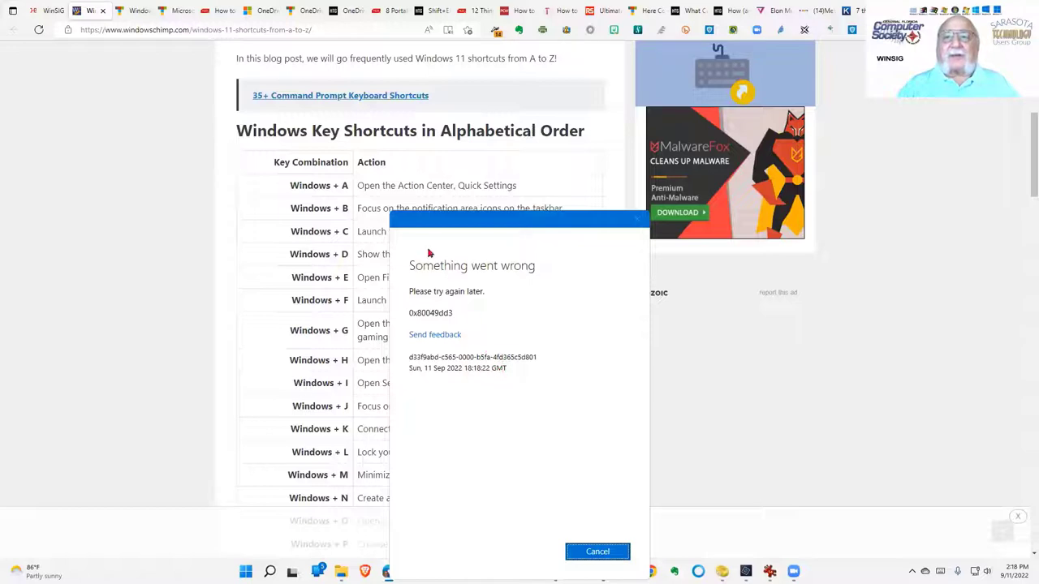
left_click(603, 552)
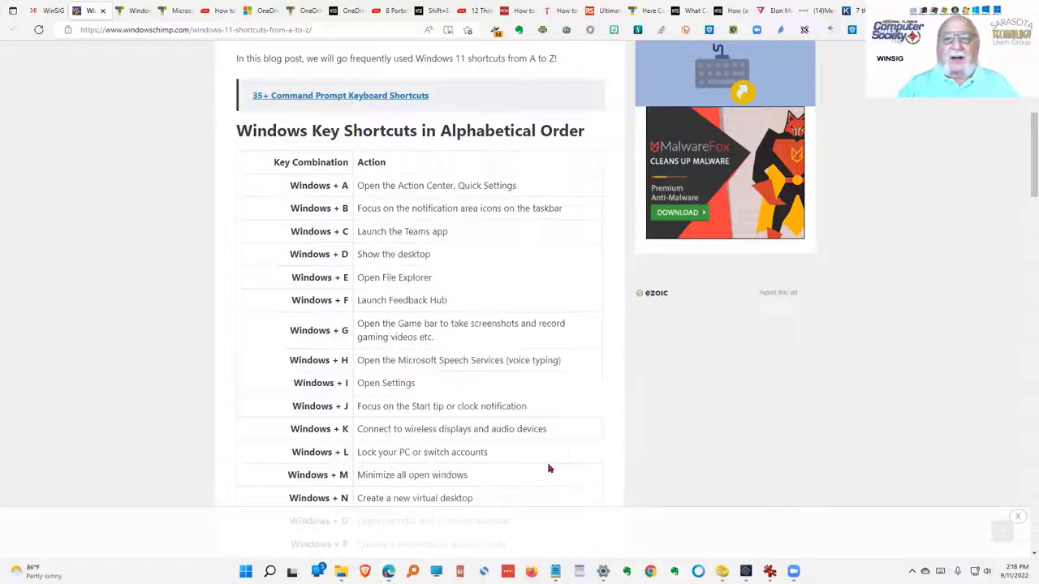
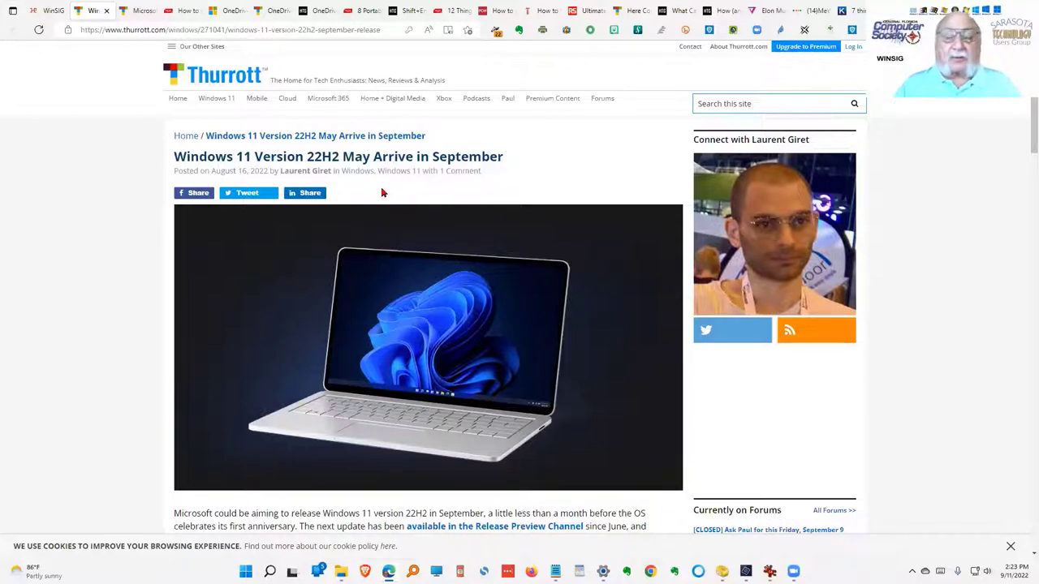
Close the Windows 11 Version 22H2 article and read the Thurrott article about the new sidebar in the Edge browser
left_click(107, 10)
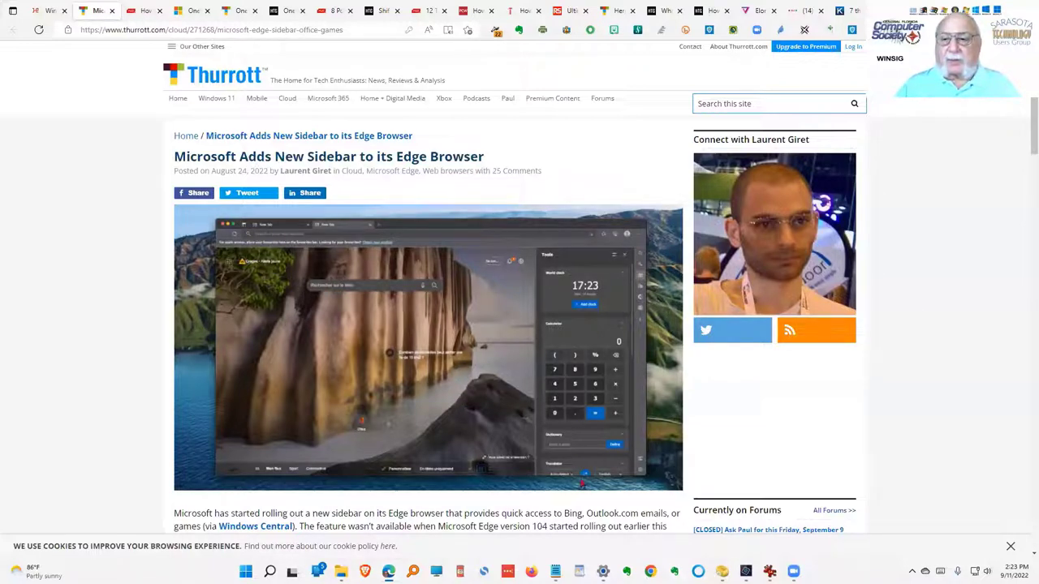
scroll(577, 490, "down", 1)
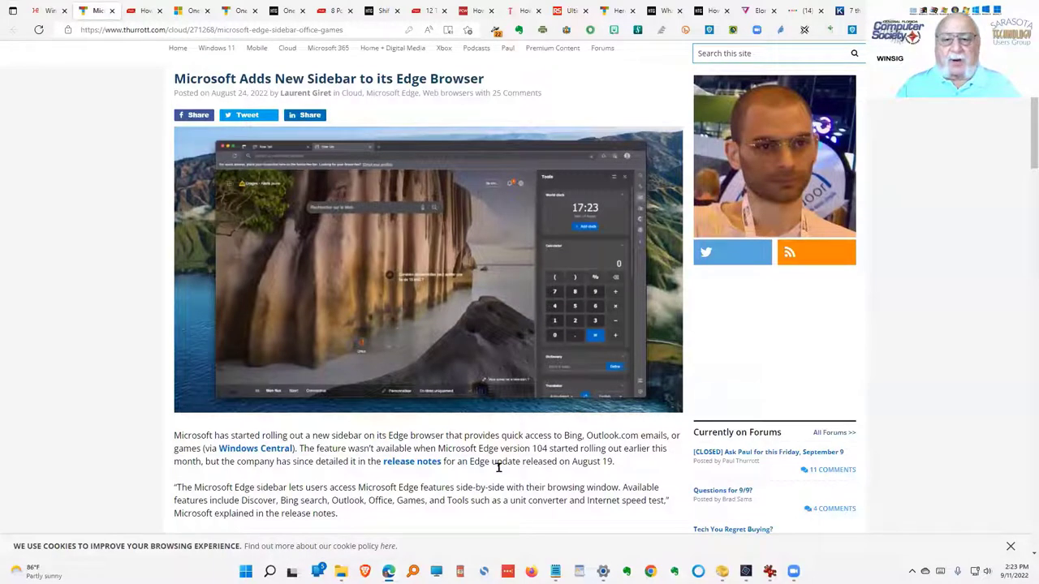
scroll(404, 454, "down", 1)
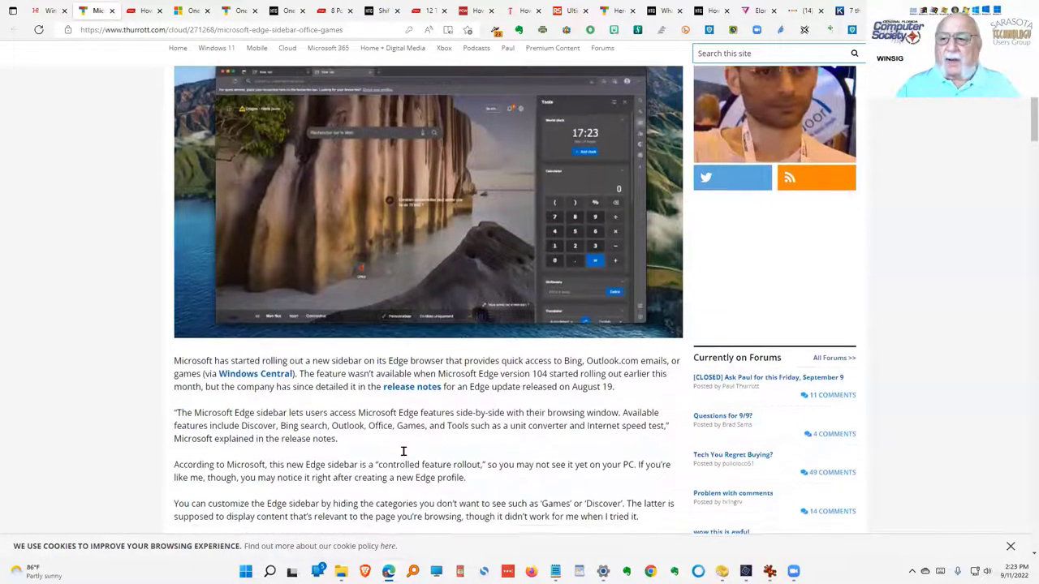
scroll(404, 456, "up", 1)
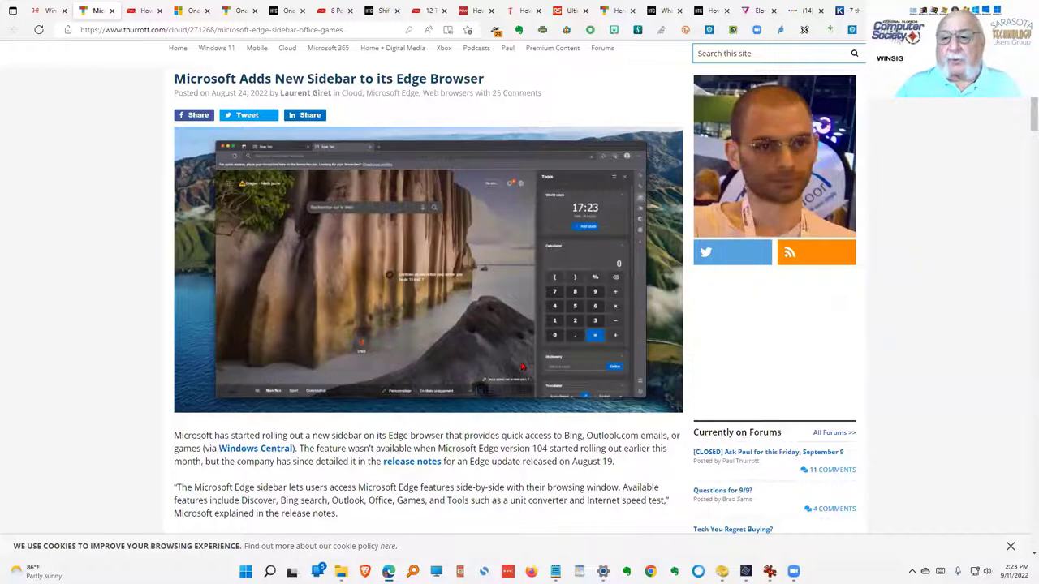
scroll(513, 369, "down", 3)
scroll(511, 370, "up", 2)
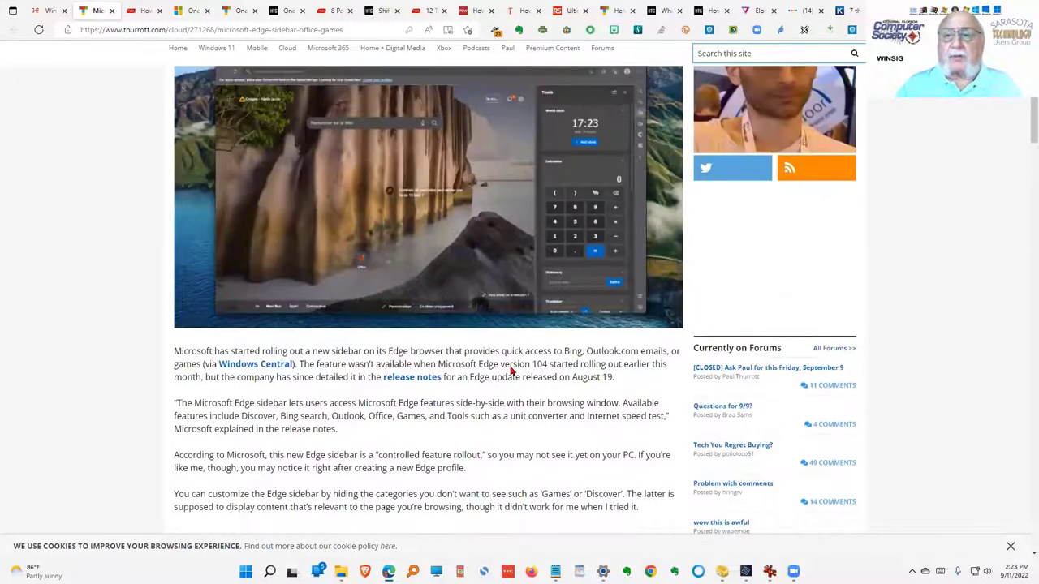
scroll(511, 370, "up", 2)
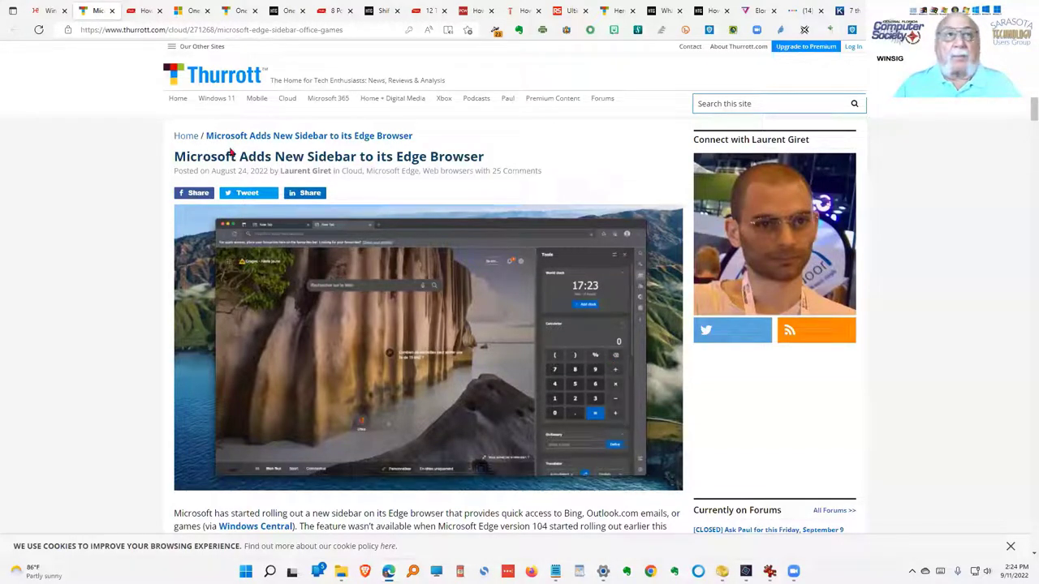
Close the Edge sidebar article and review the MUO instructions for adding a dark mode keyboard shortcut with Easy Dark Mode
left_click(112, 10)
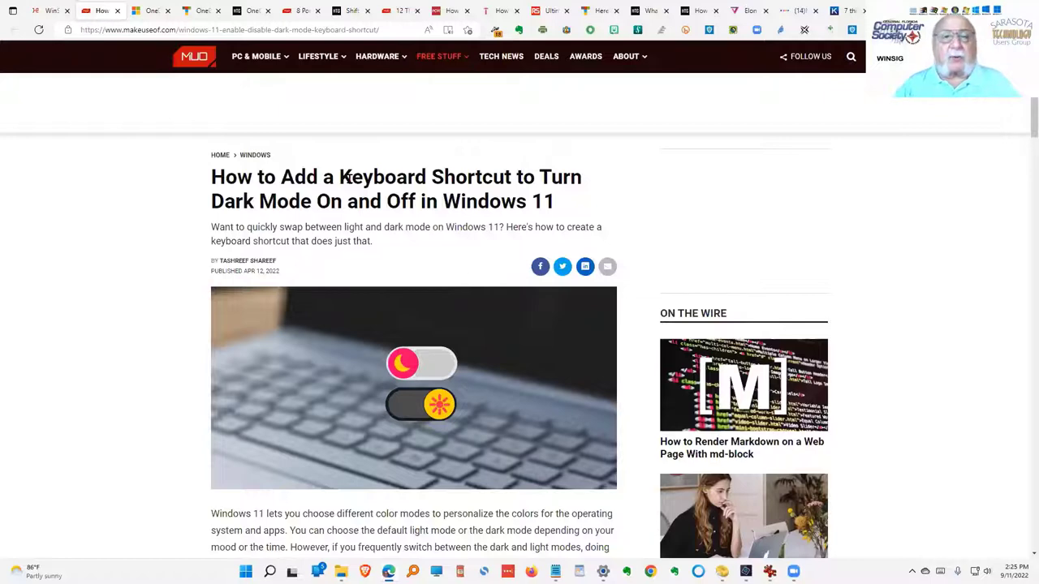
scroll(322, 252, "down", 3)
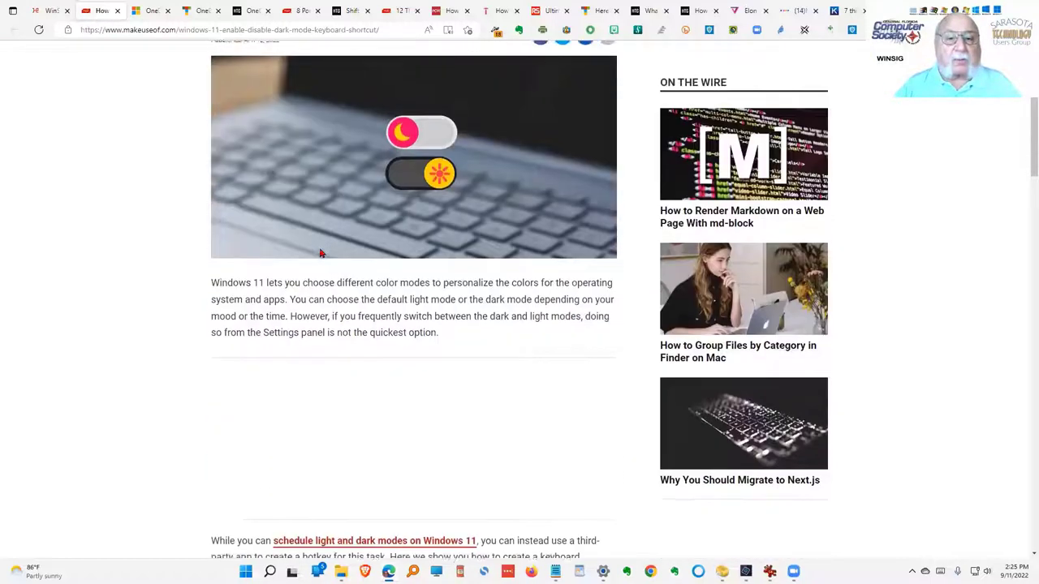
scroll(320, 253, "down", 3)
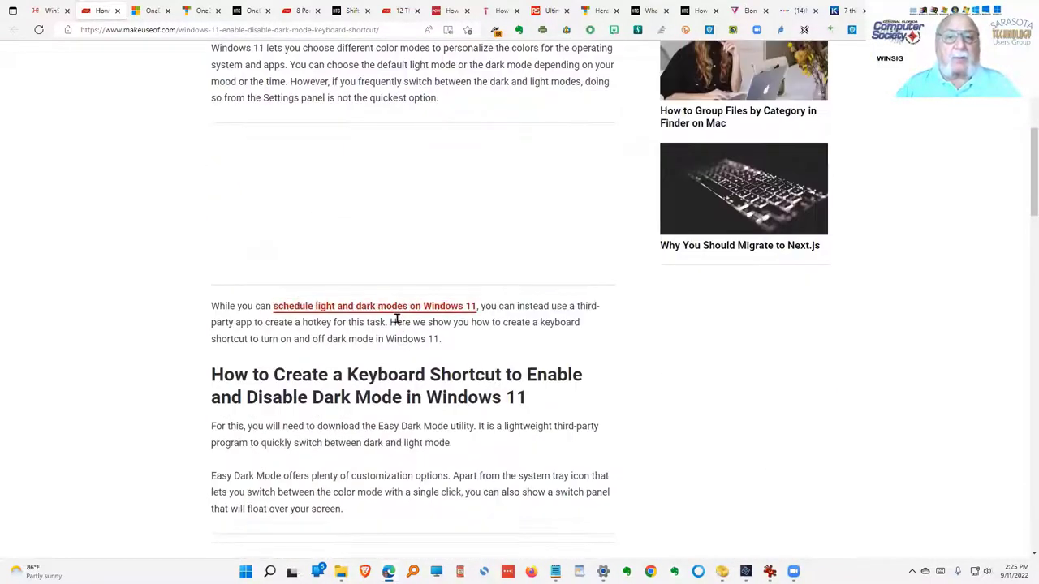
scroll(396, 322, "down", 1)
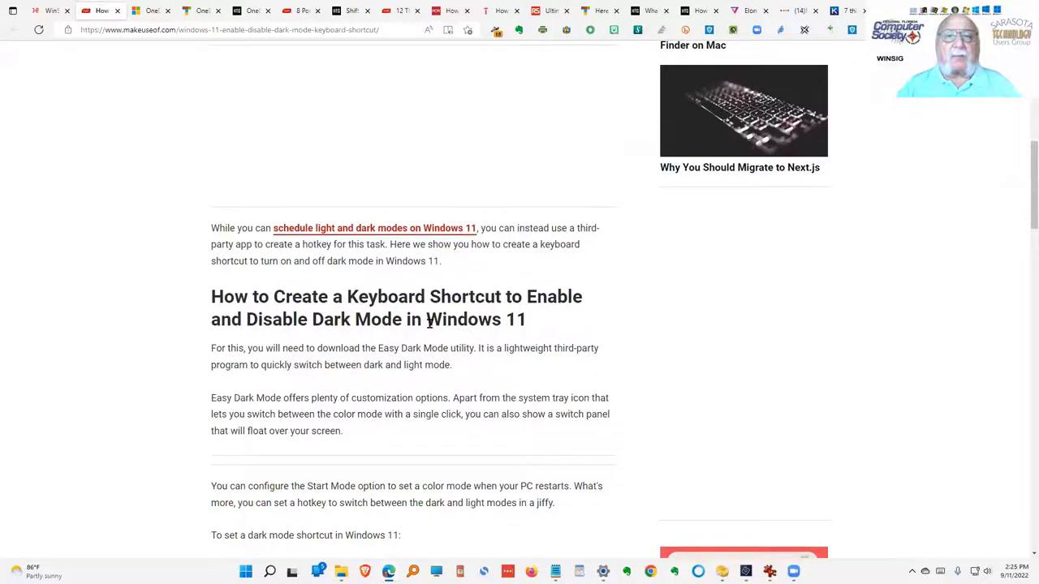
scroll(426, 323, "up", 10)
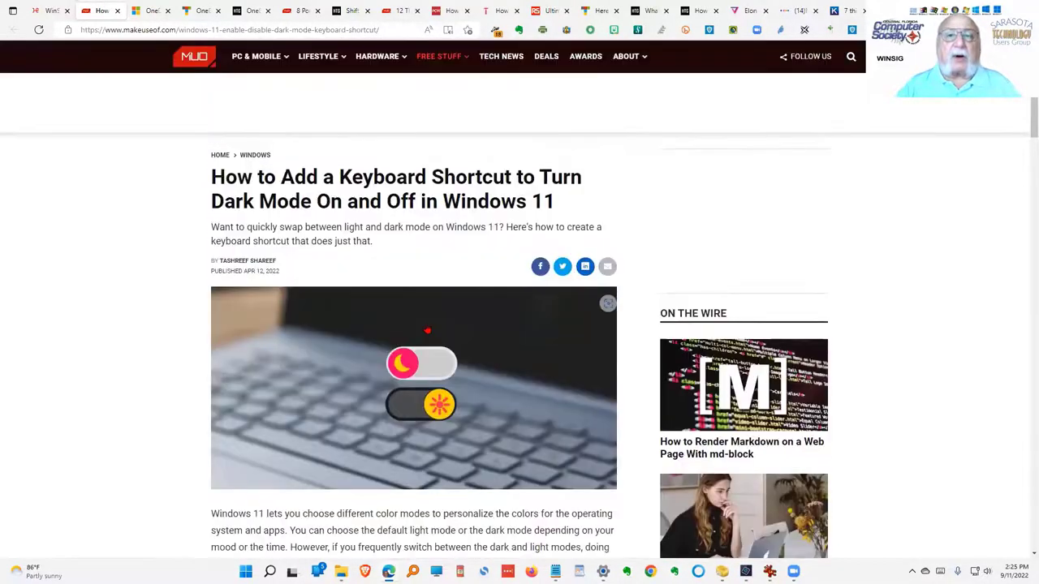
scroll(427, 330, "down", 12)
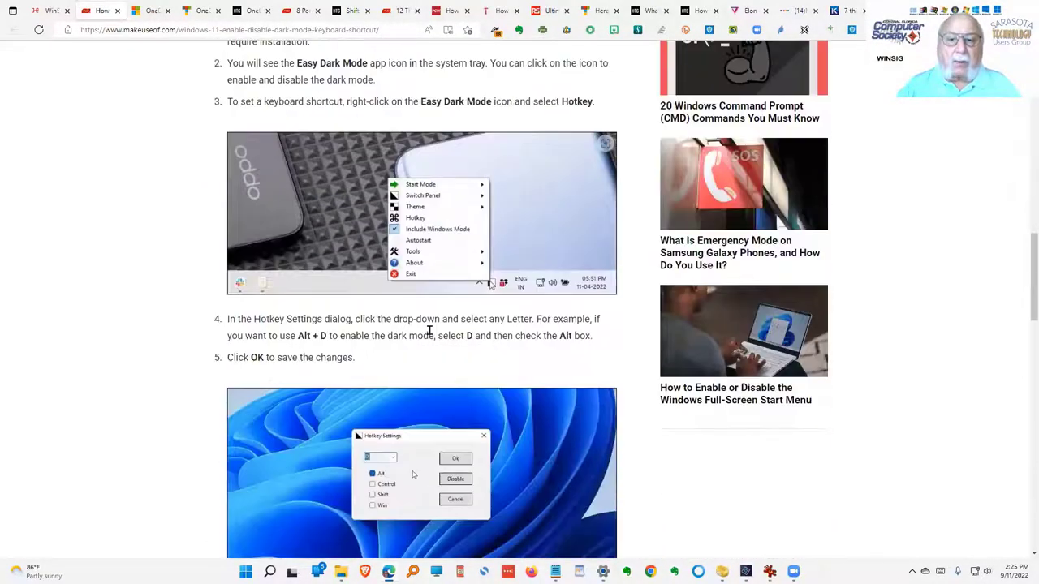
scroll(422, 335, "down", 4)
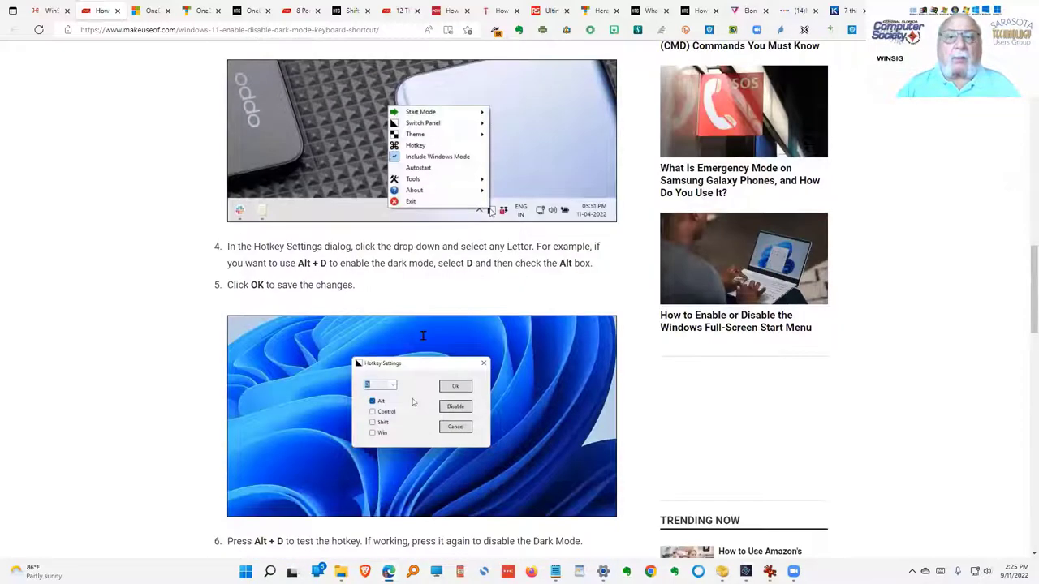
scroll(423, 340, "down", 1)
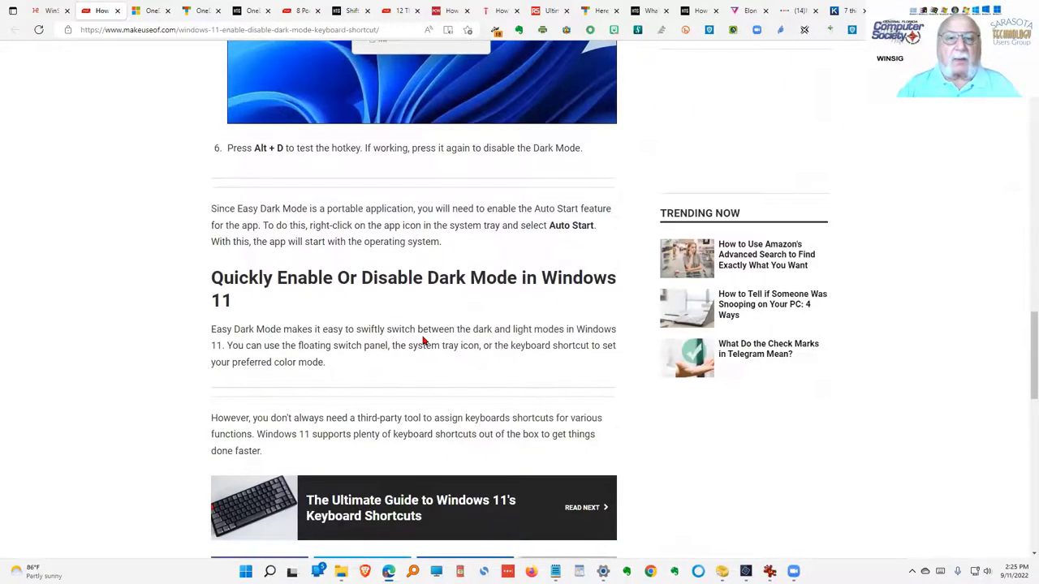
scroll(423, 340, "up", 5)
scroll(422, 339, "up", 5)
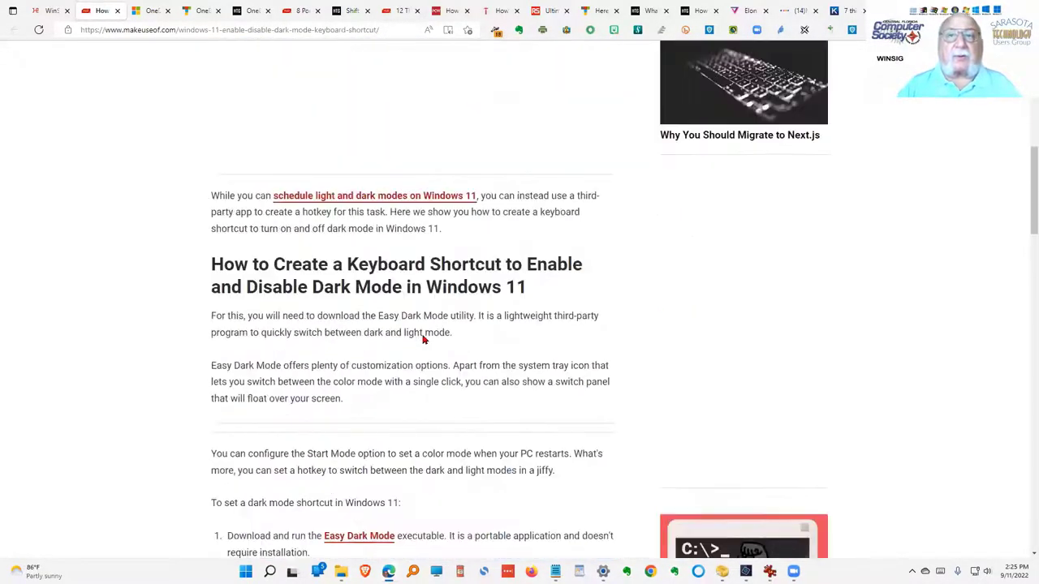
scroll(399, 301, "up", 3)
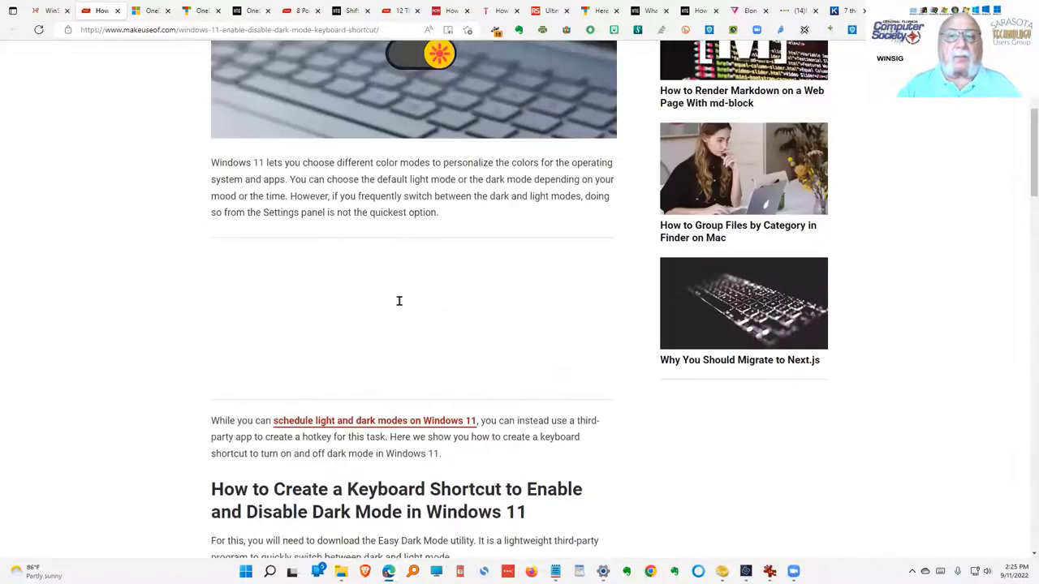
Read the MUO instructions down to the Easy Dark Mode download link and open that link in a new window
scroll(398, 301, "down", 3)
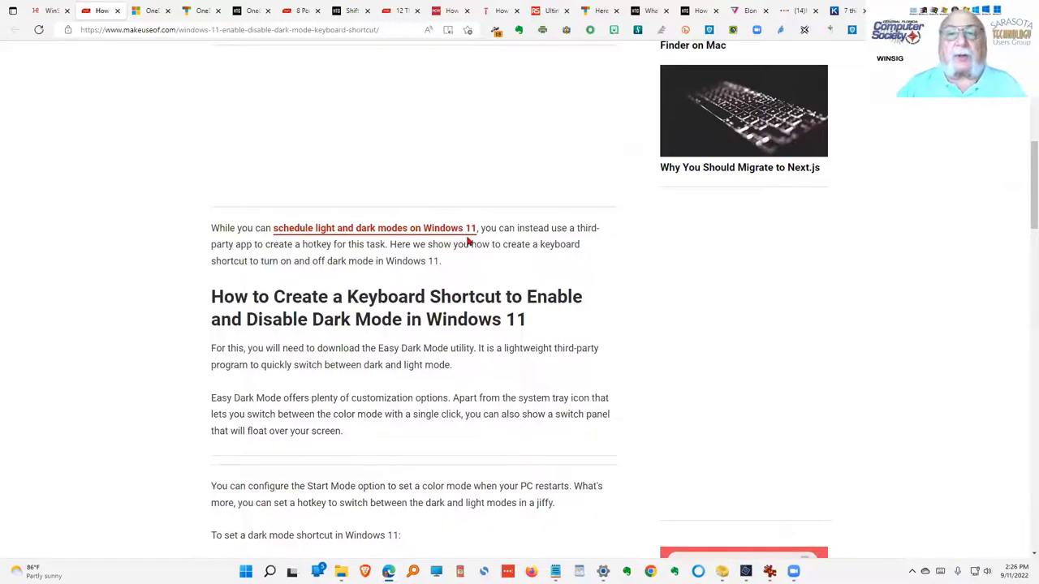
scroll(422, 296, "down", 5)
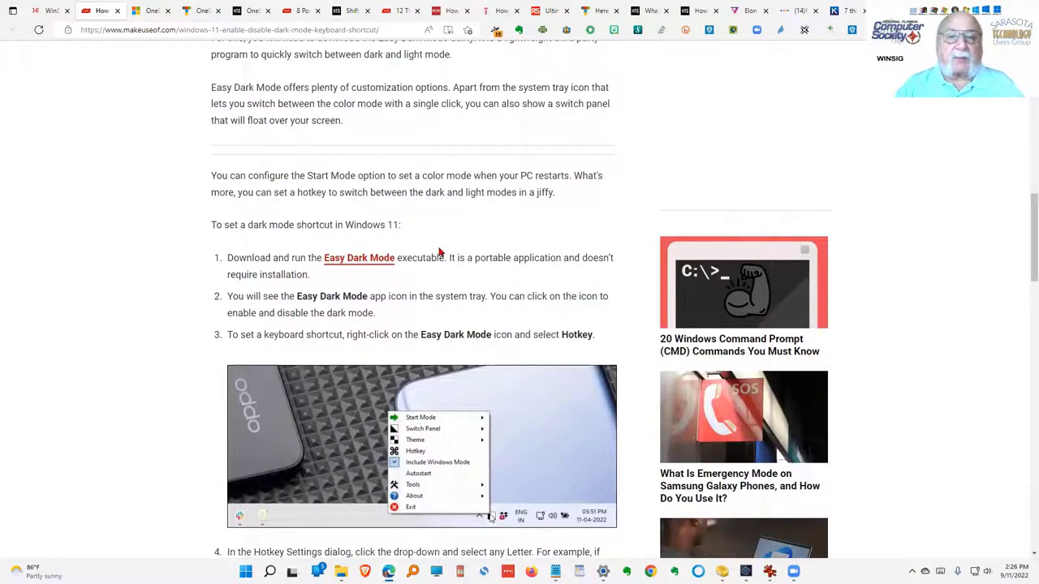
scroll(439, 255, "up", 2)
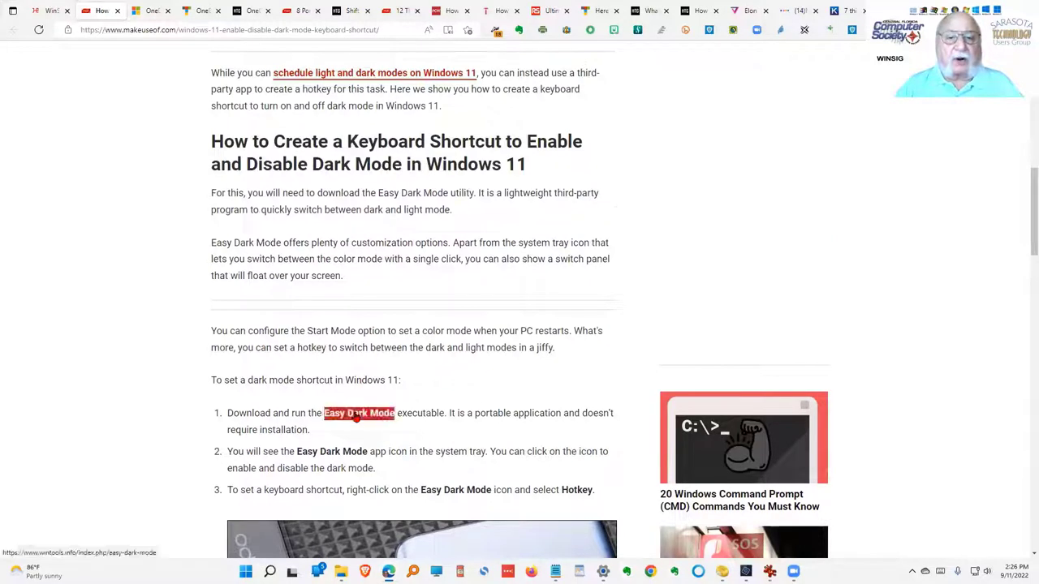
right_click(355, 416)
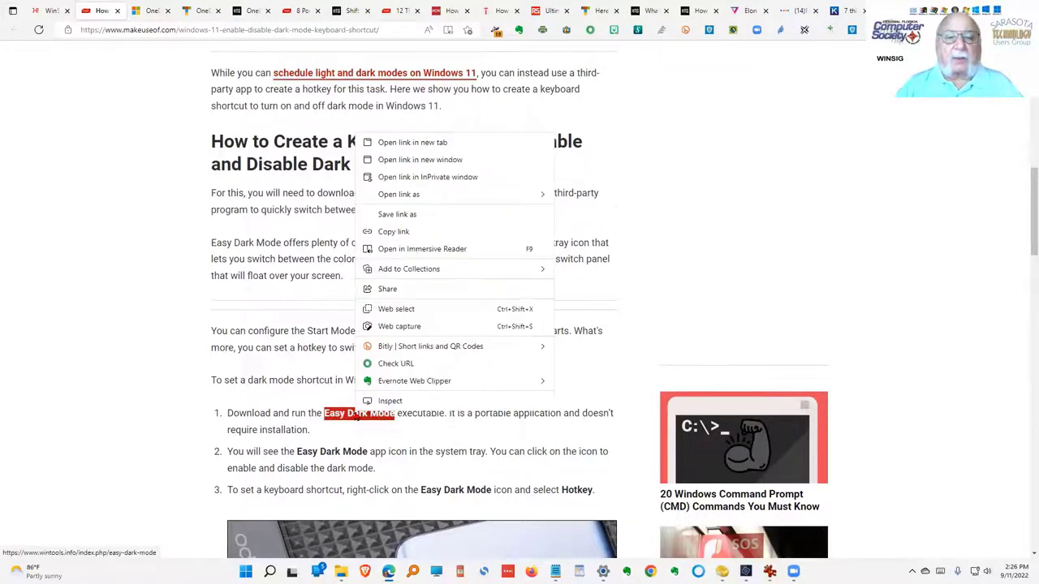
left_click(420, 160)
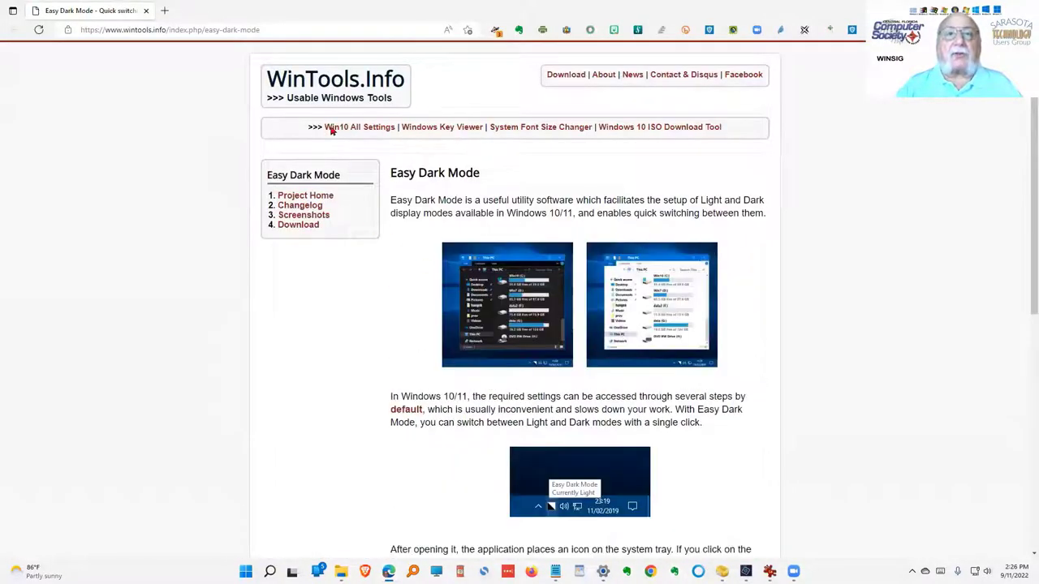
Highlight the web address of the WinTools.Info Easy Dark Mode page, close its window and continue through the MUO instructions
left_click(261, 31)
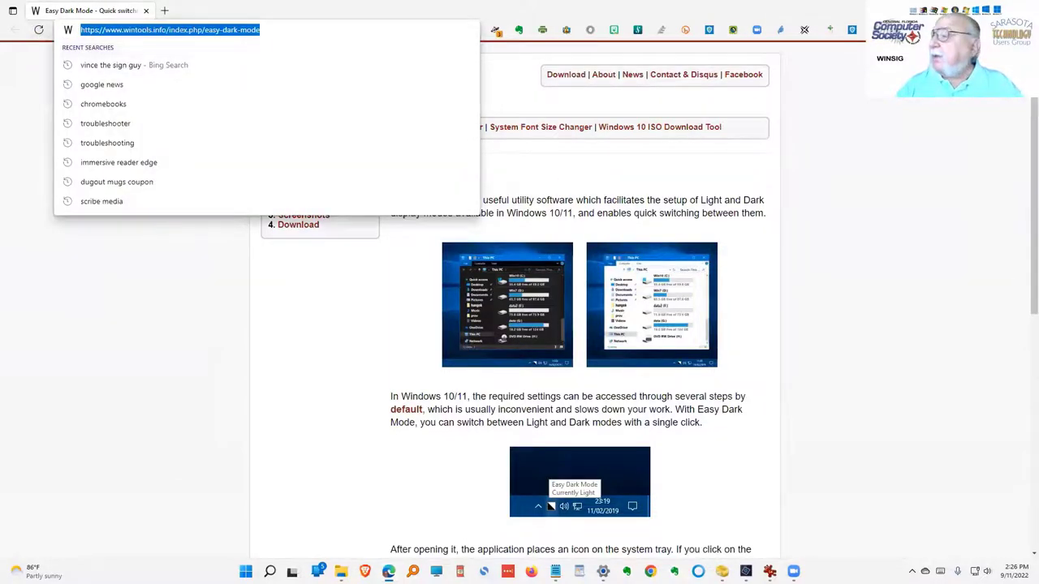
left_click(38, 29)
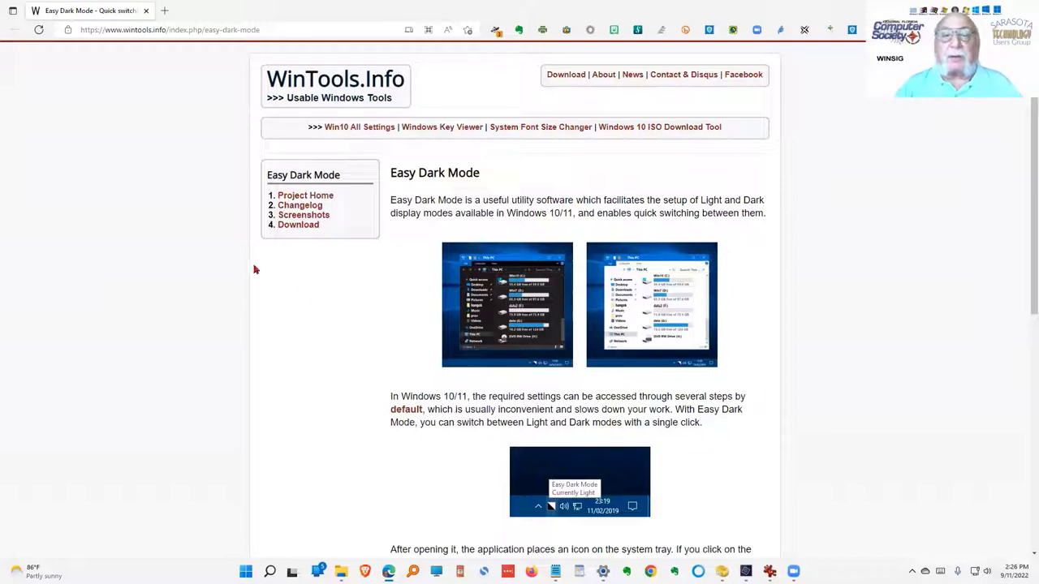
key("ctrl+l")
left_click(147, 11)
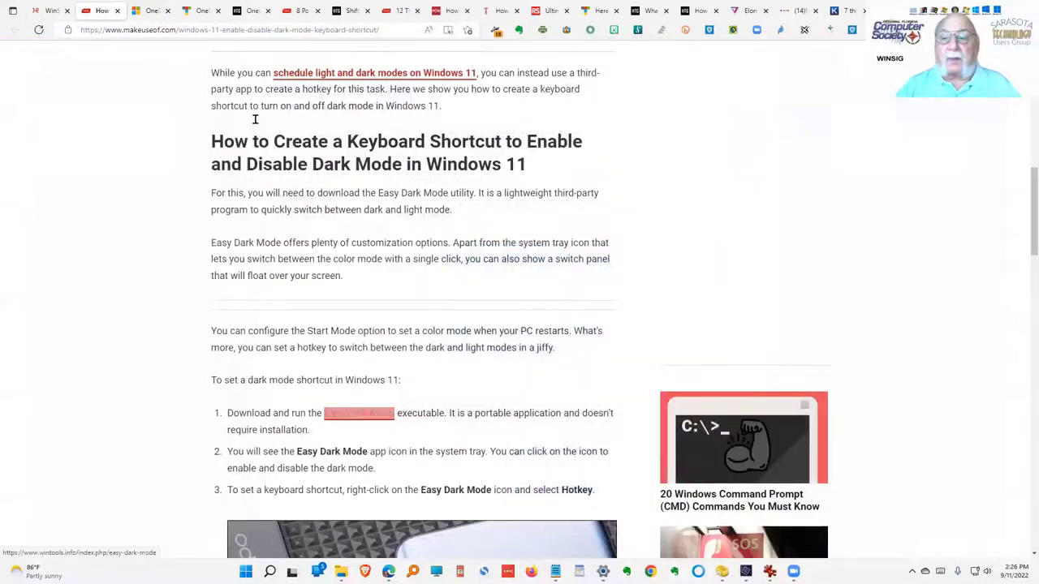
scroll(388, 224, "down", 2)
scroll(388, 224, "down", 2)
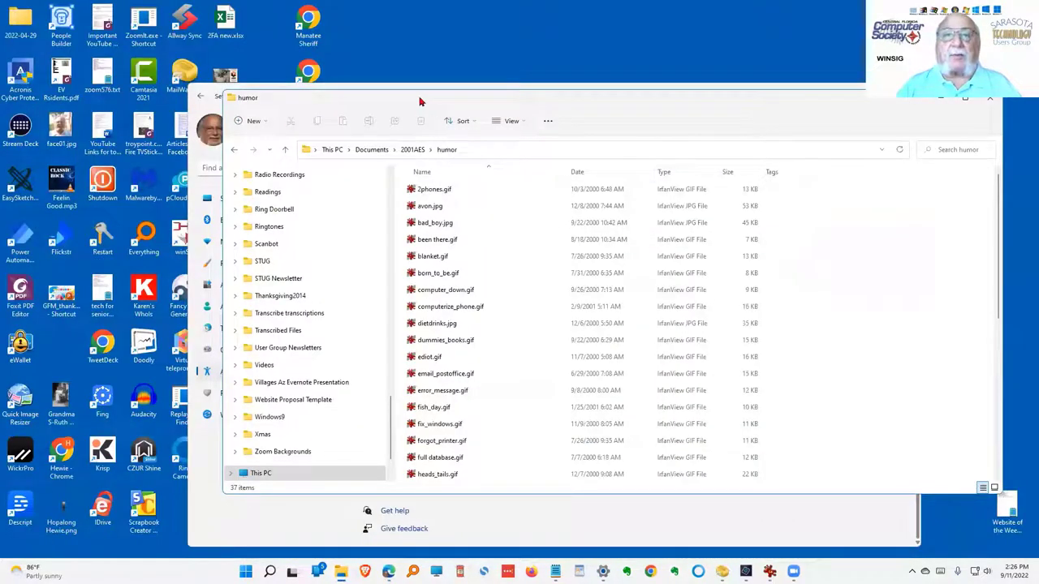
Reposition the humor folder and Settings windows on the desktop, and switch Windows to dark mode with the Easy Dark Mode utility
left_click_drag(421, 101, 416, 55)
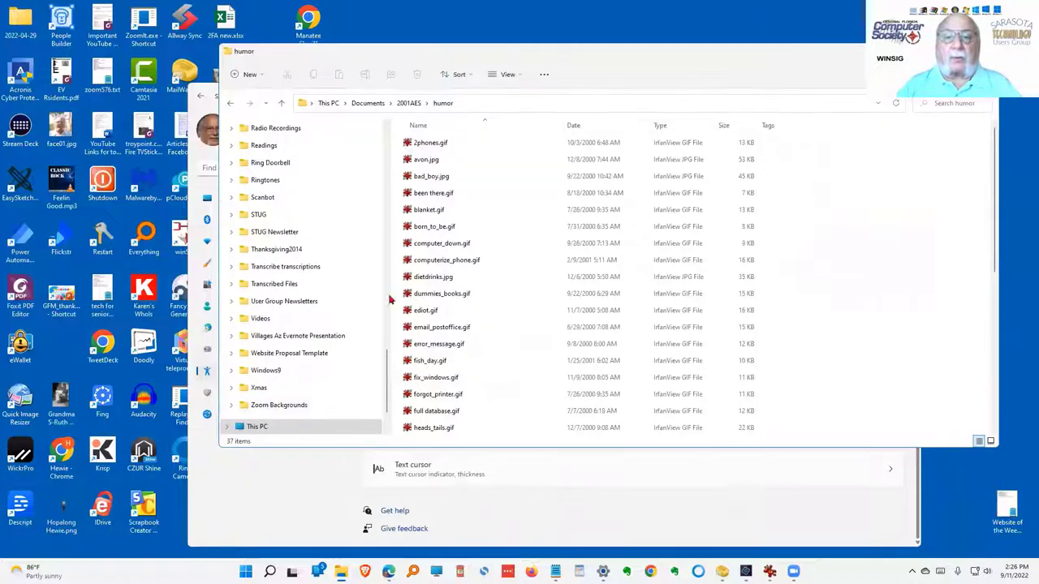
left_click(272, 480)
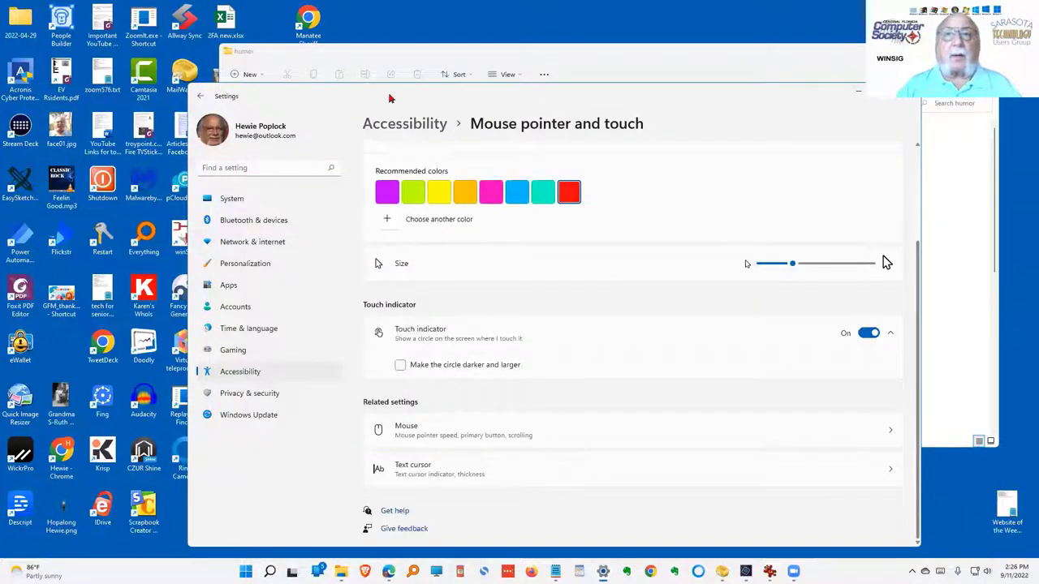
left_click_drag(389, 97, 316, 86)
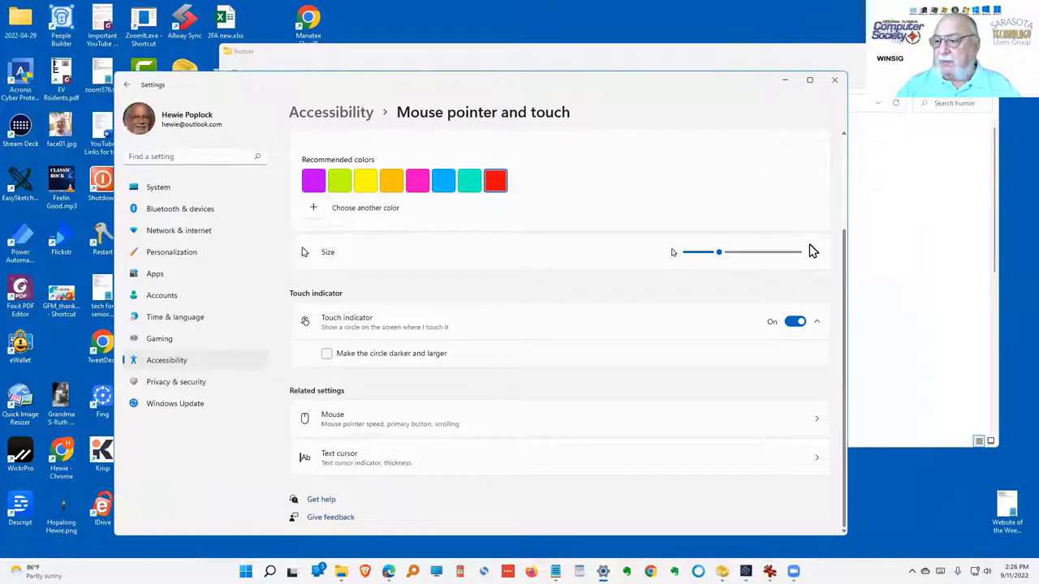
left_click(911, 571)
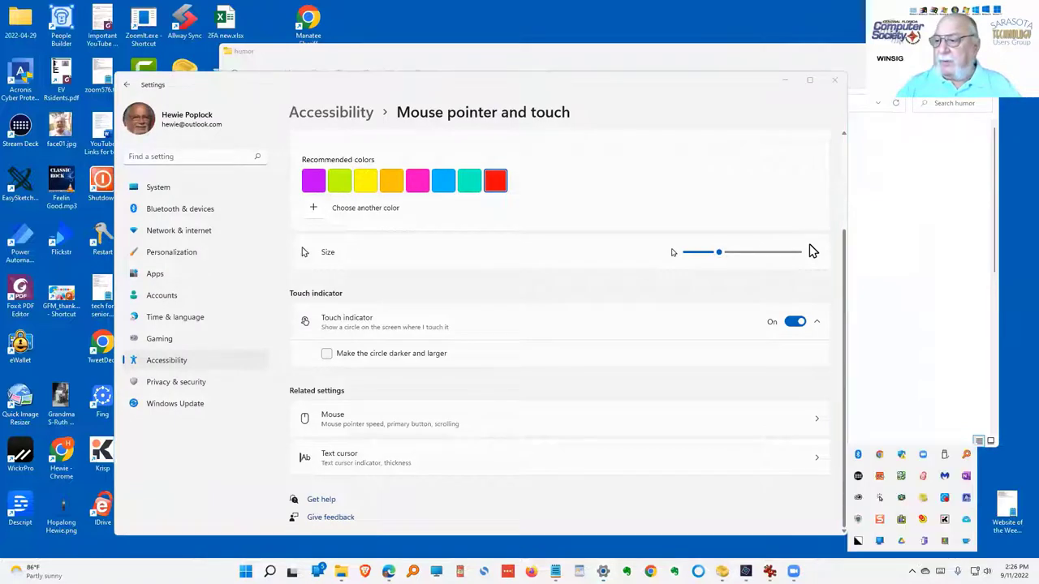
left_click(857, 542)
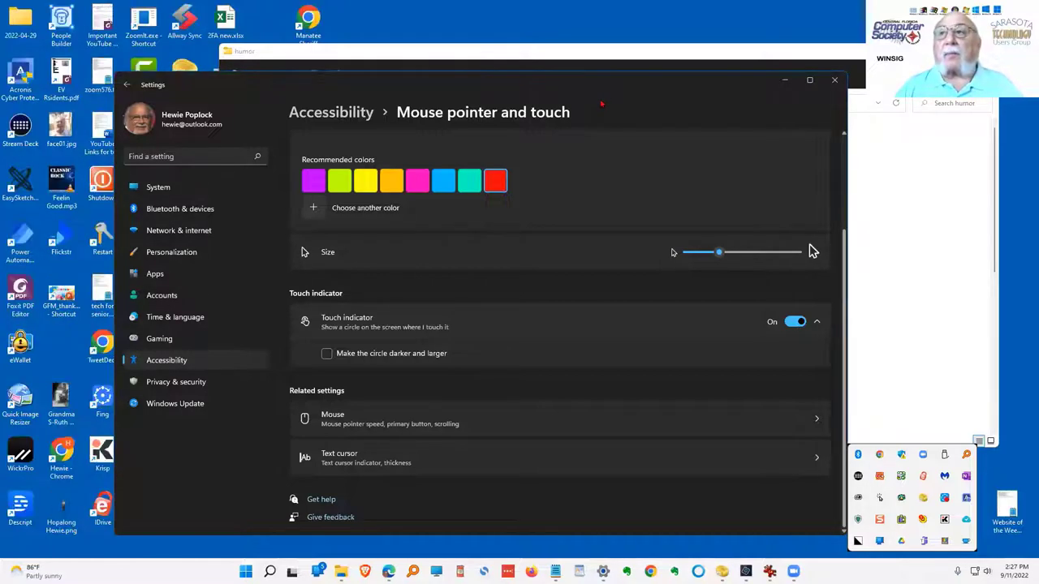
Move the Settings window slightly, bring the humor folder window to the front and toggle the color mode again with Easy Dark Mode
left_click_drag(582, 101, 575, 110)
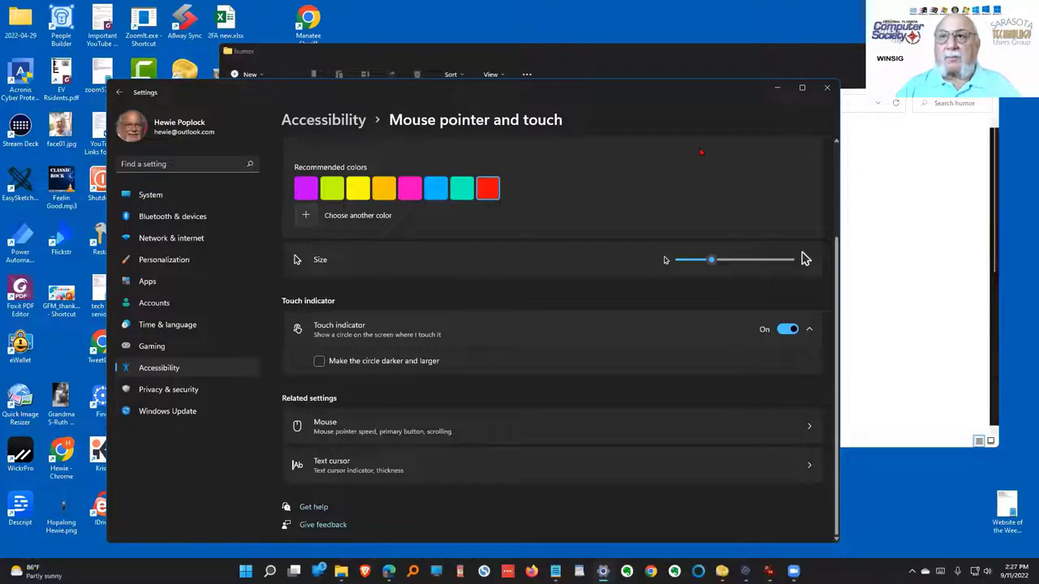
left_click(587, 60)
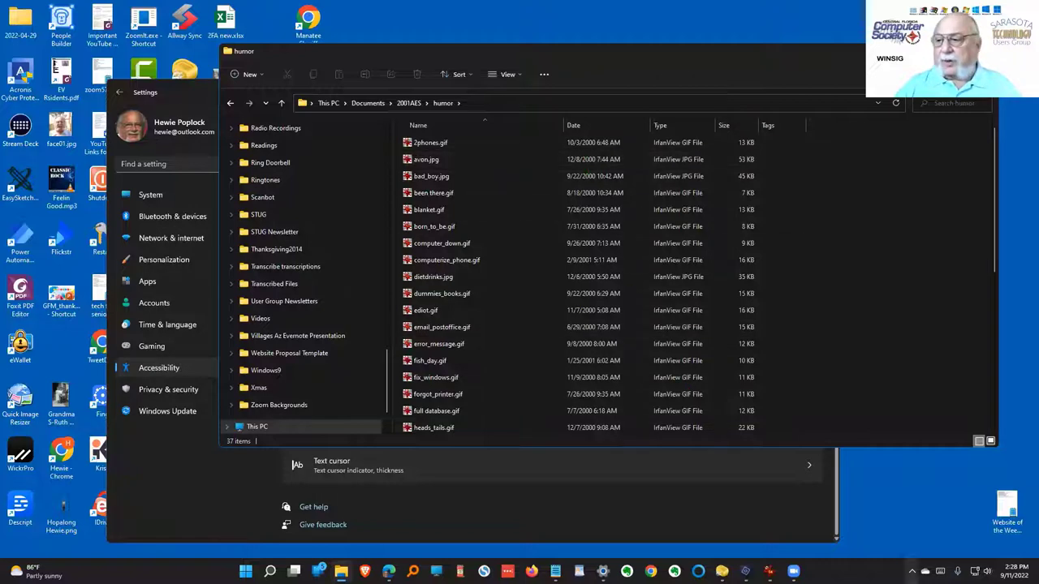
left_click(912, 571)
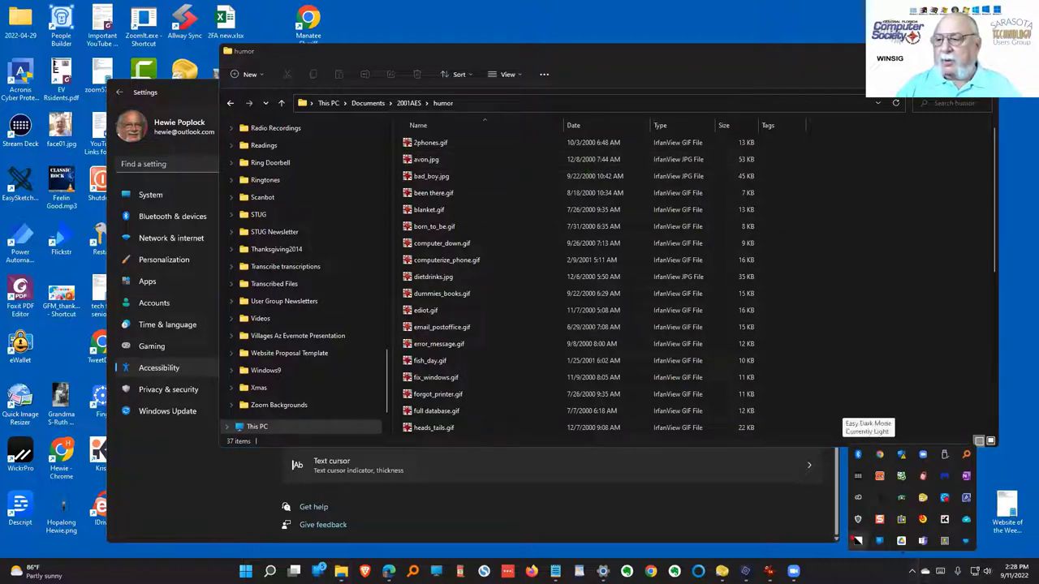
left_click(859, 541)
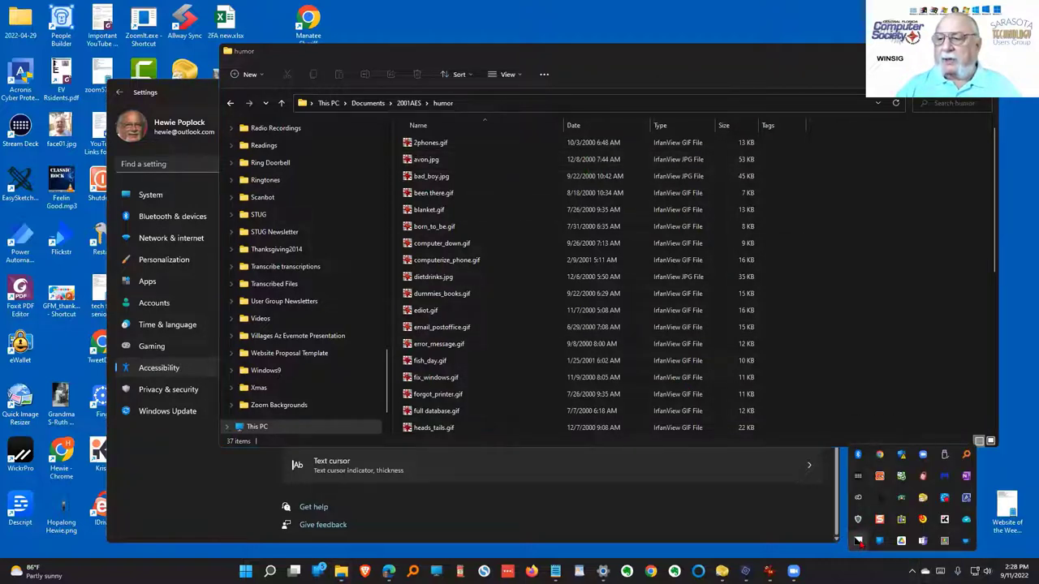